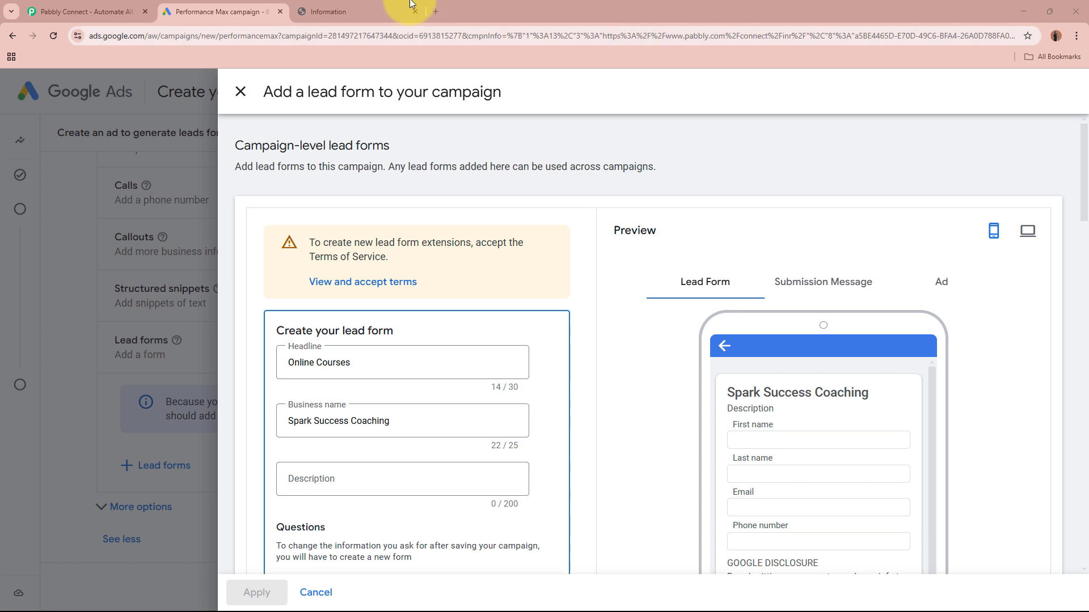
Review the Core PHP Programming course details and the campaign's lead form in Google Ads
left_click(391, 11)
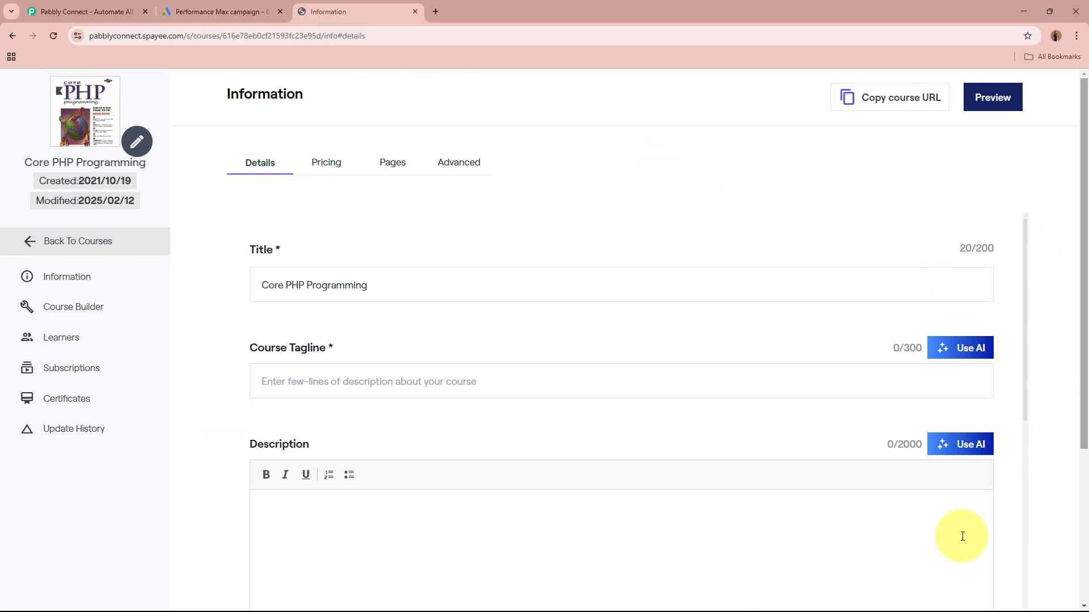
left_click(253, 7)
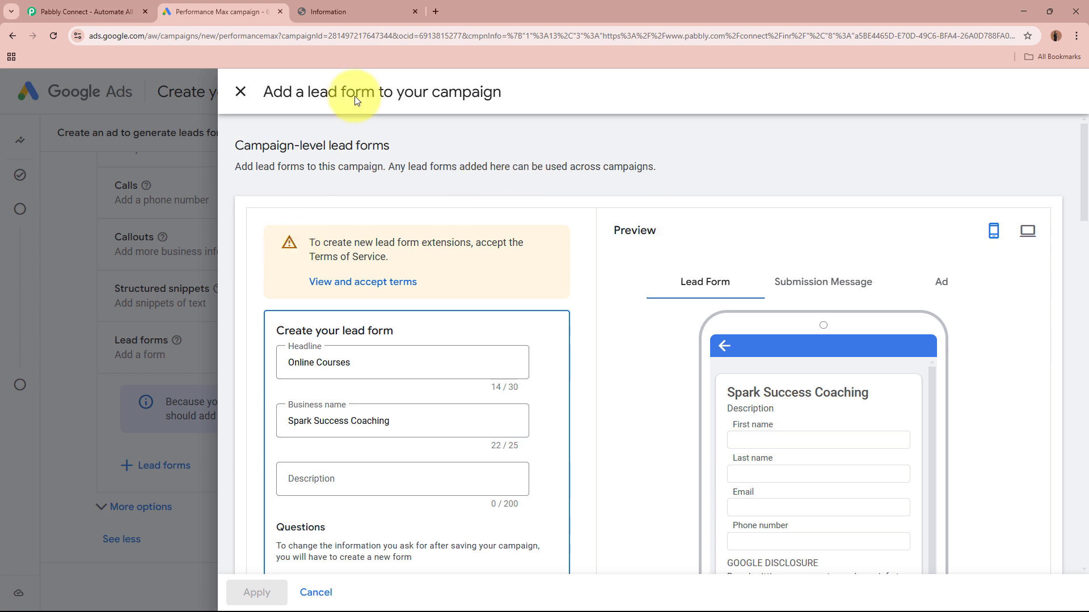
left_click(329, 11)
Switch to the Pabbly site and open Pabbly Connect from the All Pabbly Apps page
left_click(102, 11)
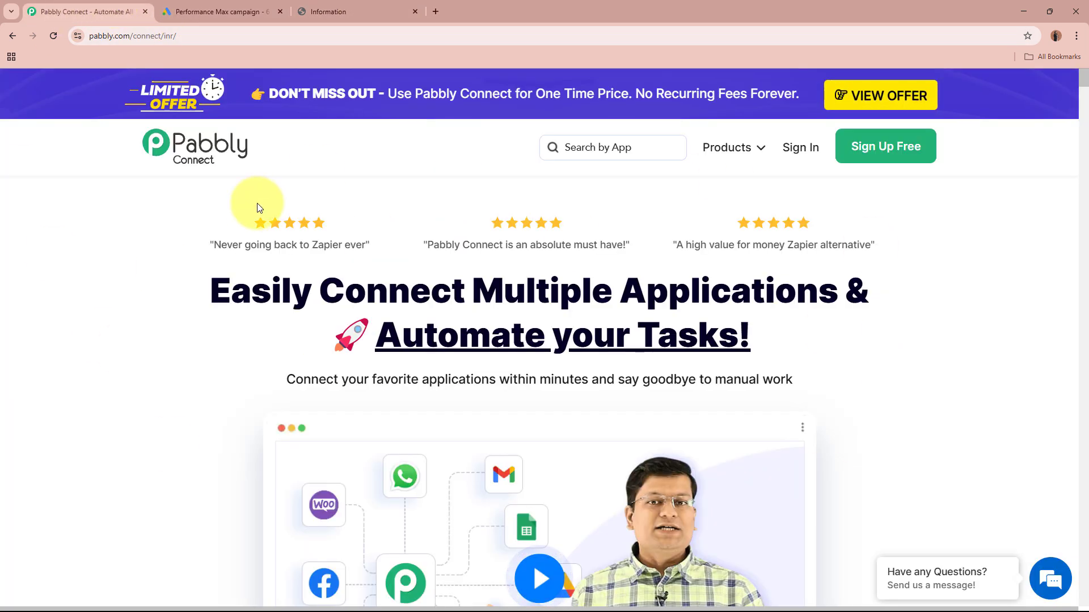
left_click_drag(88, 35, 233, 37)
left_click(190, 310)
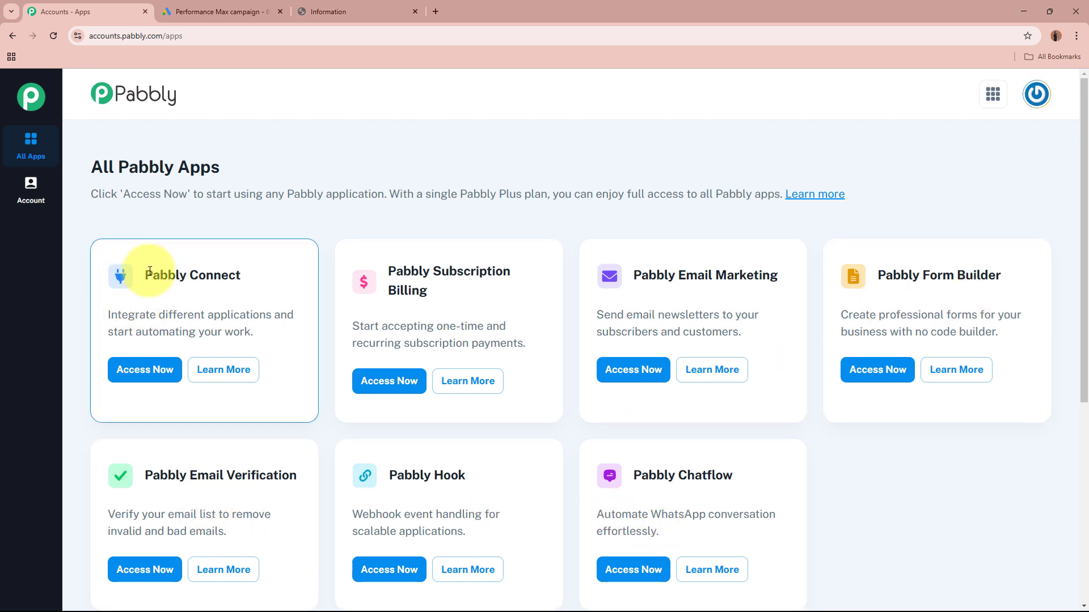
left_click_drag(147, 273, 256, 277)
left_click(253, 273)
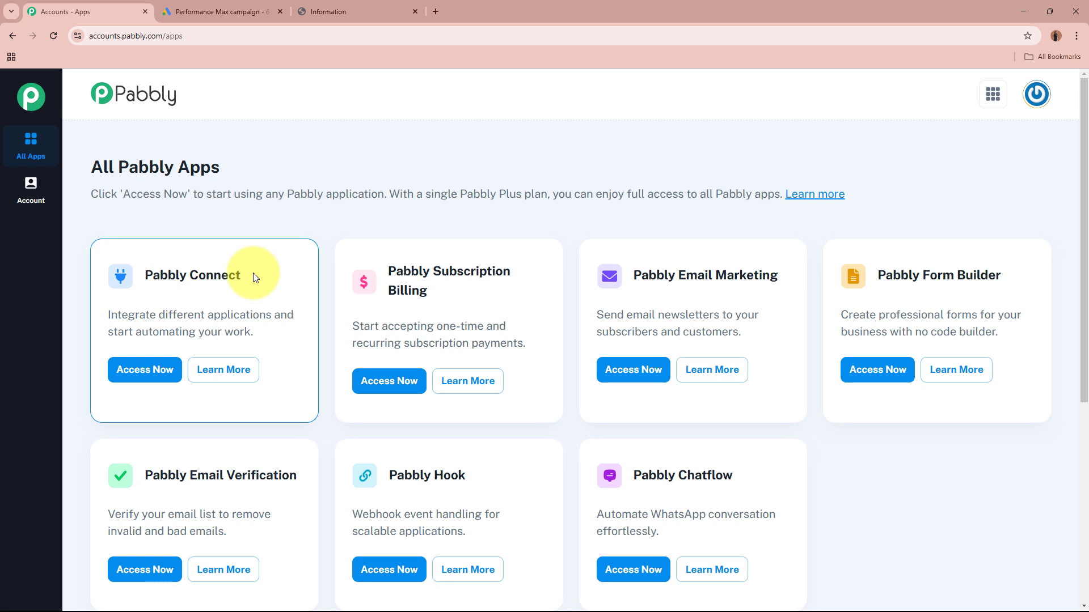
left_click(164, 370)
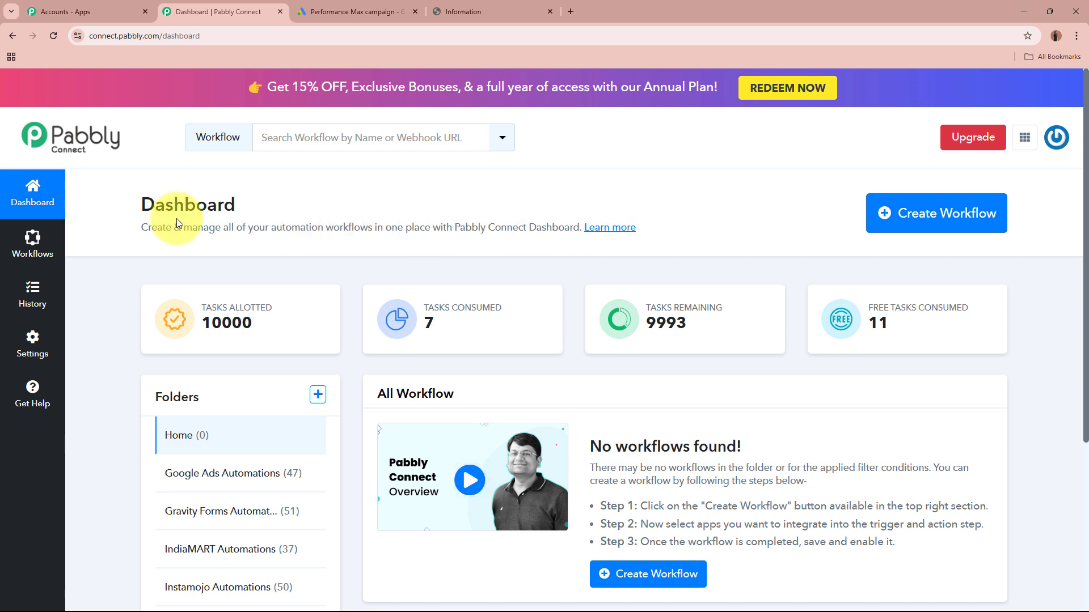
Start a new workflow and name it "Enroll Graphy User for Google Ads Lead"
left_click_drag(126, 229, 499, 243)
left_click(499, 238)
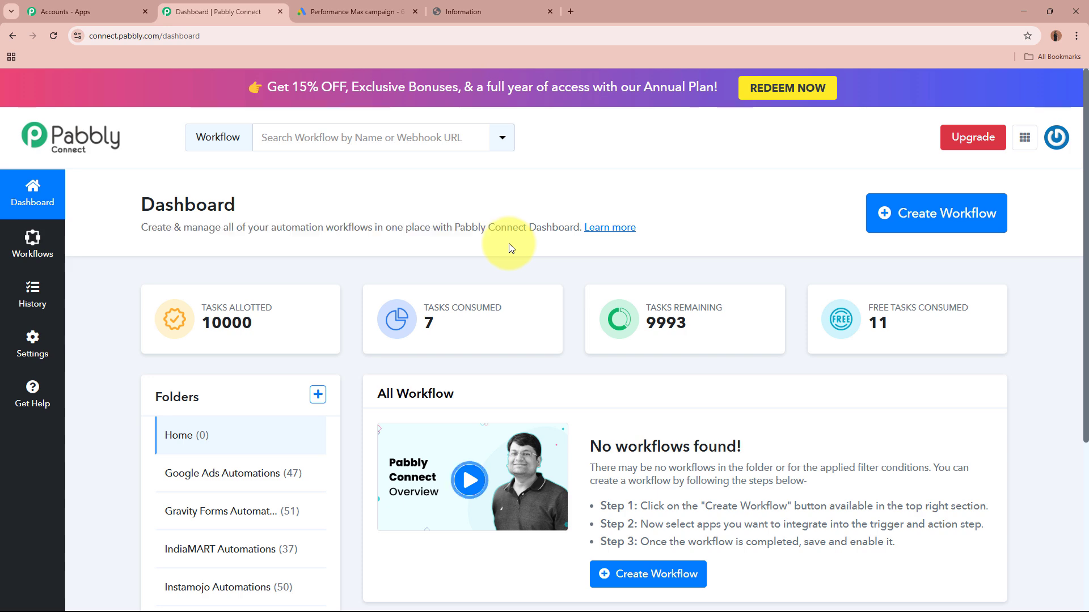
left_click(975, 215)
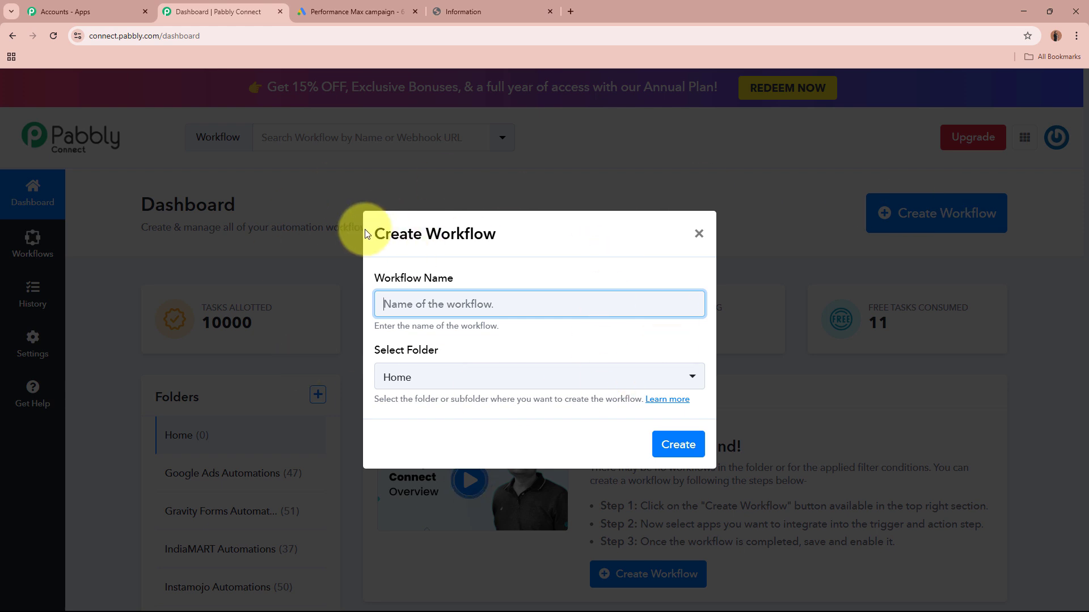
left_click_drag(373, 277, 482, 276)
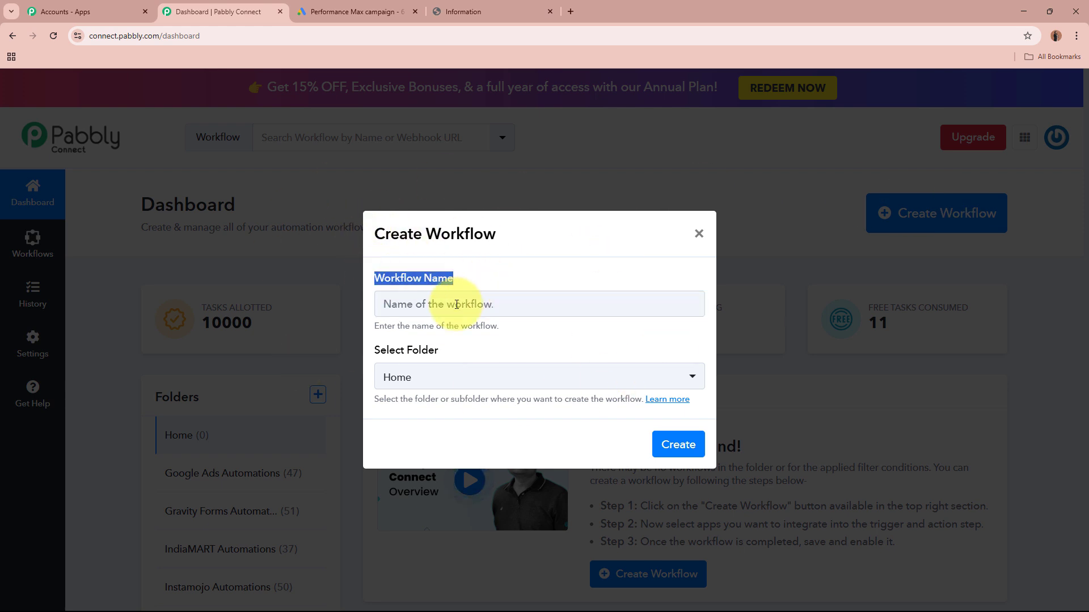
left_click_drag(368, 353, 504, 356)
left_click(511, 305)
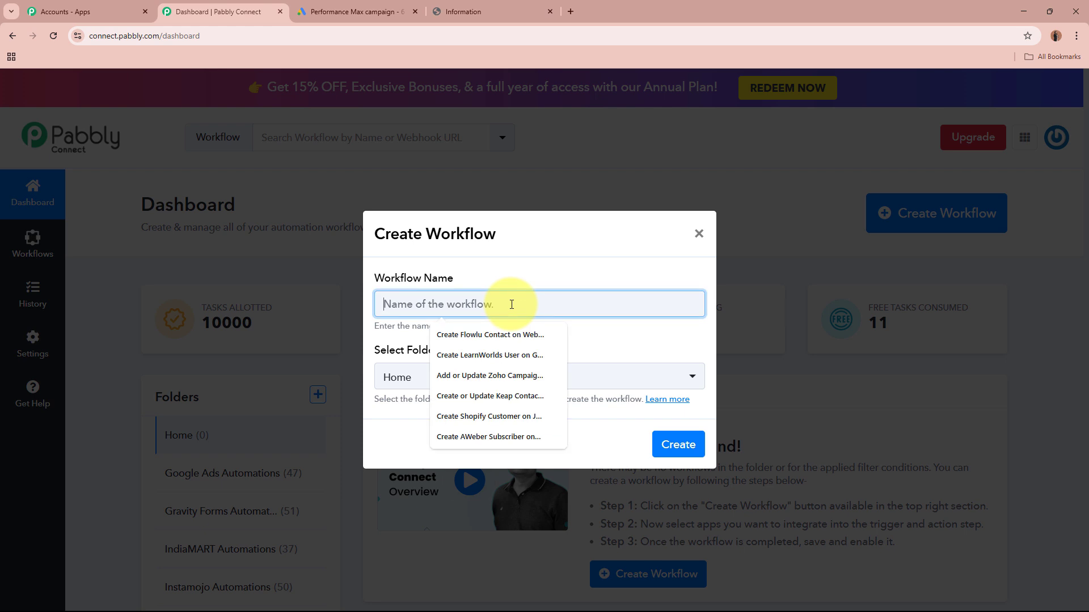
type("Enroll Graphy User for Google Ads Lead")
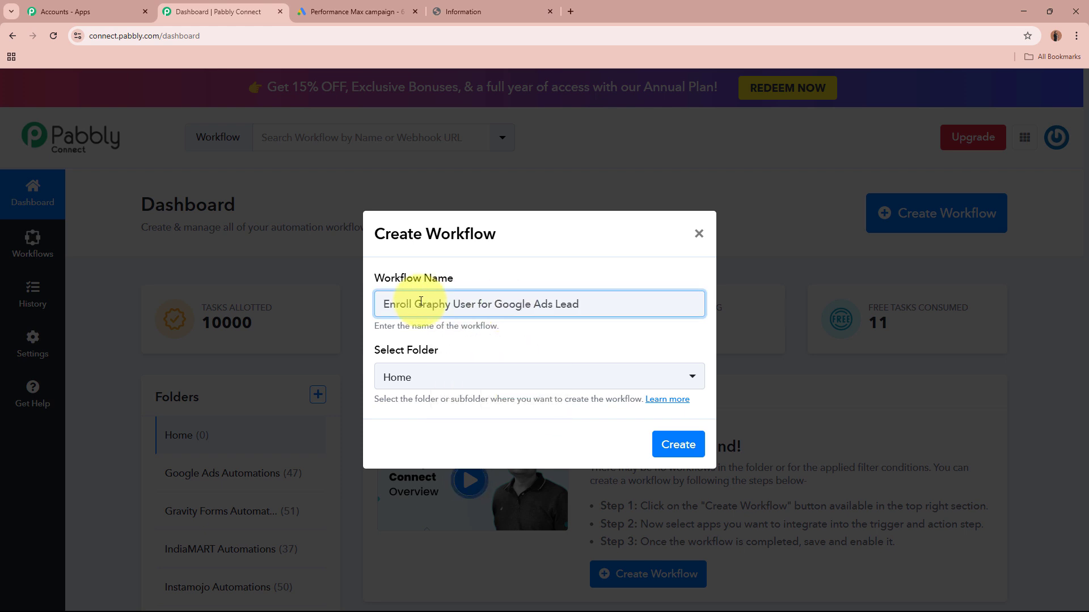
left_click_drag(383, 305, 596, 315)
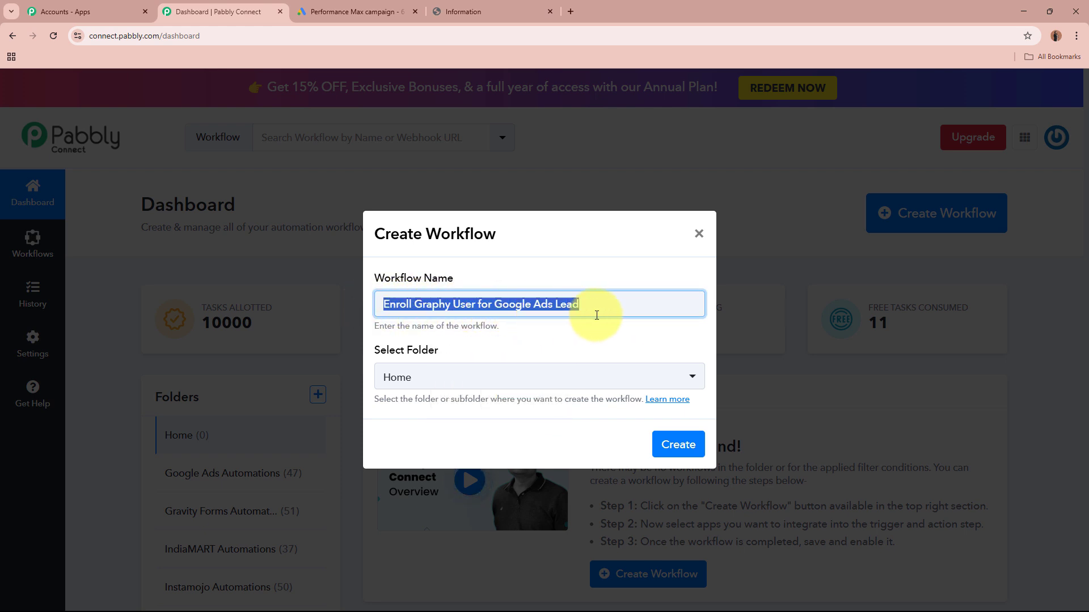
left_click(596, 333)
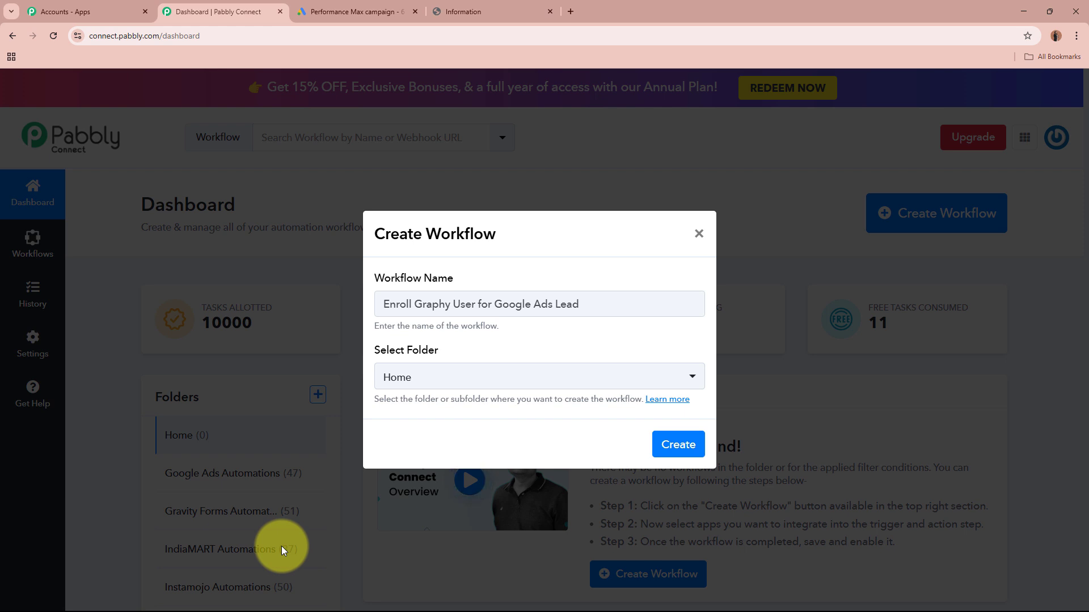
left_click_drag(589, 304, 304, 297)
left_click(549, 335)
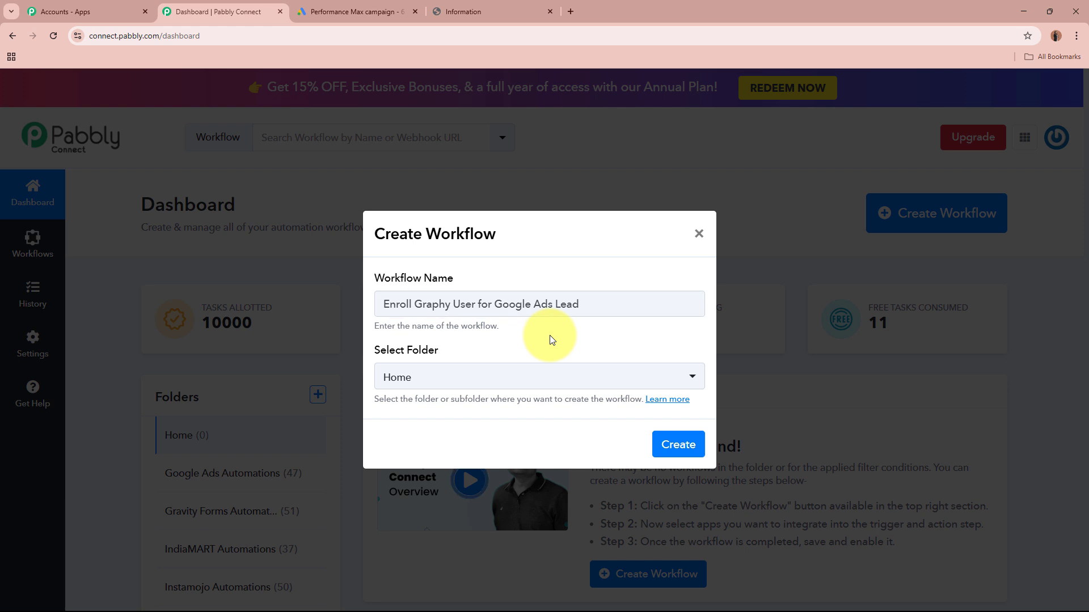
Assign the new workflow to the Google Ads Automations folder and create it
left_click(538, 384)
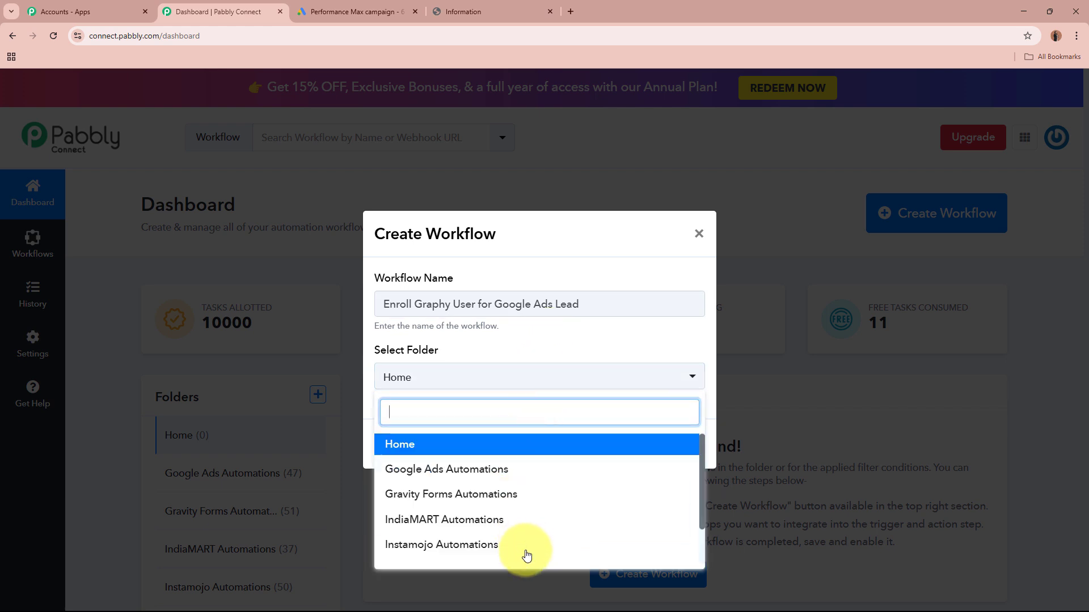
left_click(511, 471)
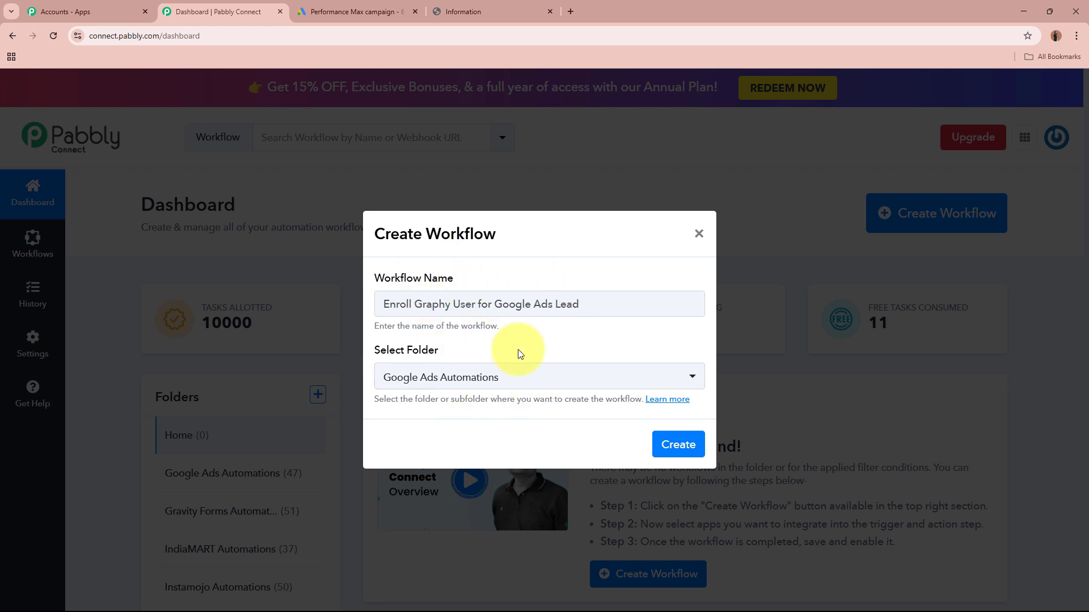
left_click_drag(607, 299, 188, 301)
left_click(554, 343)
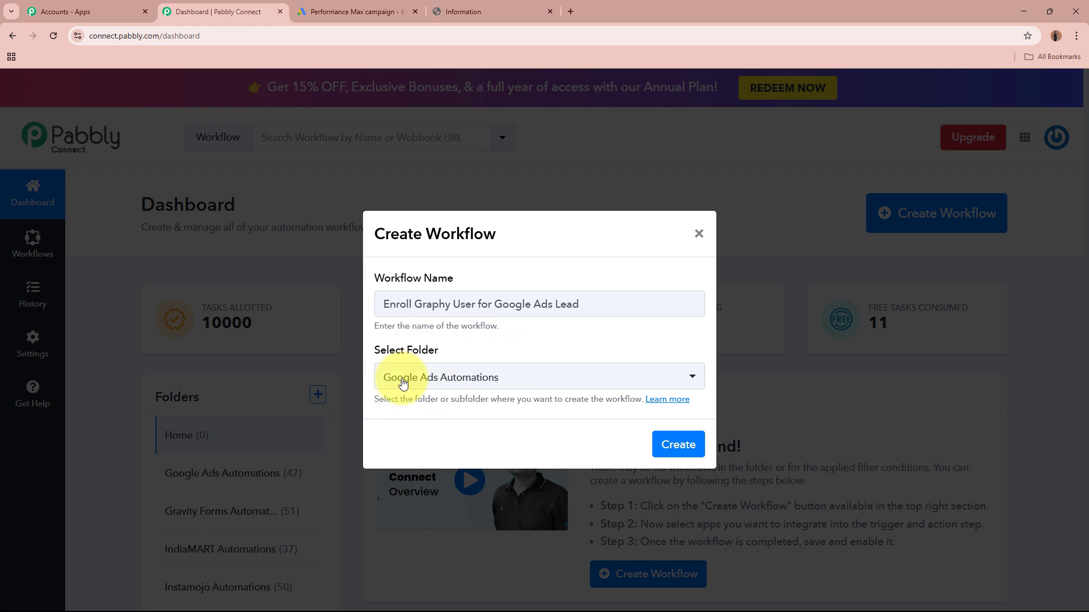
left_click(679, 445)
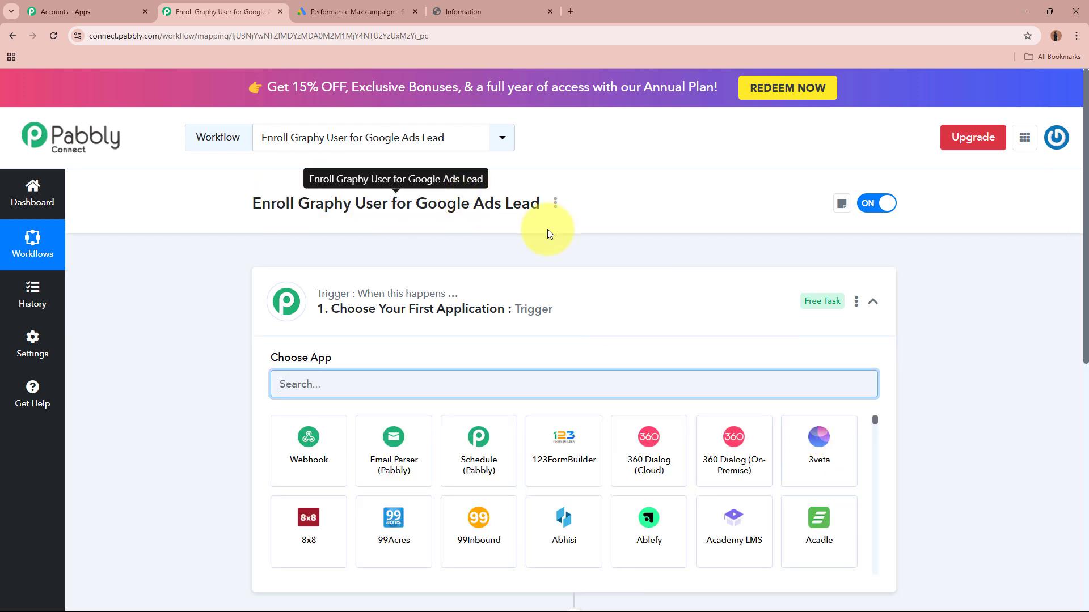
Search the trigger applications for "Google" and choose Google Ads as the workflow's trigger app
left_click(753, 316)
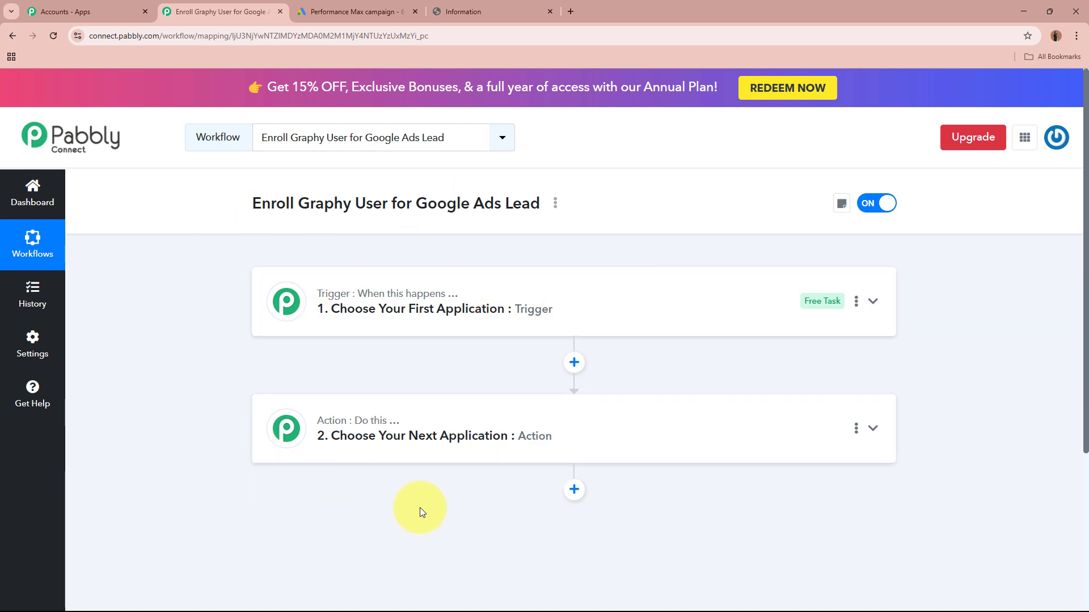
mouse_move(275, 441)
mouse_move(431, 295)
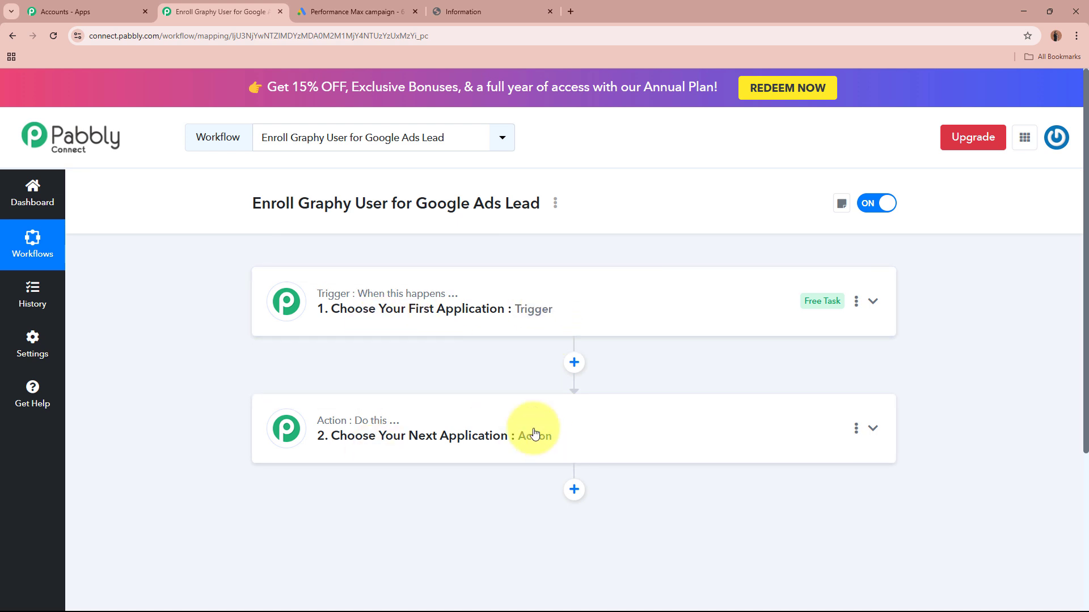
left_click(705, 298)
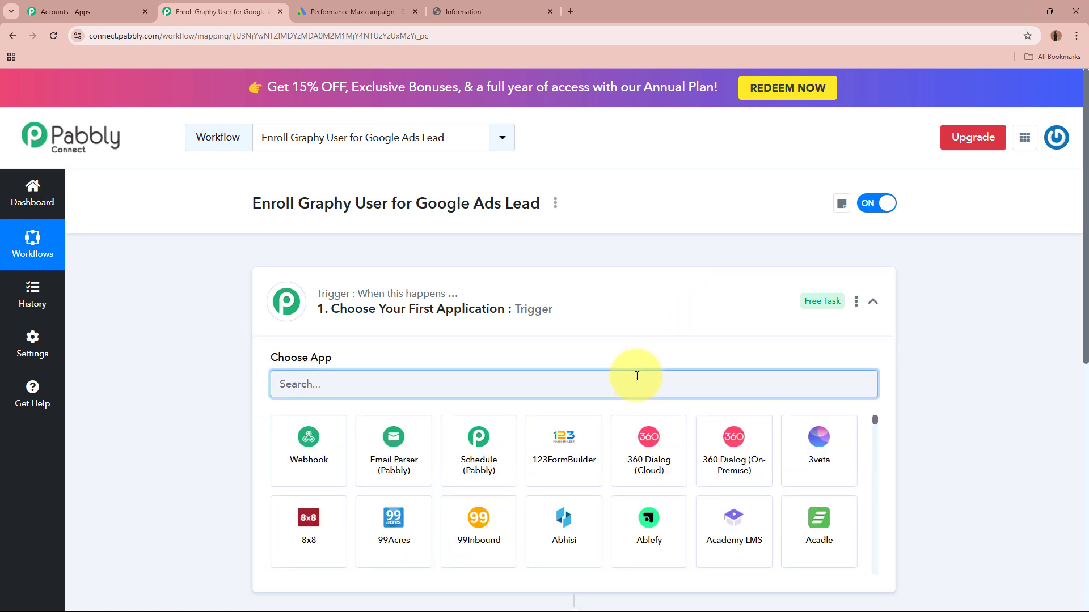
type("Google")
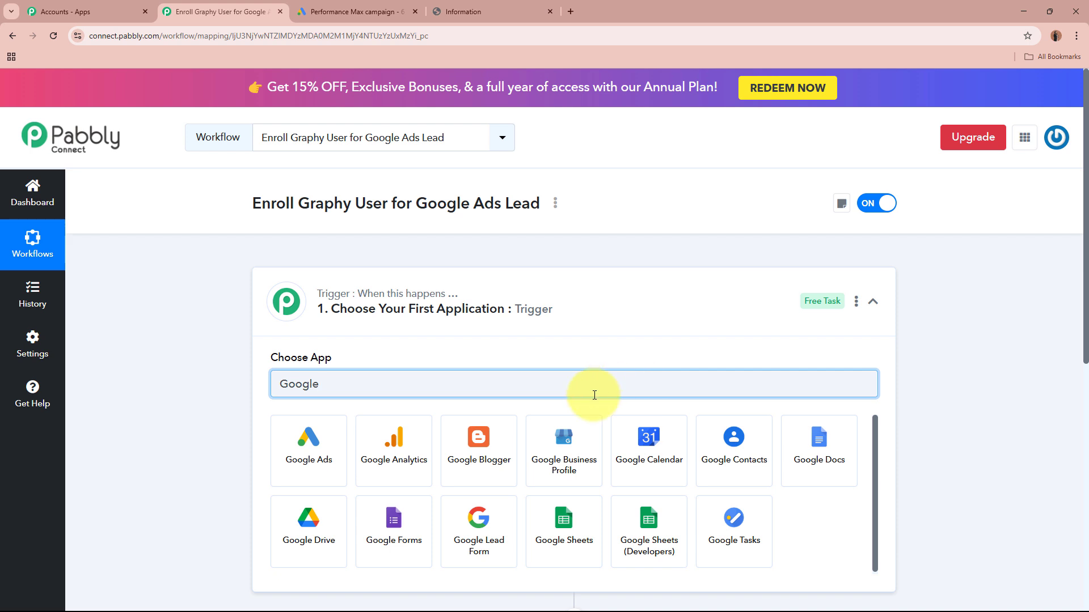
left_click(306, 443)
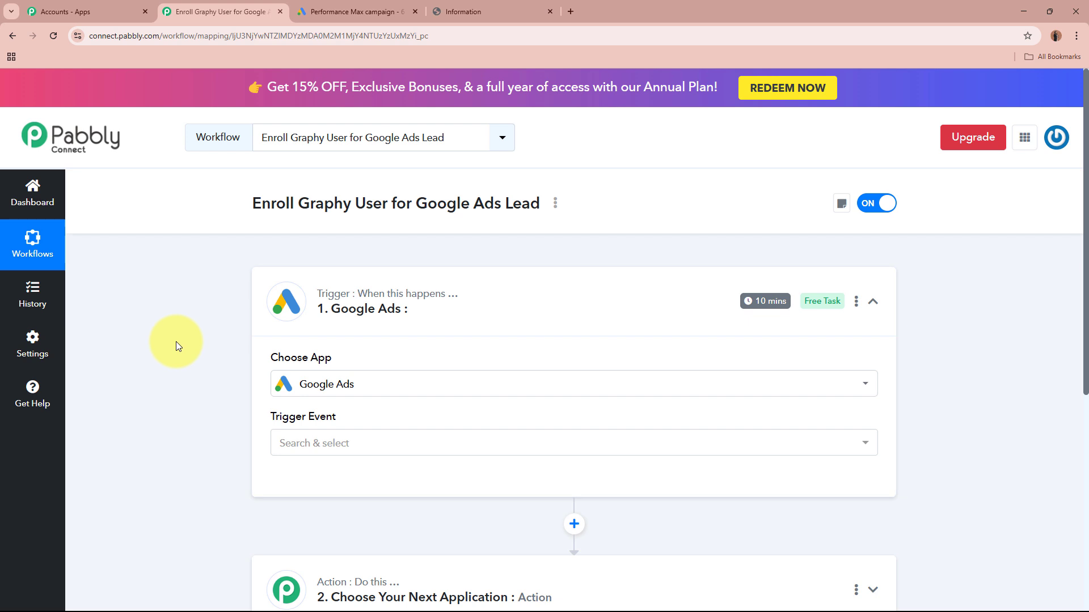
Check the lead form in the Google Ads campaign and return to the workflow's trigger settings
left_click(351, 11)
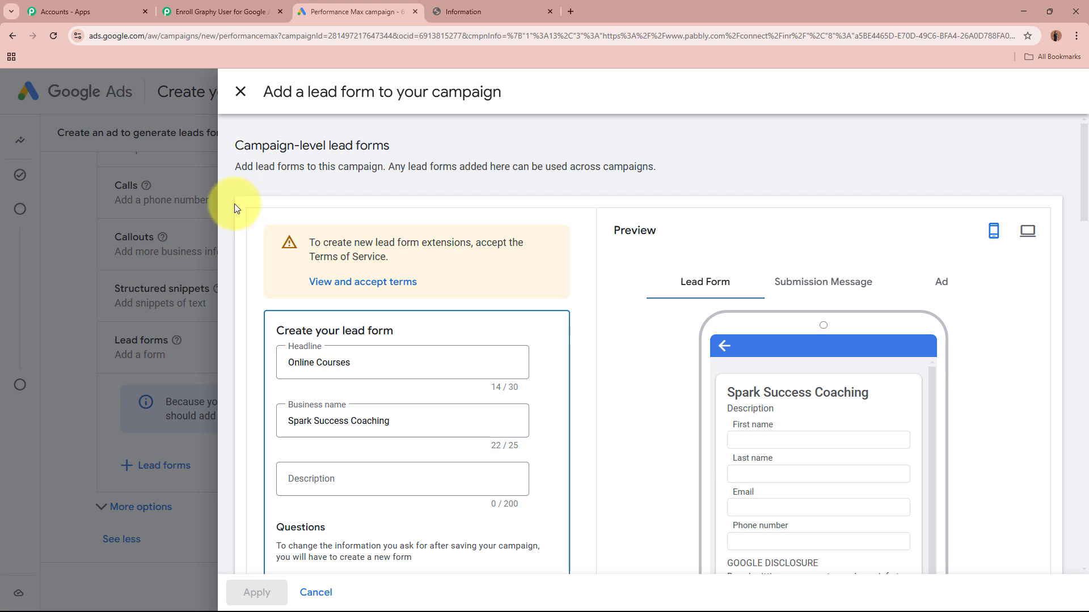
left_click(219, 11)
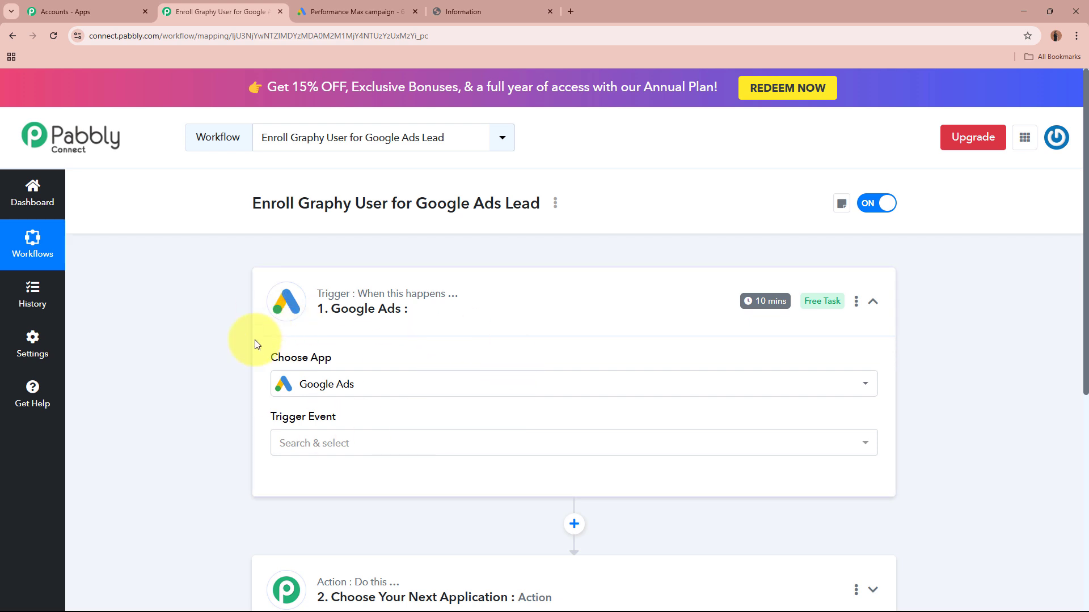
left_click_drag(265, 364, 365, 358)
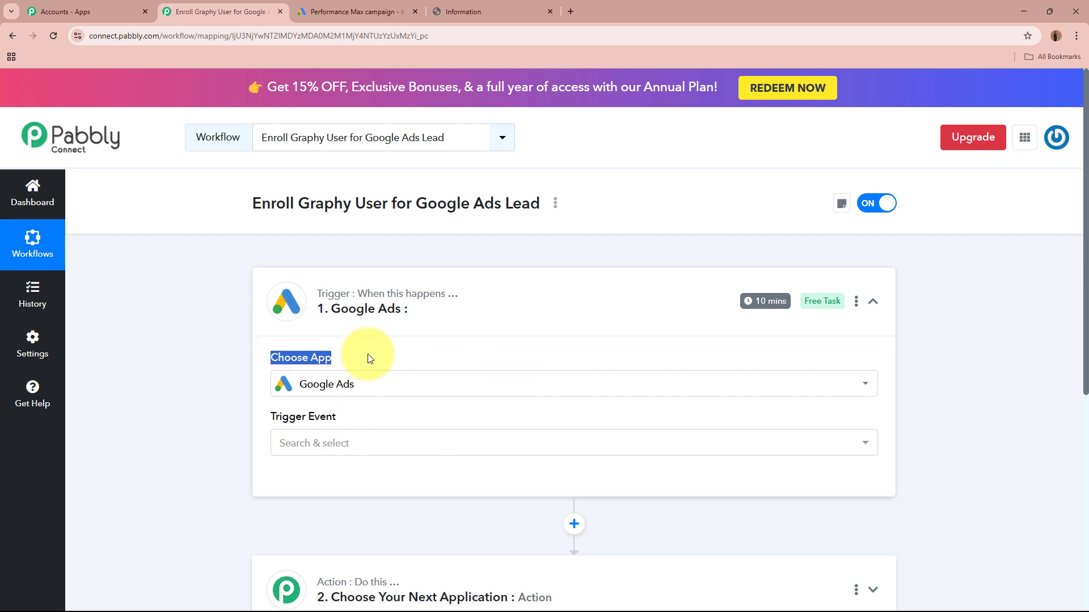
left_click(139, 359)
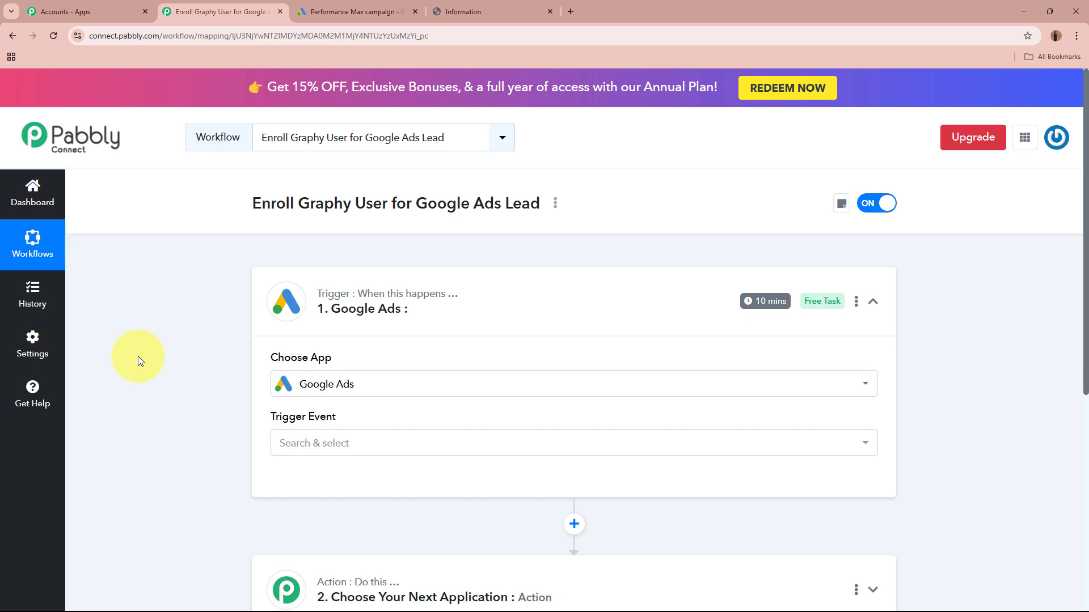
Set the Google Ads trigger event to New Lead Form Entry
left_click(340, 443)
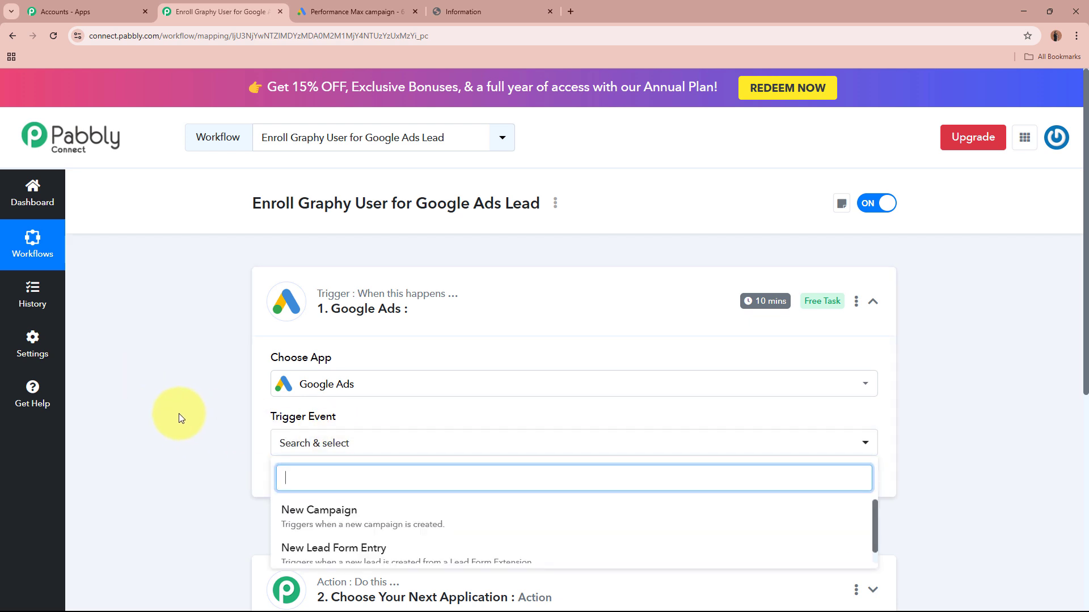
scroll(334, 414, "down", 3)
left_click(299, 380)
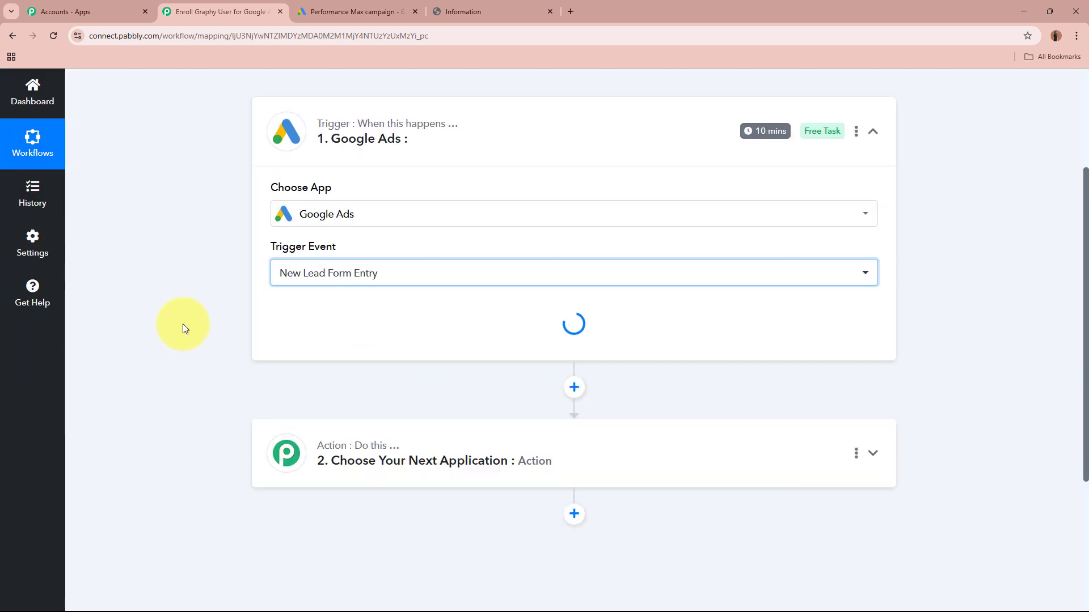
scroll(182, 324, "up", 3)
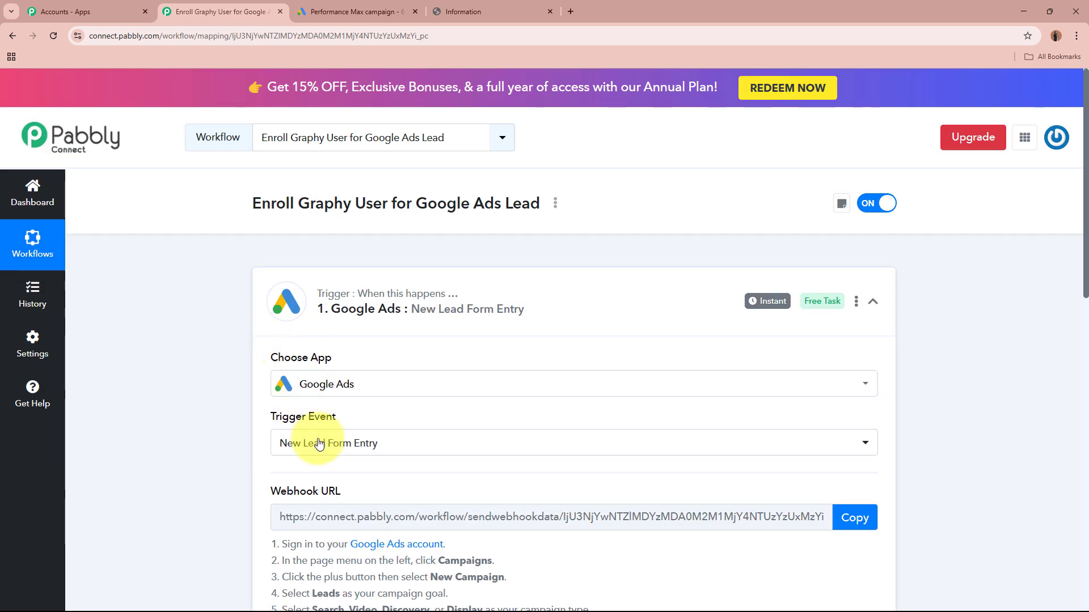
Review the webhook setup instructions for the Google Ads trigger and copy its webhook URL
scroll(199, 407, "down", 3)
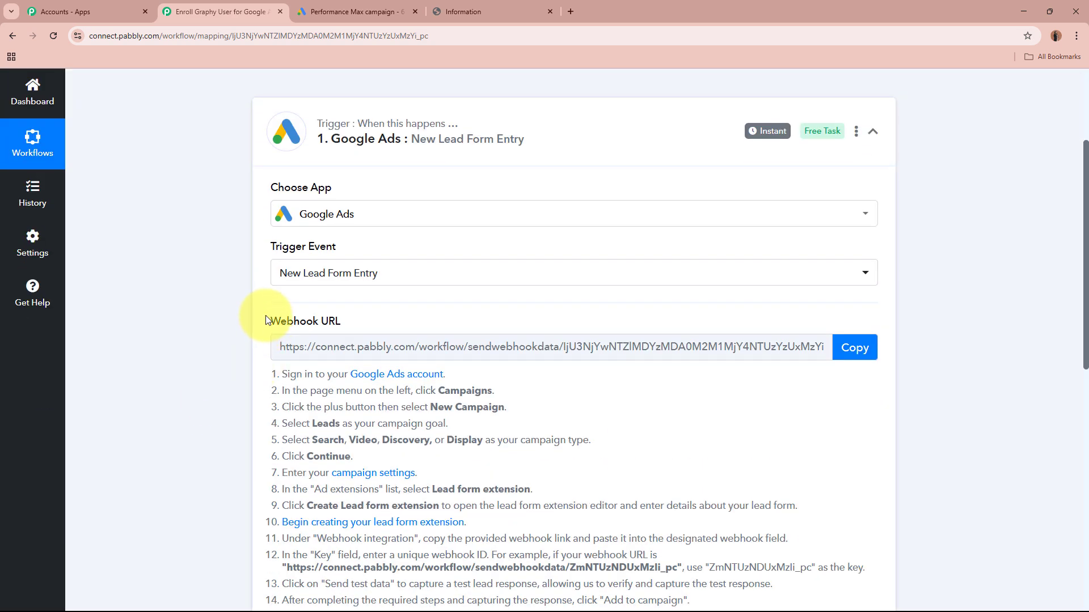
left_click_drag(269, 321, 384, 327)
left_click(146, 336)
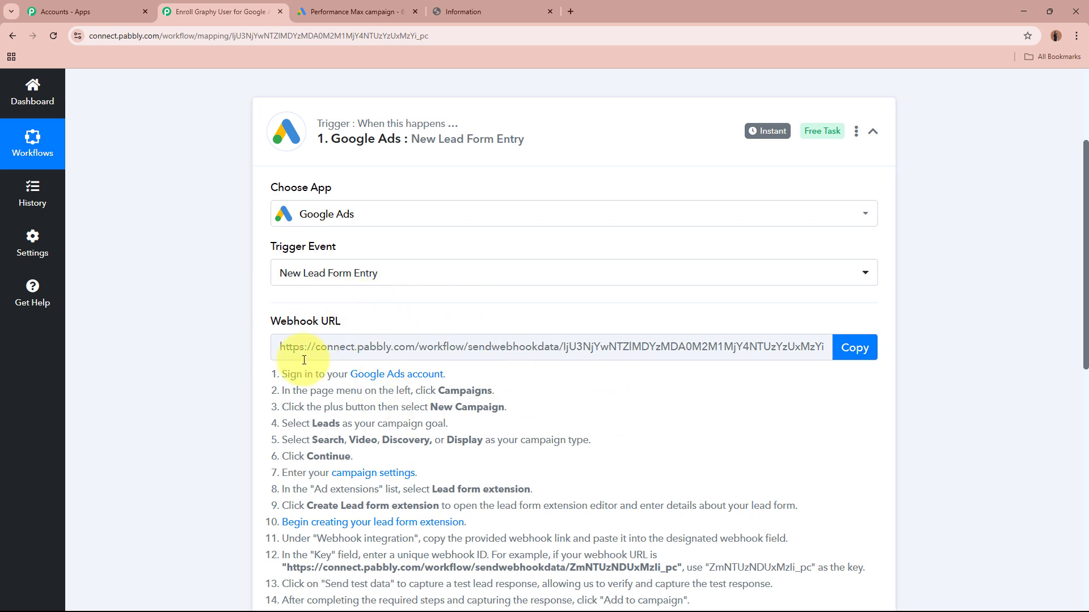
scroll(376, 375, "down", 1)
scroll(375, 376, "down", 3)
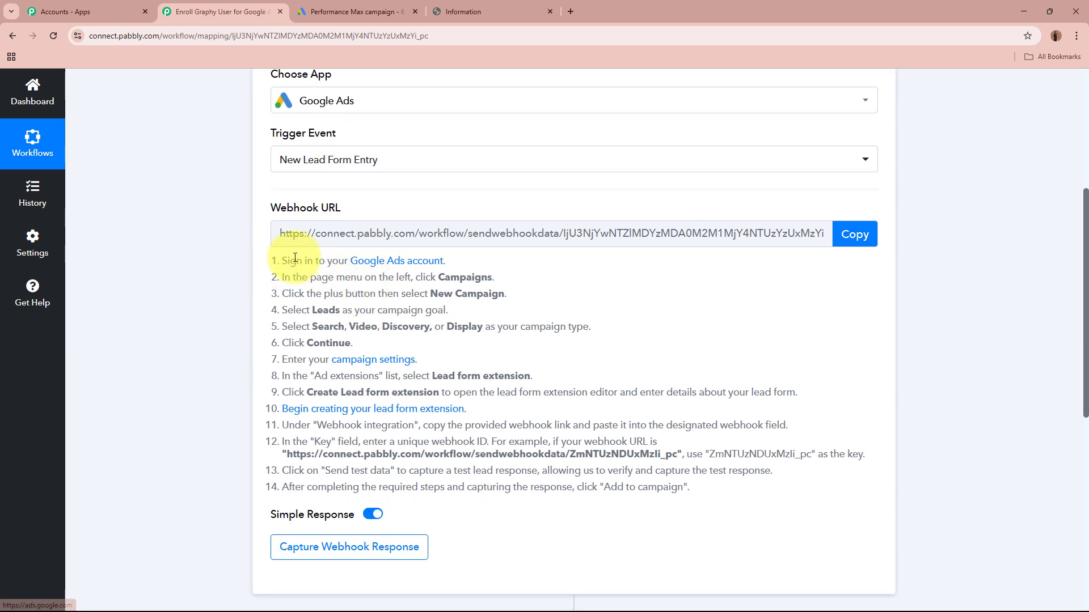
left_click_drag(282, 257, 904, 554)
left_click(880, 502)
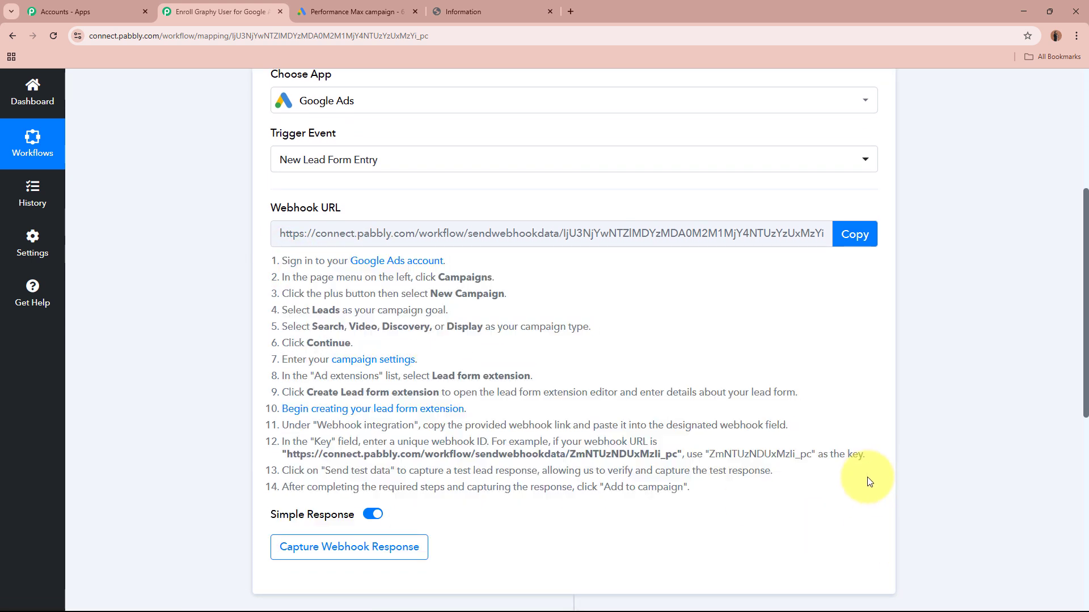
left_click(857, 237)
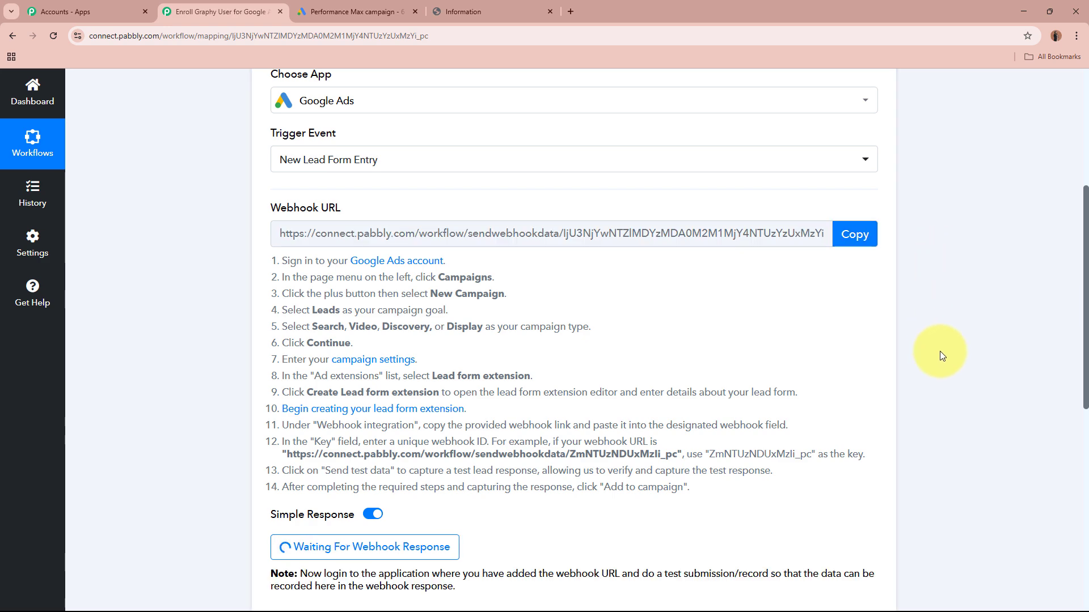
Switch to the Google Ads campaign and expand the lead delivery option of its lead form
scroll(940, 355, "up", 5)
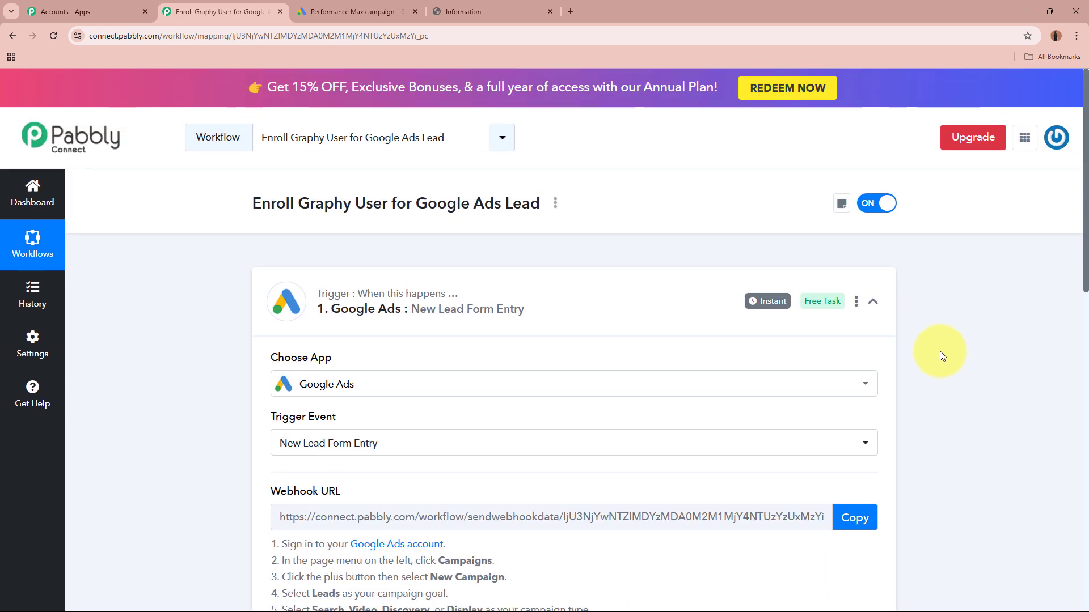
left_click(357, 7)
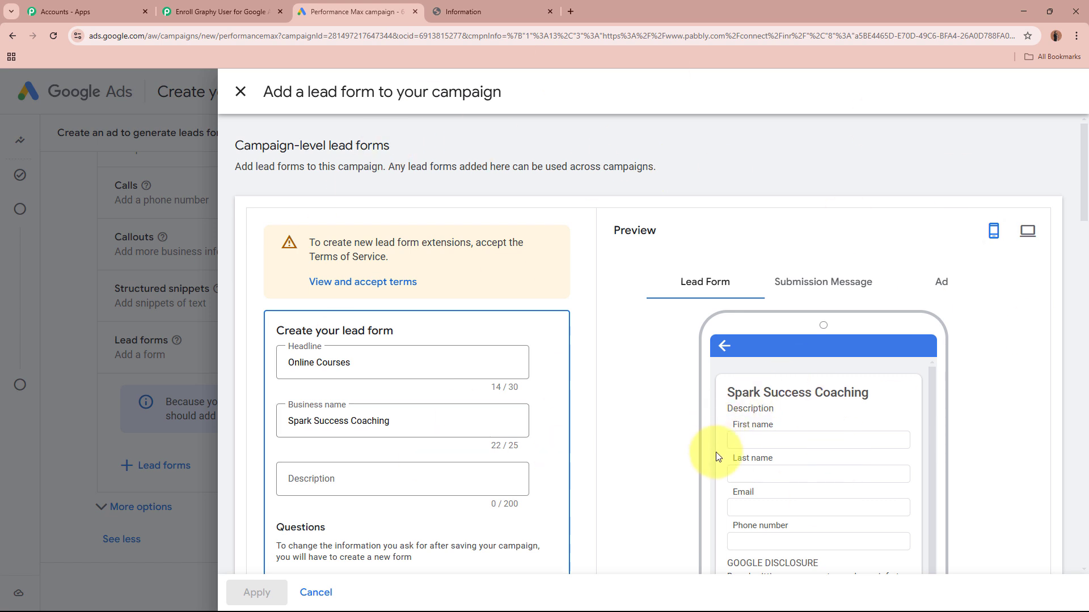
scroll(623, 455, "down", 6)
scroll(624, 456, "down", 15)
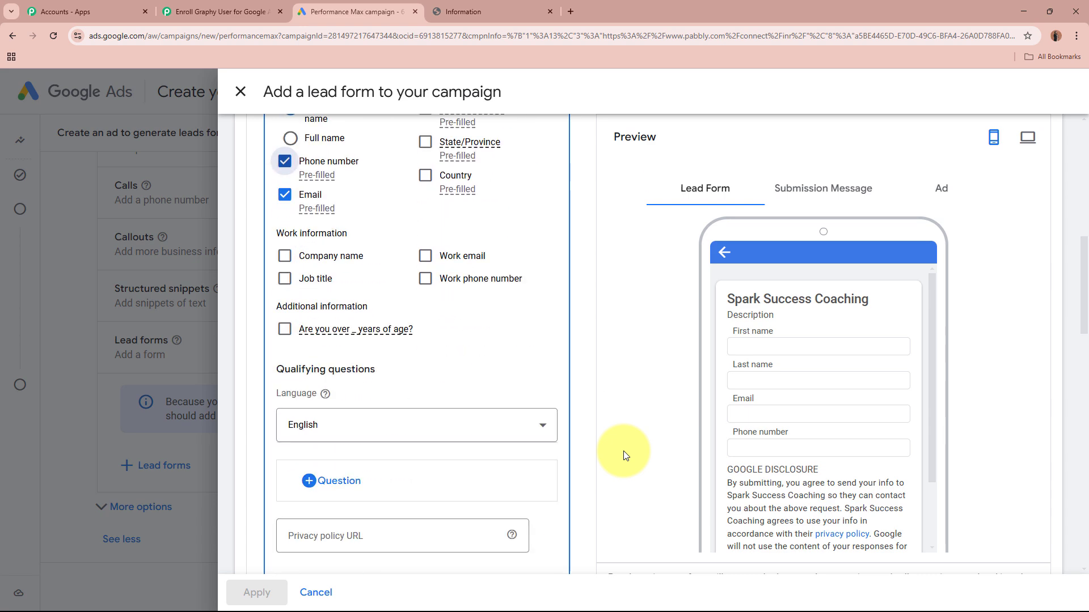
scroll(624, 449, "down", 5)
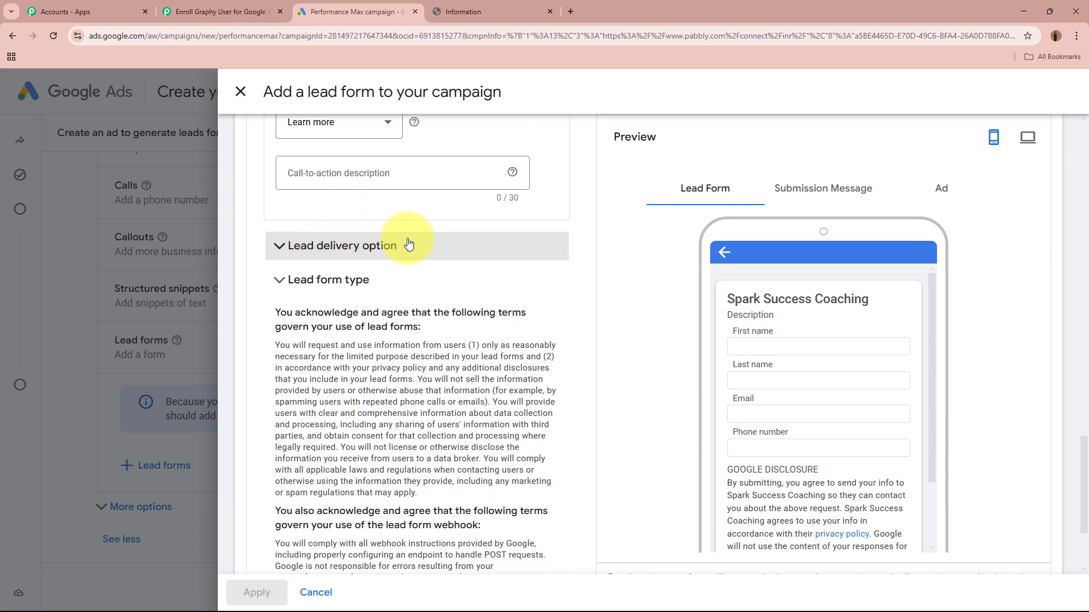
left_click(440, 242)
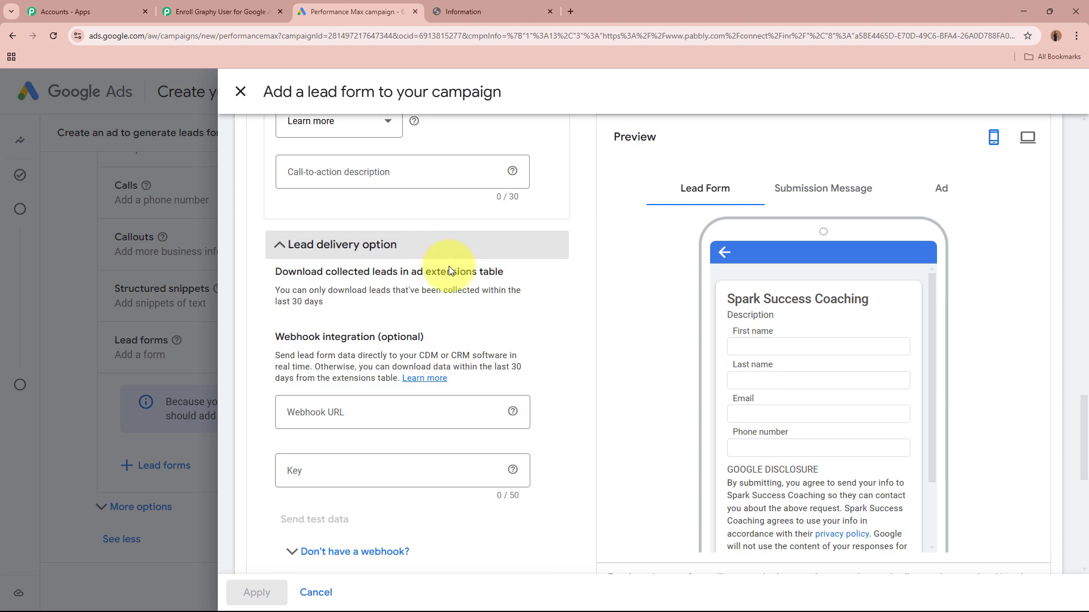
scroll(441, 242, "down", 2)
Paste the copied Pabbly Connect webhook URL into the lead form's webhook integration settings
left_click_drag(276, 225, 448, 222)
left_click(297, 300)
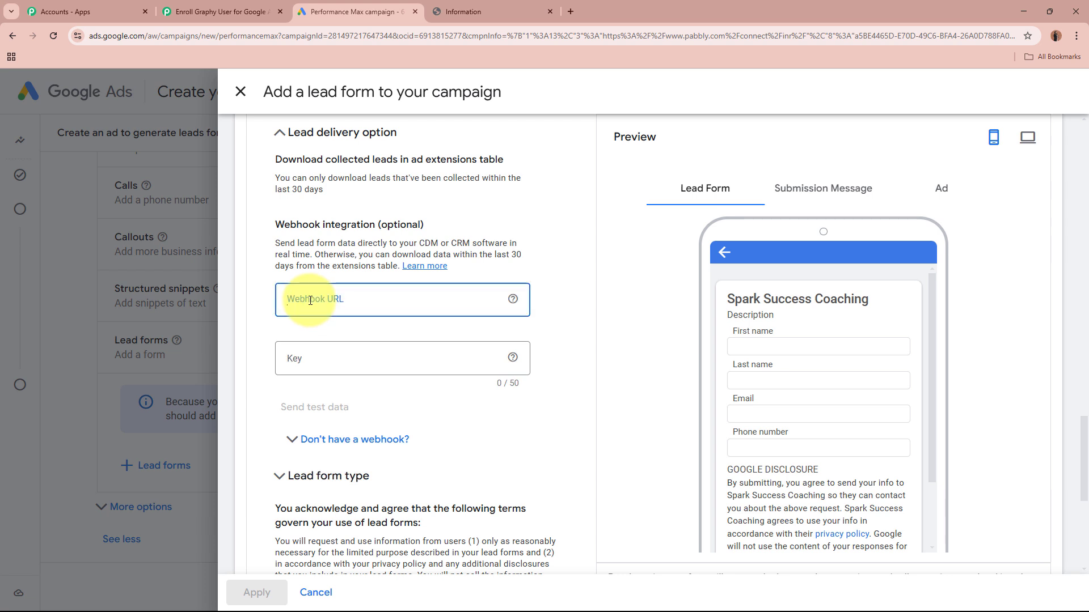
key("ctrl+v")
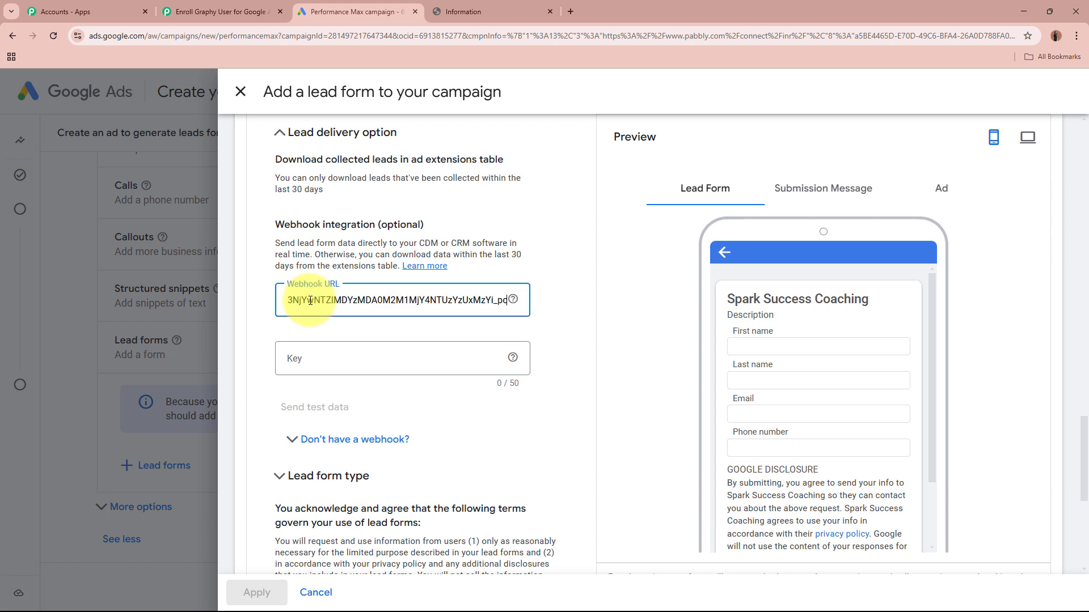
left_click(352, 328)
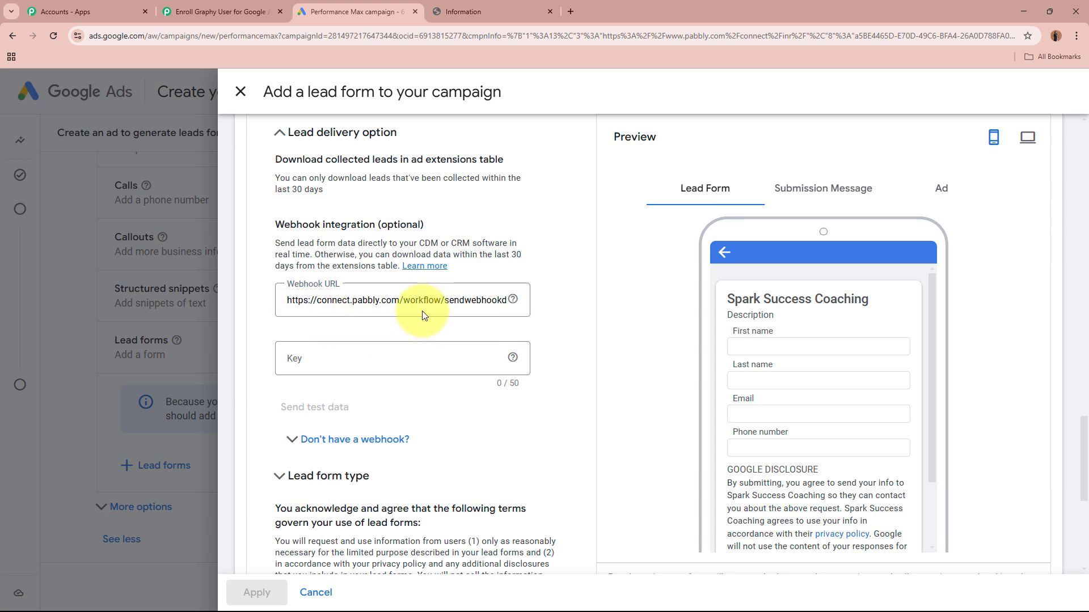
Return to the Pabbly Connect trigger instructions and examine which part of the webhook URL serves as the key
left_click(350, 359)
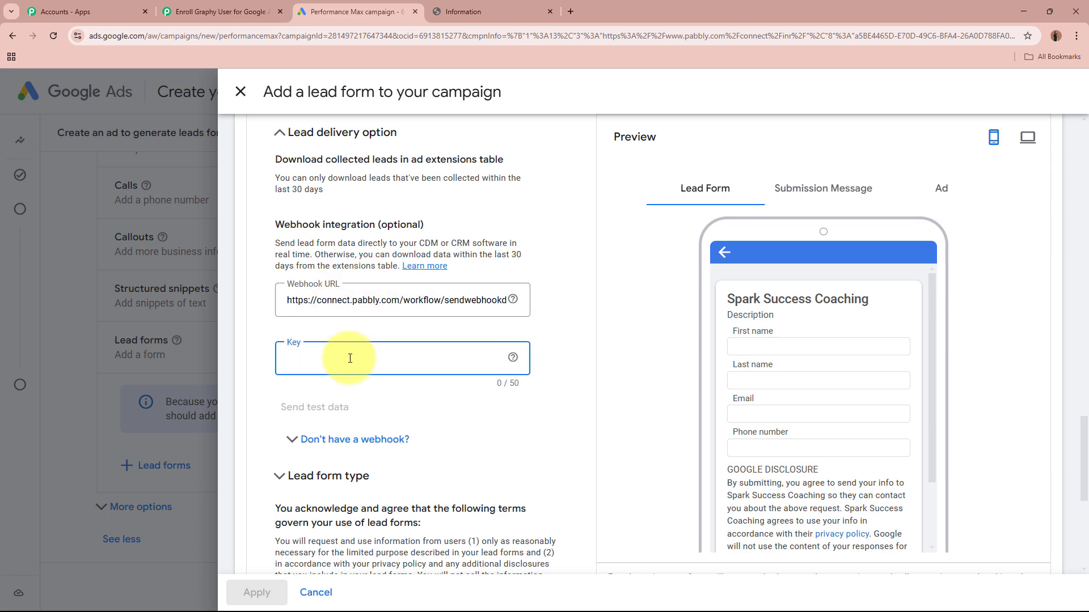
left_click(221, 12)
scroll(567, 414, "down", 5)
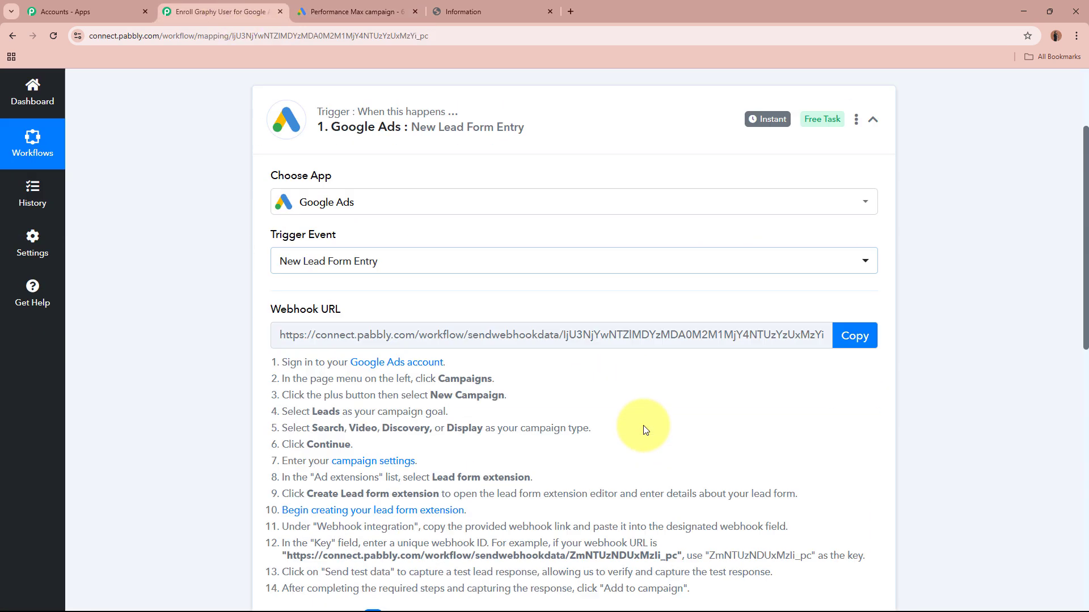
scroll(644, 420, "down", 2)
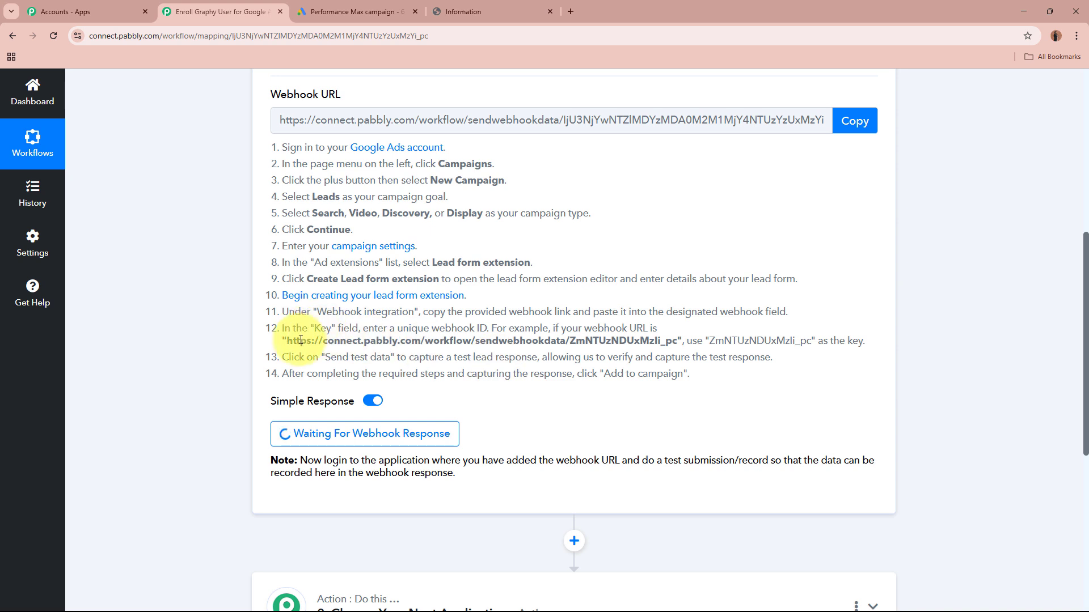
left_click_drag(291, 340, 681, 340)
left_click(680, 340)
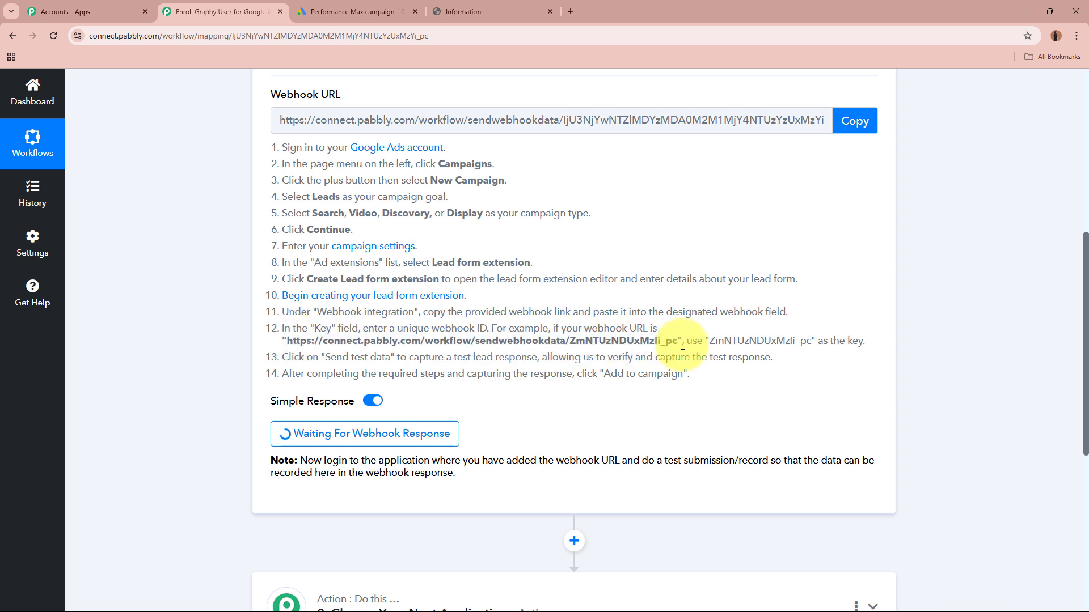
left_click_drag(471, 341, 575, 342)
double_click(572, 340)
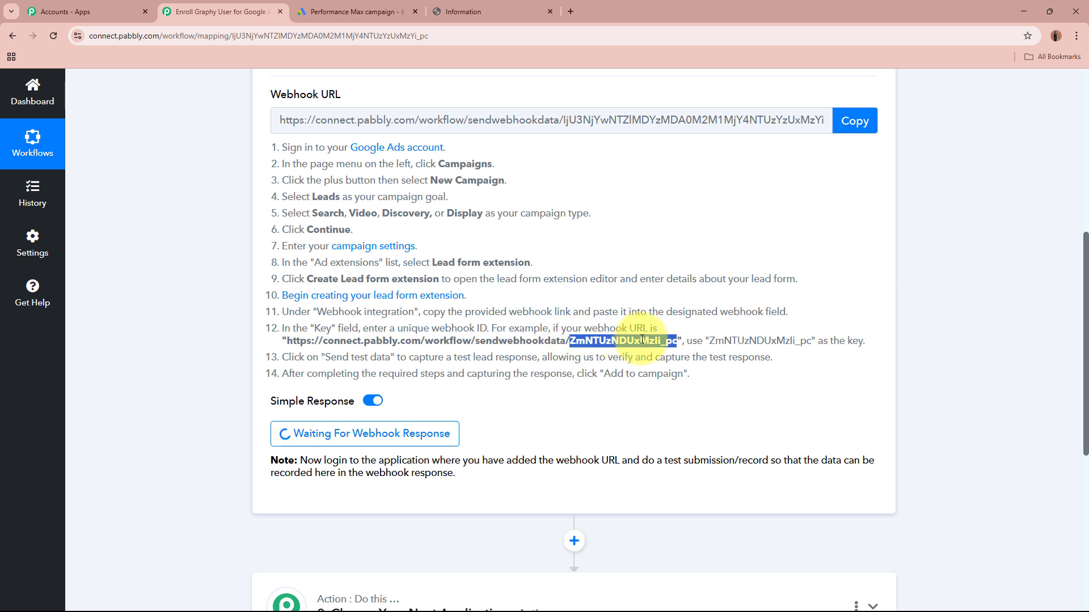
left_click(666, 341)
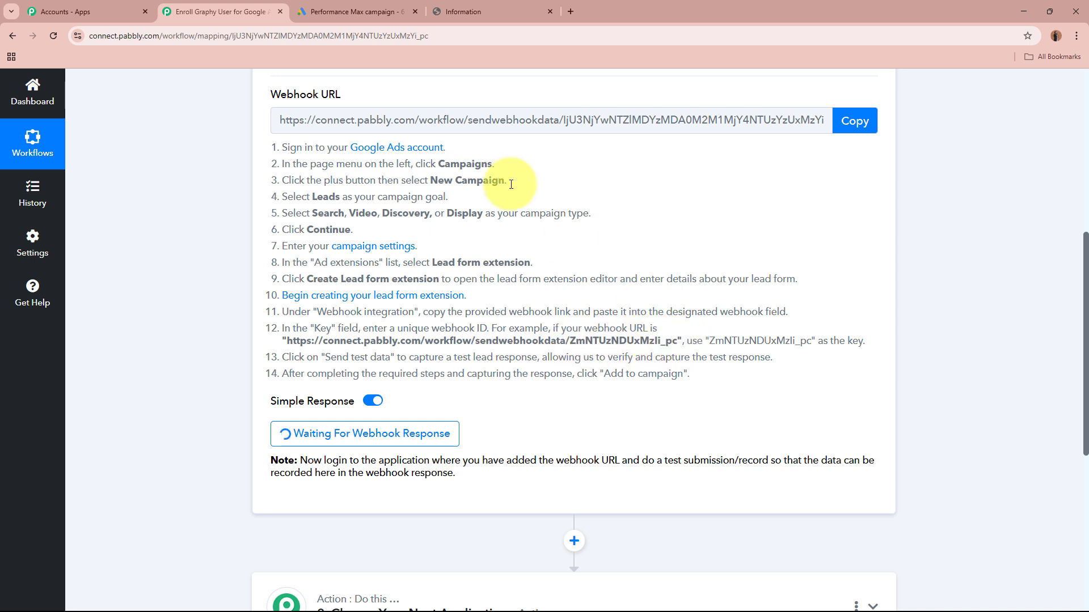
Enter the unique webhook ID from the end of the webhook URL as the Google Ads lead form's webhook key
left_click(370, 7)
double_click(369, 299)
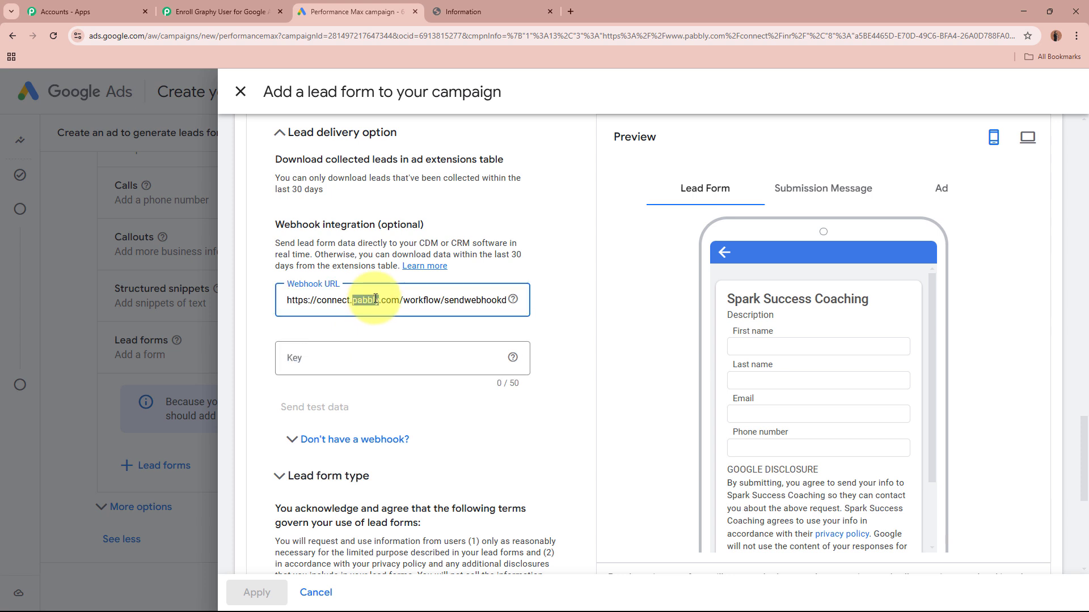
left_click(466, 299)
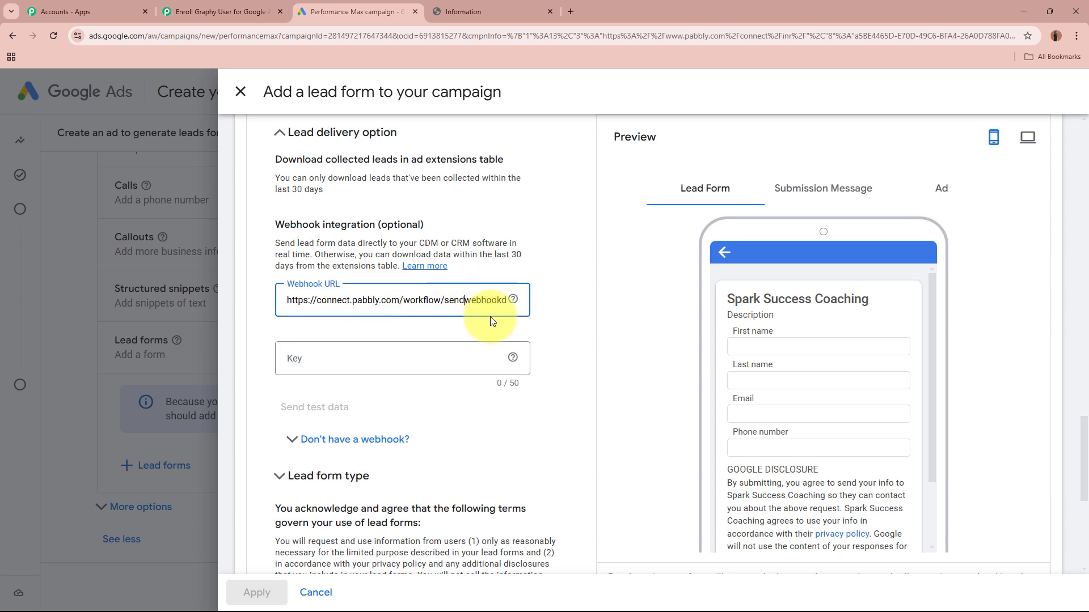
left_click_drag(495, 307, 519, 306)
left_click(406, 357)
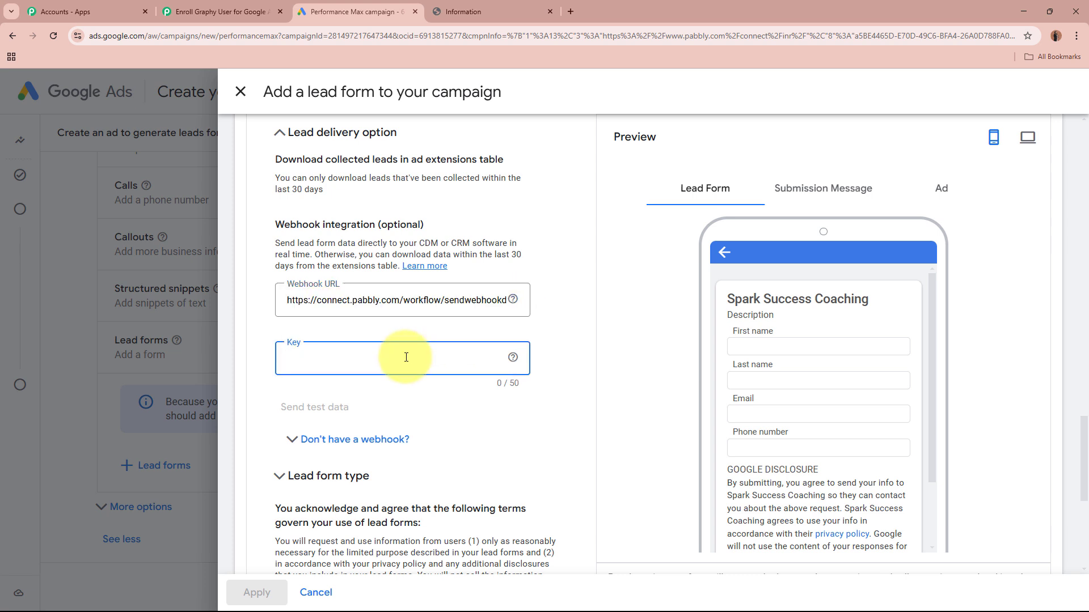
key("ctrl+v")
left_click(566, 369)
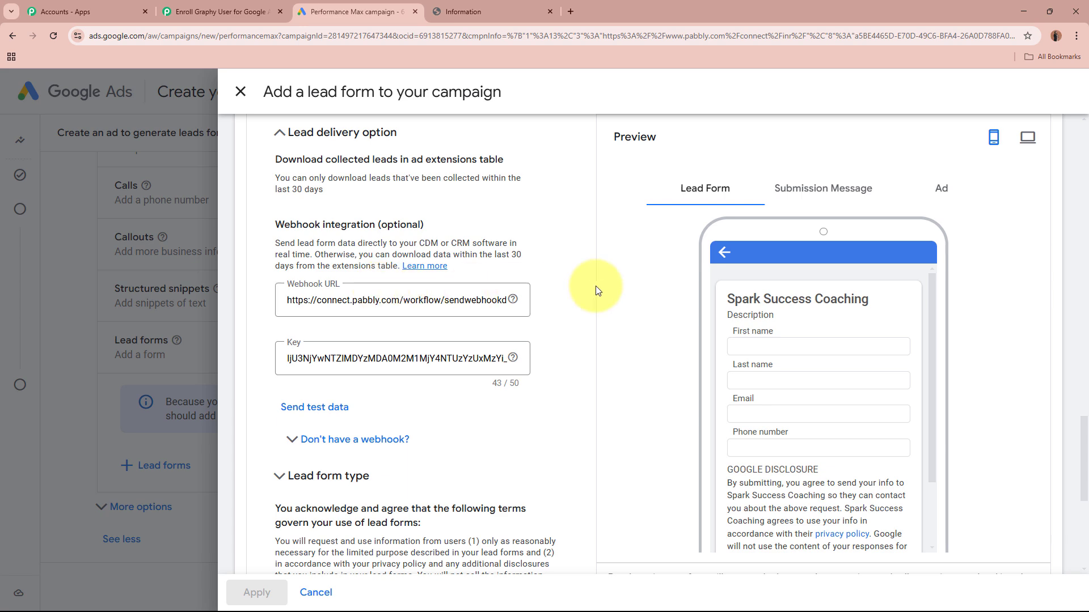
Check the trigger's webhook capture status in Pabbly Connect and send test data from the Google Ads lead form
left_click(221, 12)
scroll(262, 352, "down", 2)
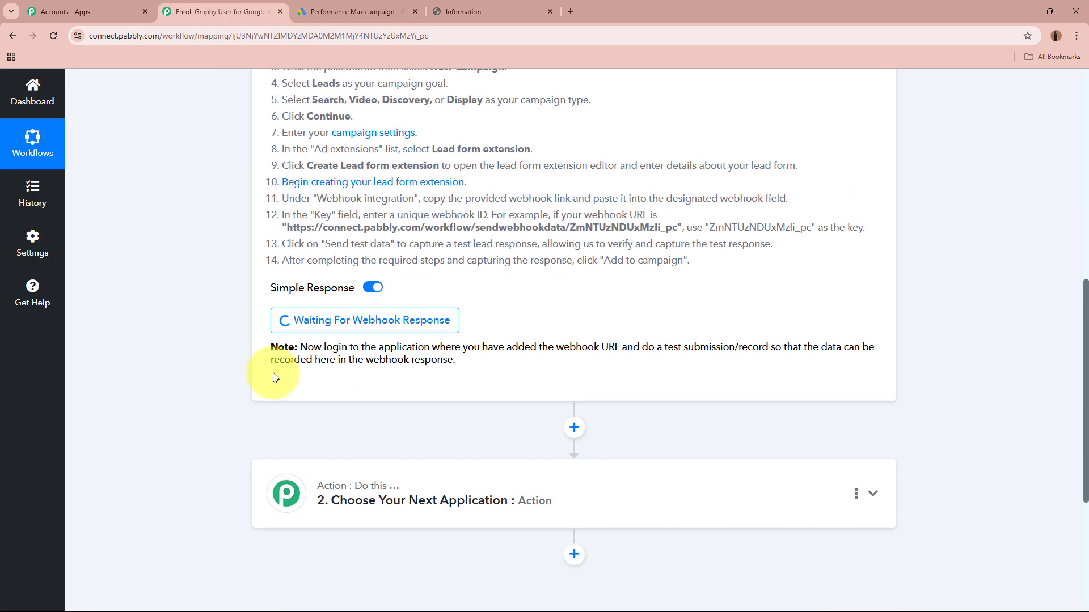
scroll(647, 289, "up", 8)
left_click(406, 8)
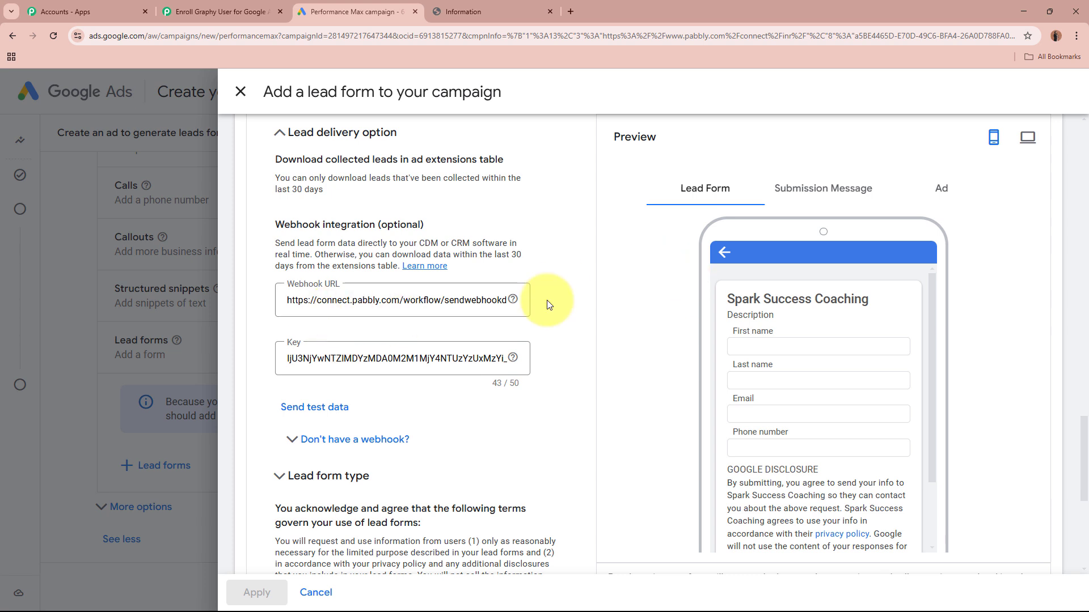
left_click(333, 414)
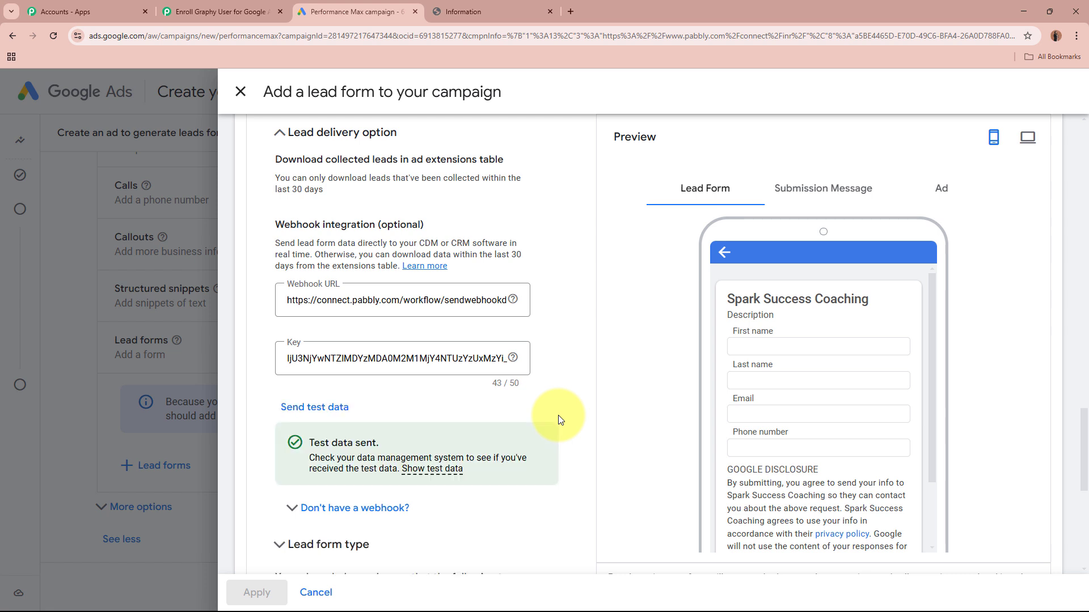
left_click_drag(308, 444, 380, 443)
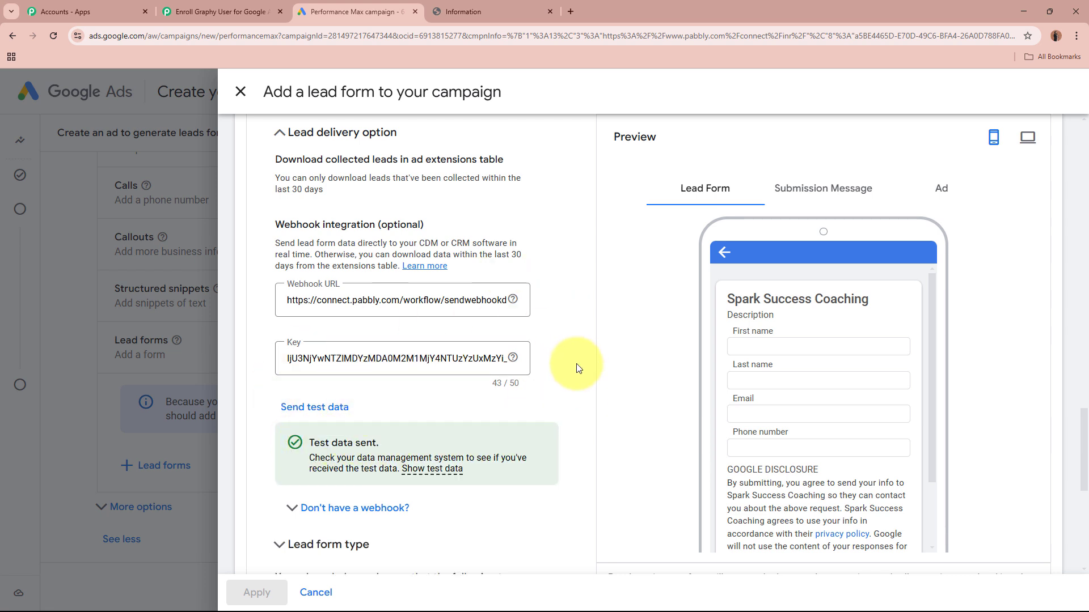
Switch to the Pabbly Connect workflow and check the Google Ads trigger for the captured webhook response
left_click(210, 11)
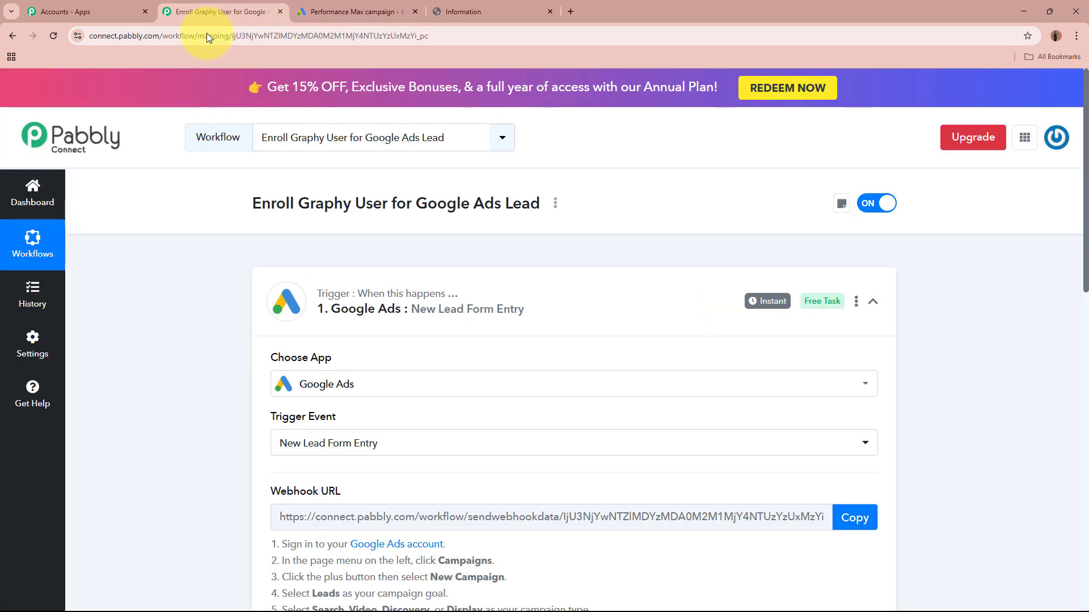
scroll(226, 369, "down", 5)
scroll(227, 369, "down", 6)
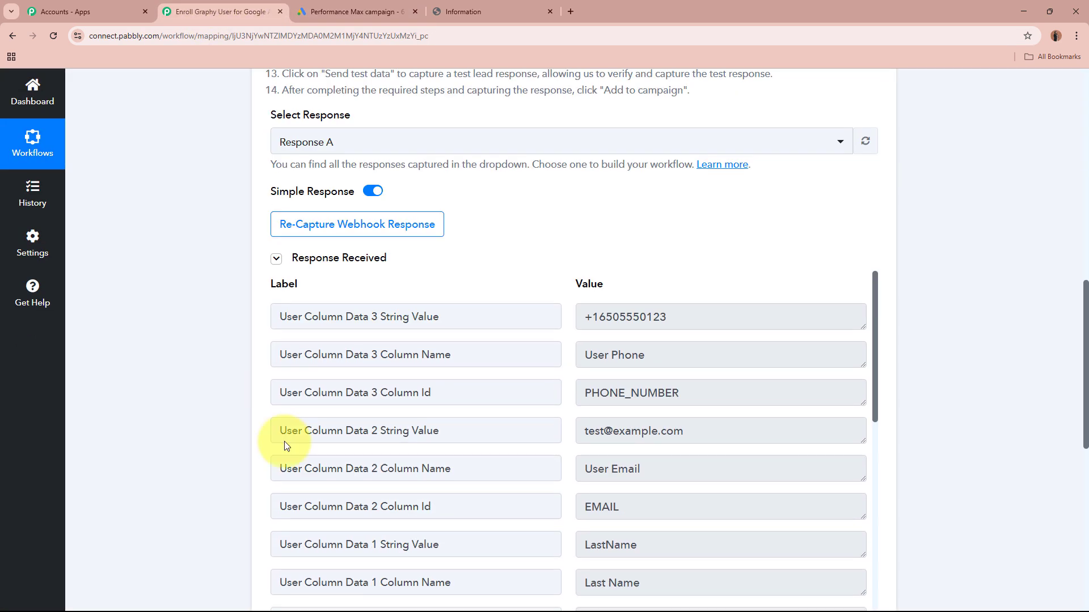
scroll(200, 340, "down", 1)
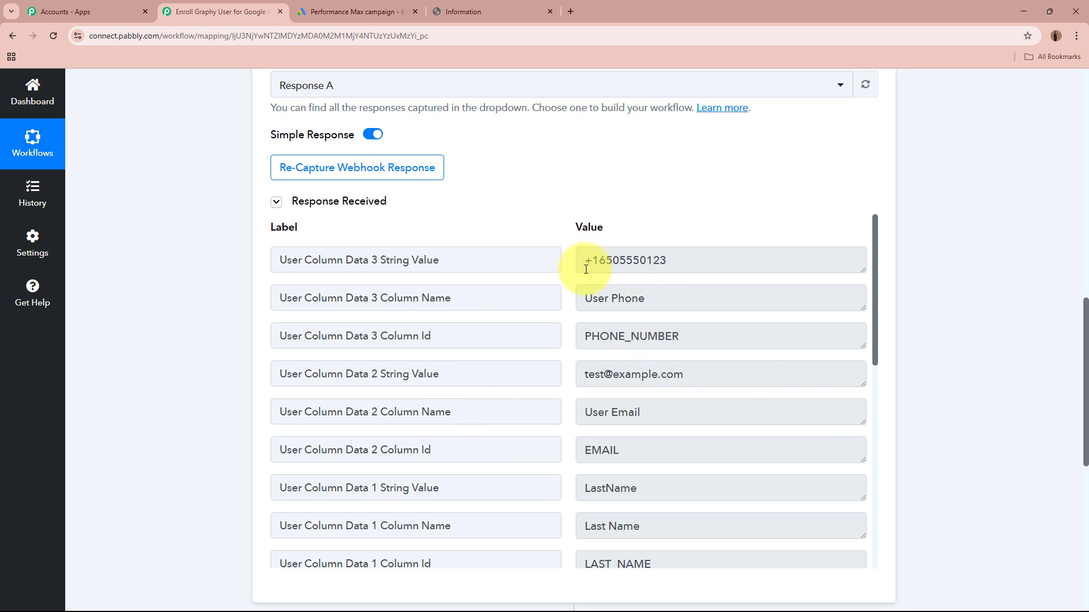
scroll(586, 269, "up", 7)
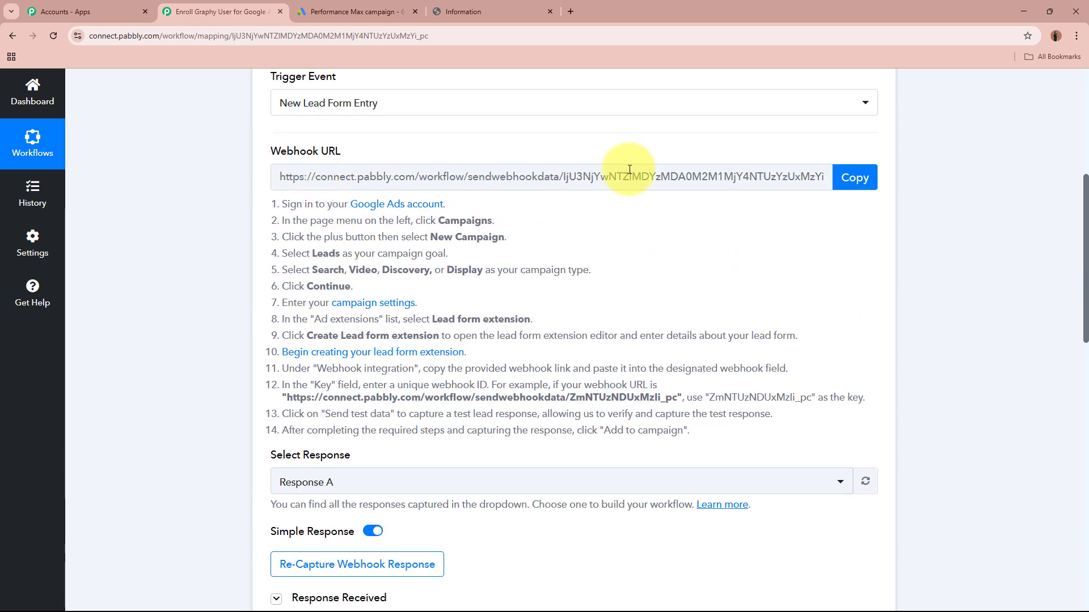
scroll(160, 435, "down", 9)
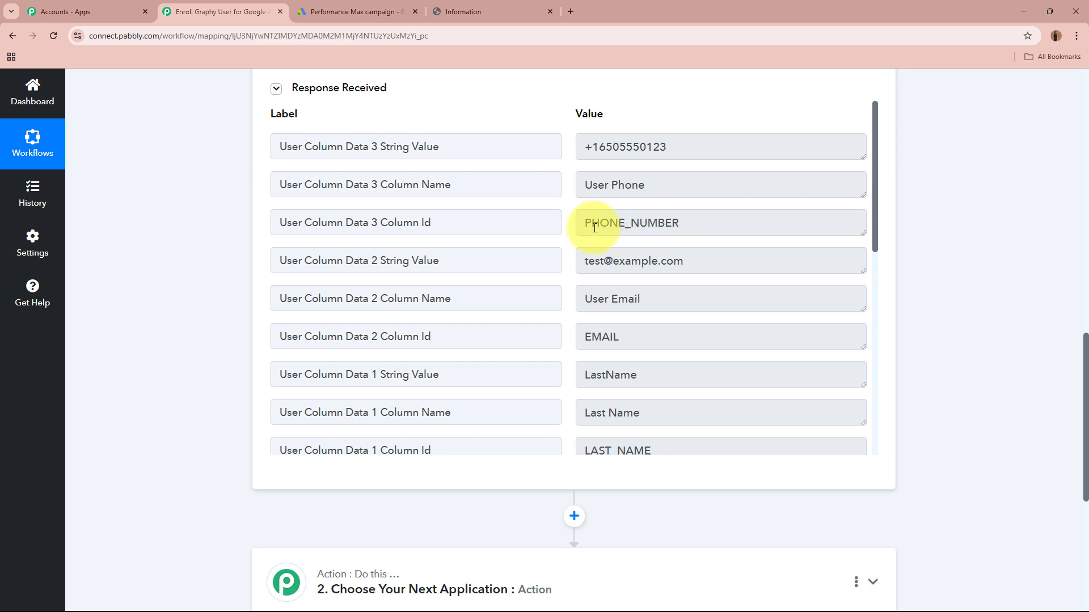
Examine the phone number, email, last name and first name values in the captured lead response
left_click_drag(581, 223, 703, 222)
left_click_drag(579, 147, 692, 146)
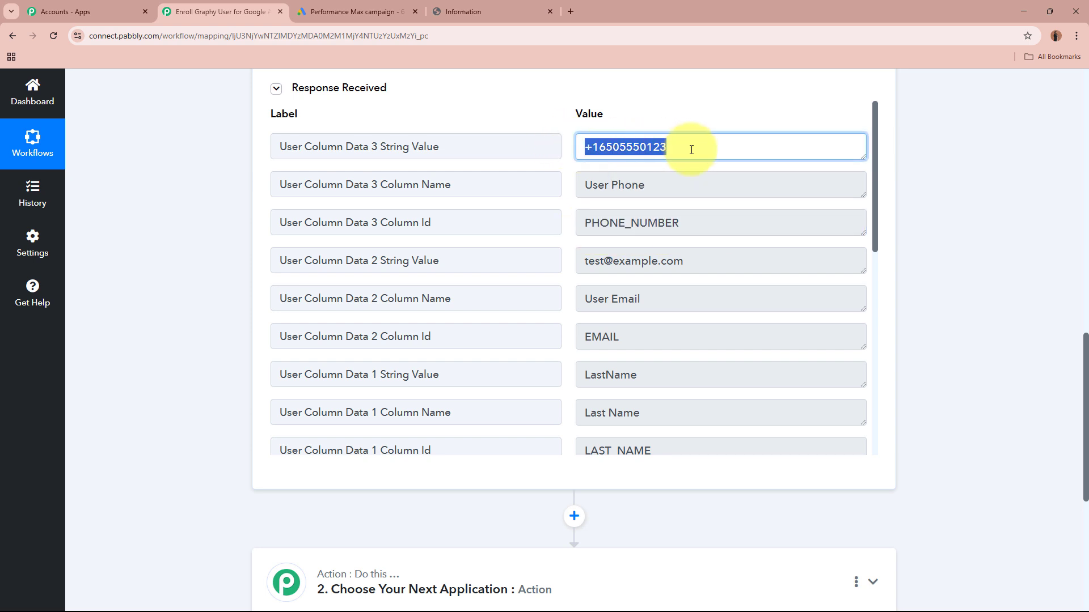
left_click_drag(584, 336, 621, 337)
left_click_drag(587, 271, 710, 260)
scroll(709, 260, "down", 3)
left_click_drag(587, 290, 666, 281)
left_click_drag(585, 207, 646, 206)
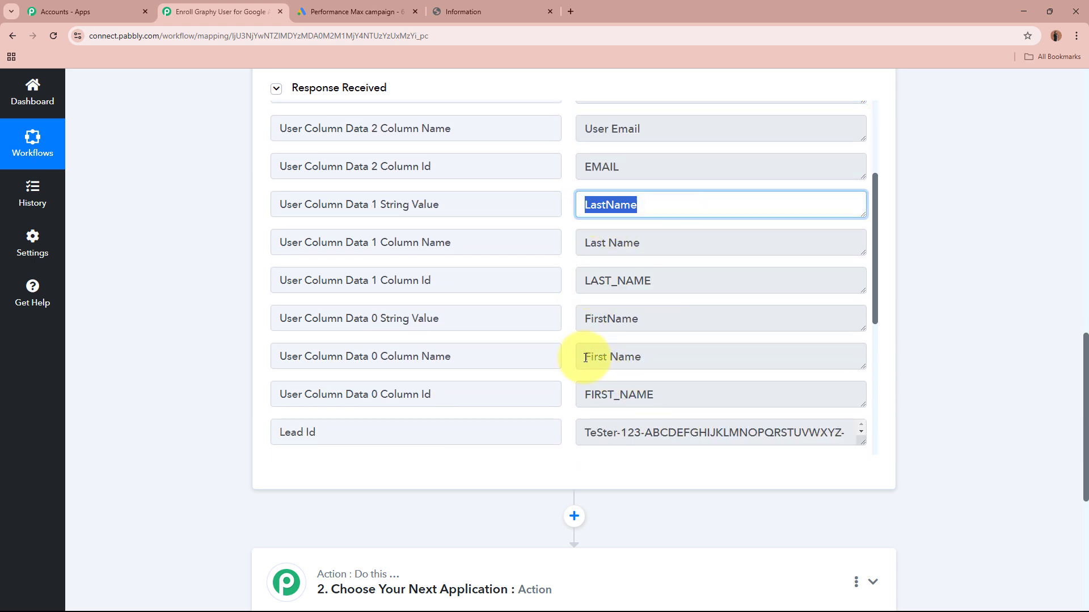
left_click_drag(581, 395, 661, 394)
left_click_drag(582, 317, 732, 319)
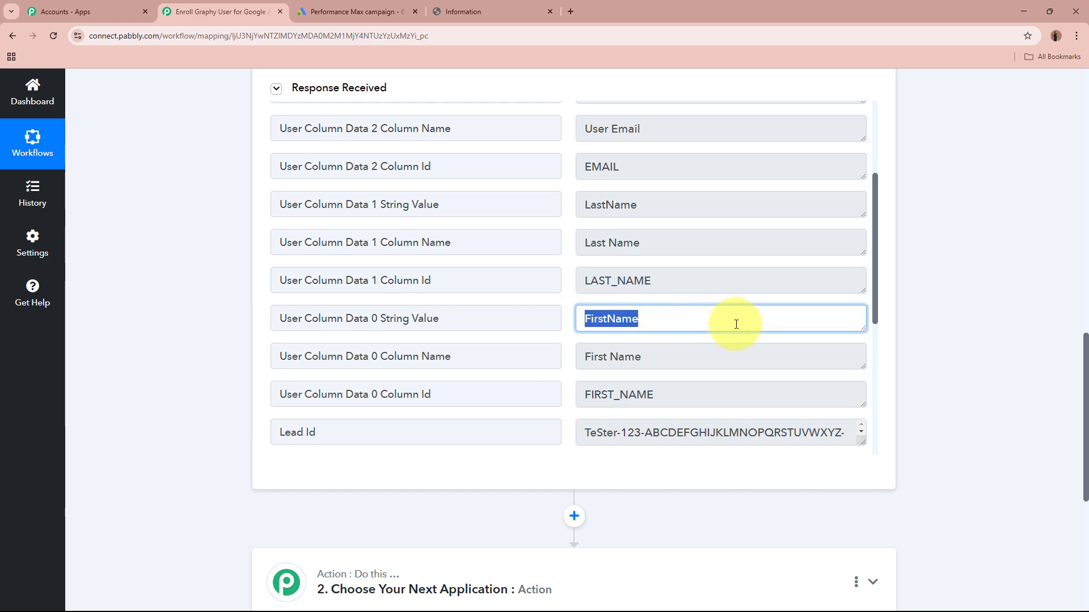
scroll(735, 317, "down", 3)
scroll(735, 318, "up", 3)
scroll(736, 324, "up", 3)
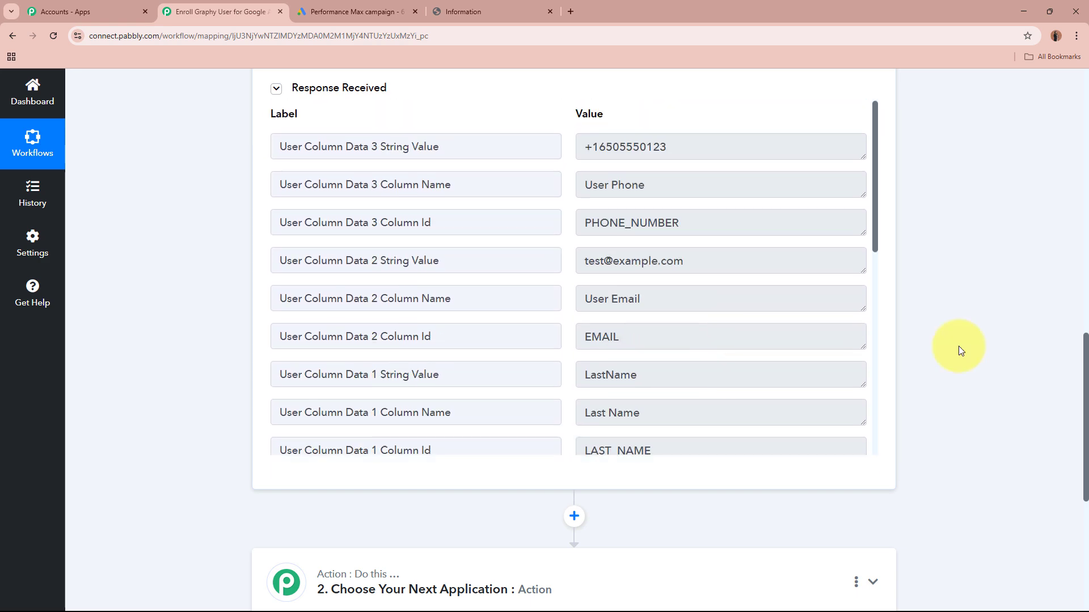
Collapse the Google Ads trigger step, check the lead form's webhook settings in Google Ads and return to the workflow
scroll(980, 306, "up", 12)
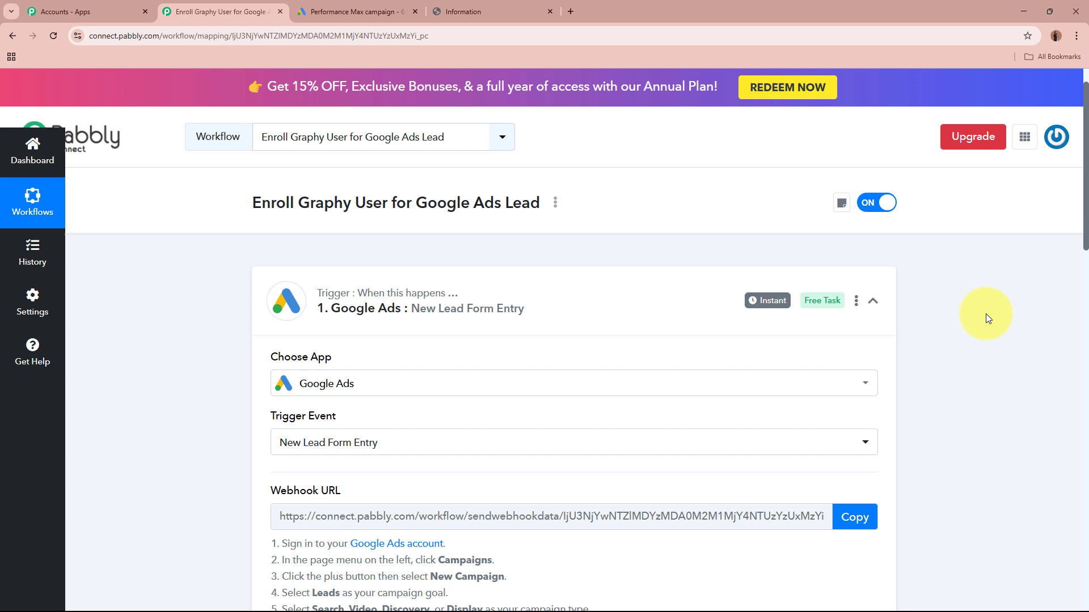
left_click(705, 318)
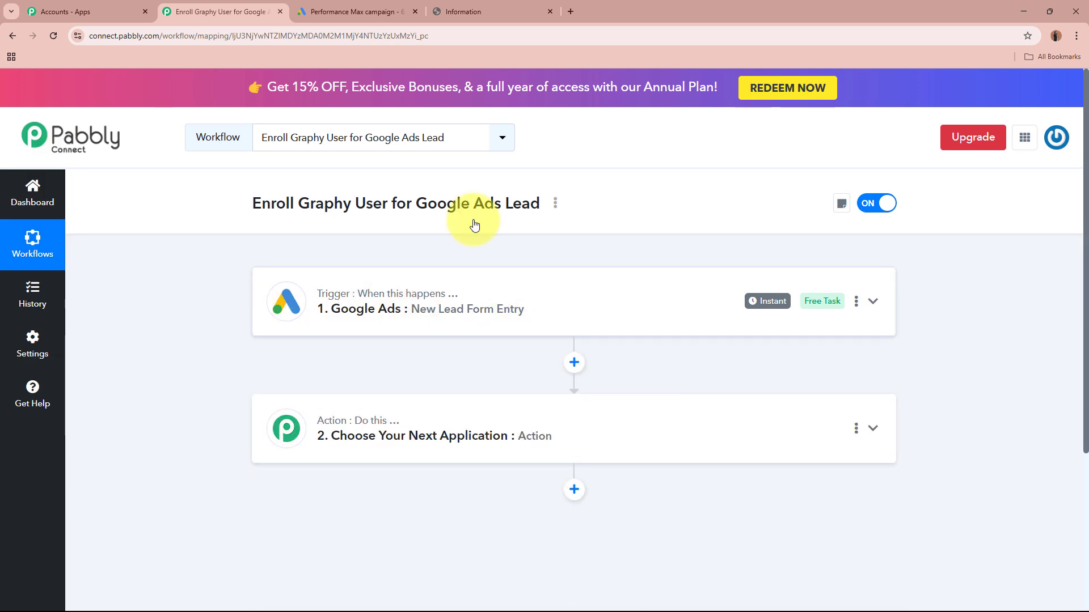
left_click(357, 11)
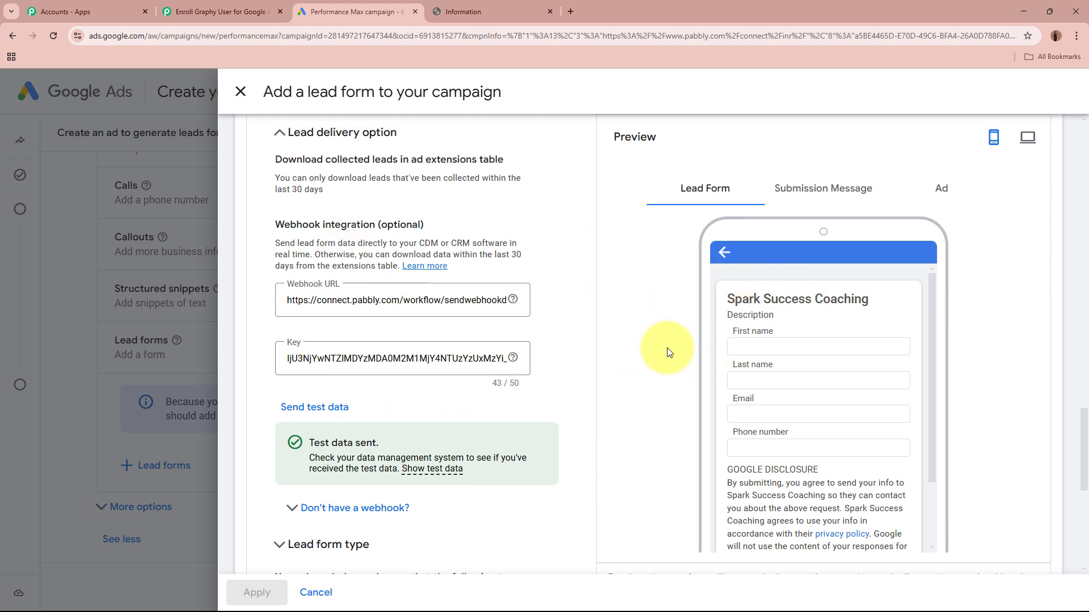
left_click(230, 12)
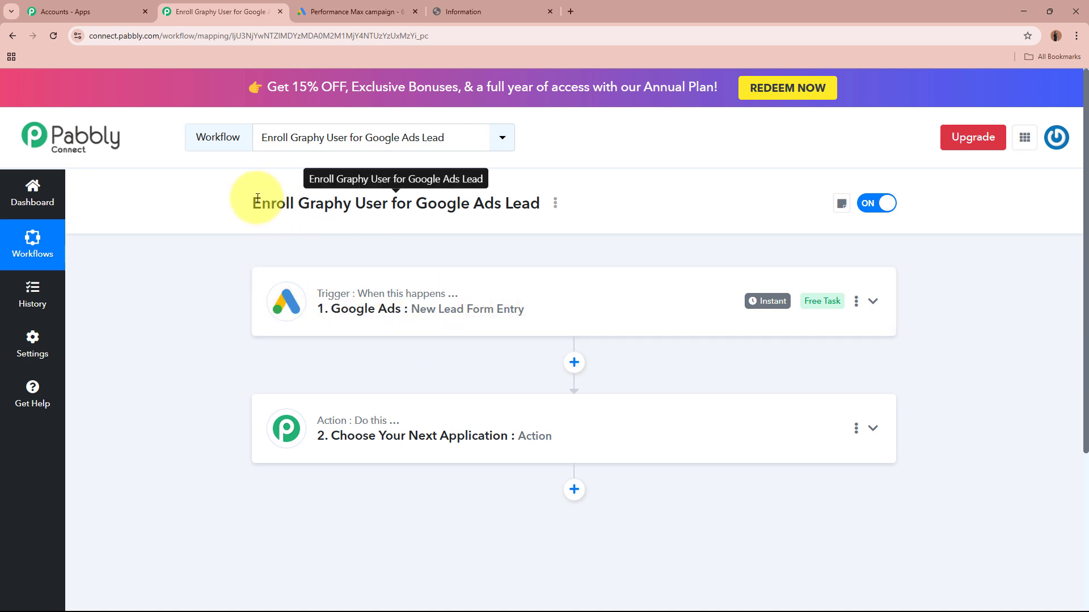
Open the workflow's action step, search its apps for Grap and choose Graphy
left_click_drag(255, 203, 389, 202)
left_click(196, 329)
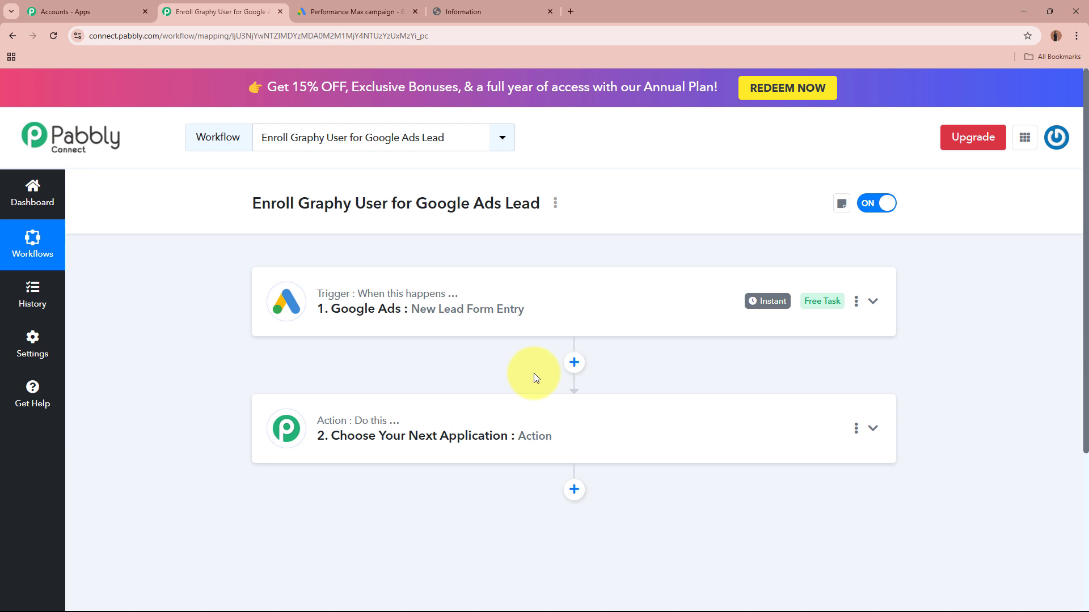
left_click(705, 416)
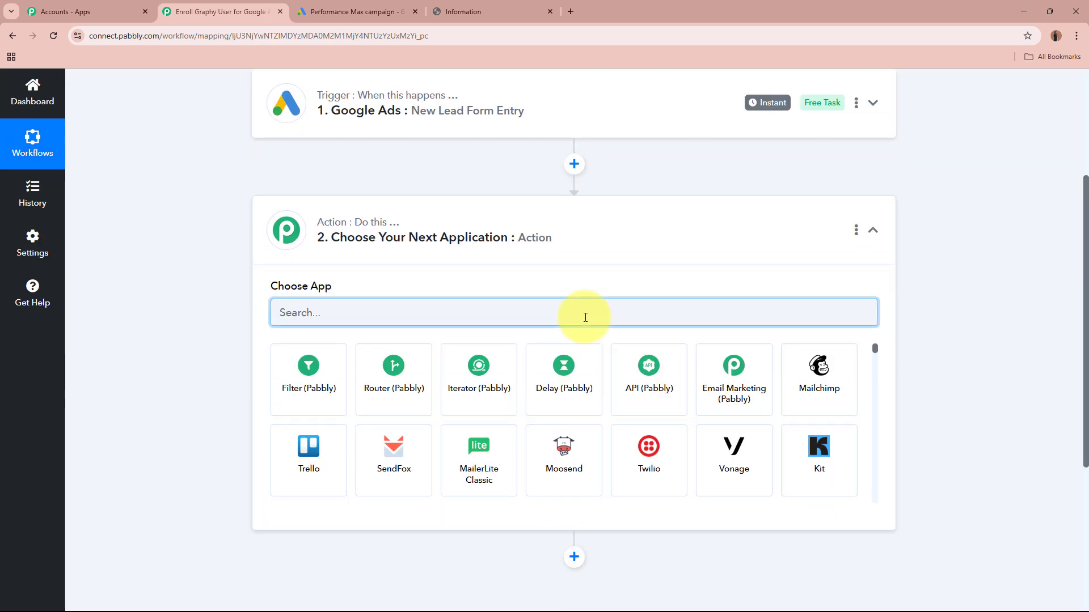
type("Grap")
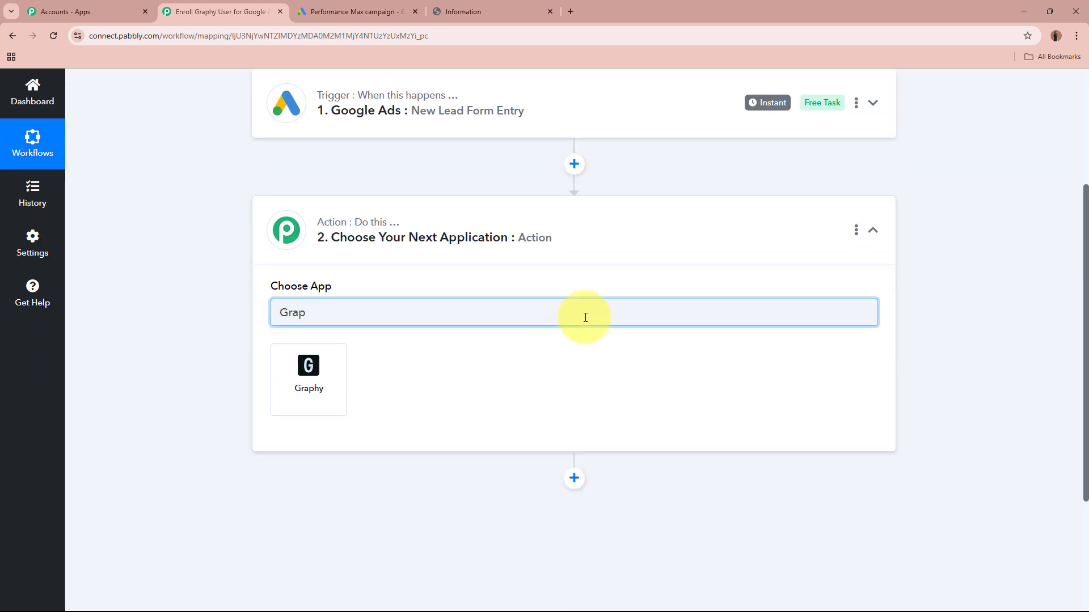
left_click(302, 374)
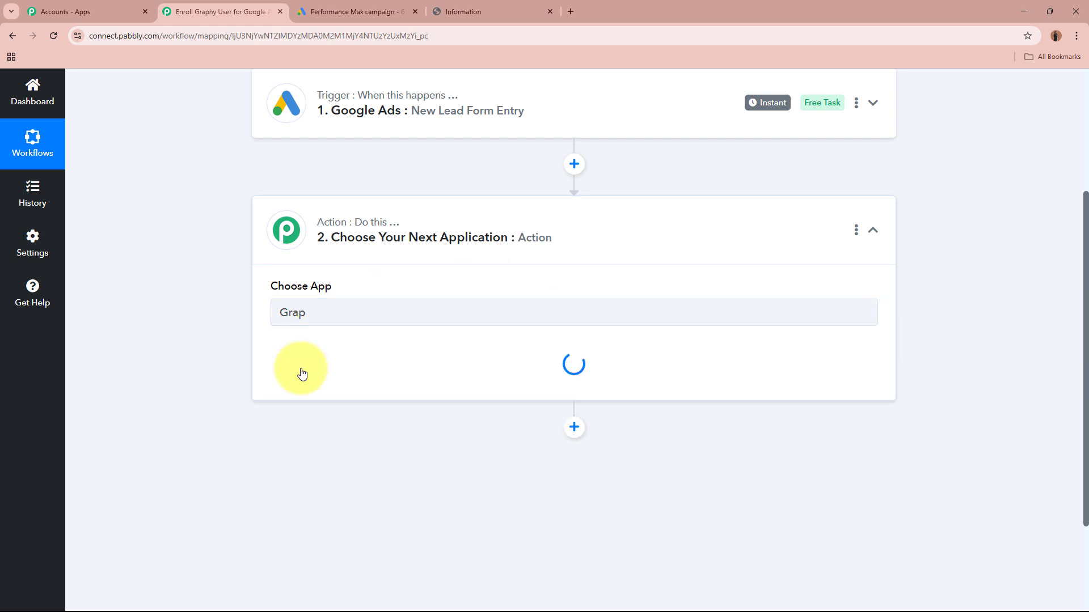
Check the course page in Graphy, return to the workflow and set the action event to Create Learners
left_click(479, 12)
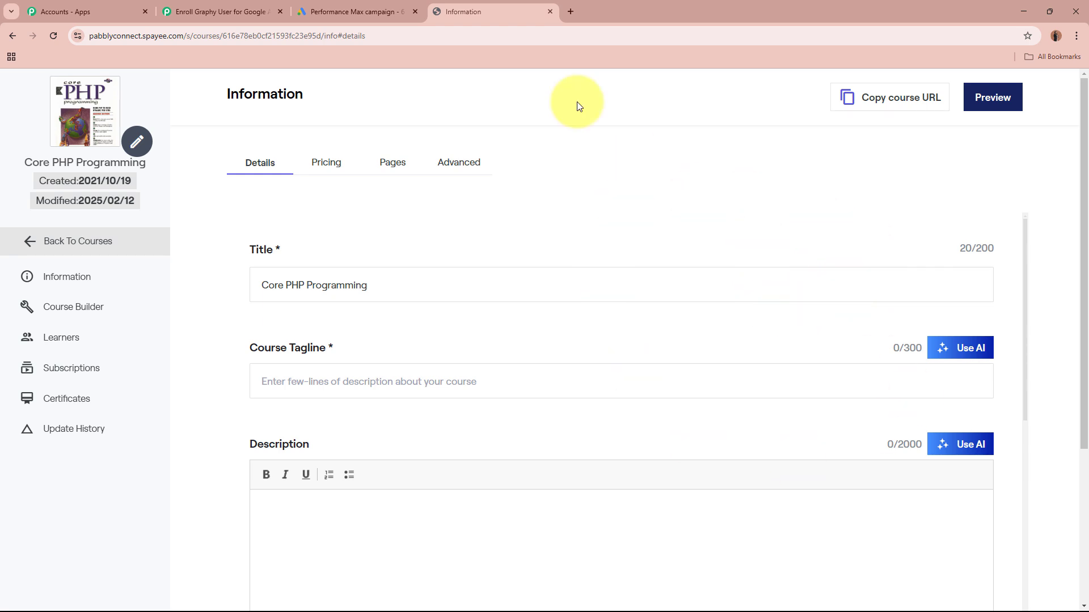
left_click(249, 12)
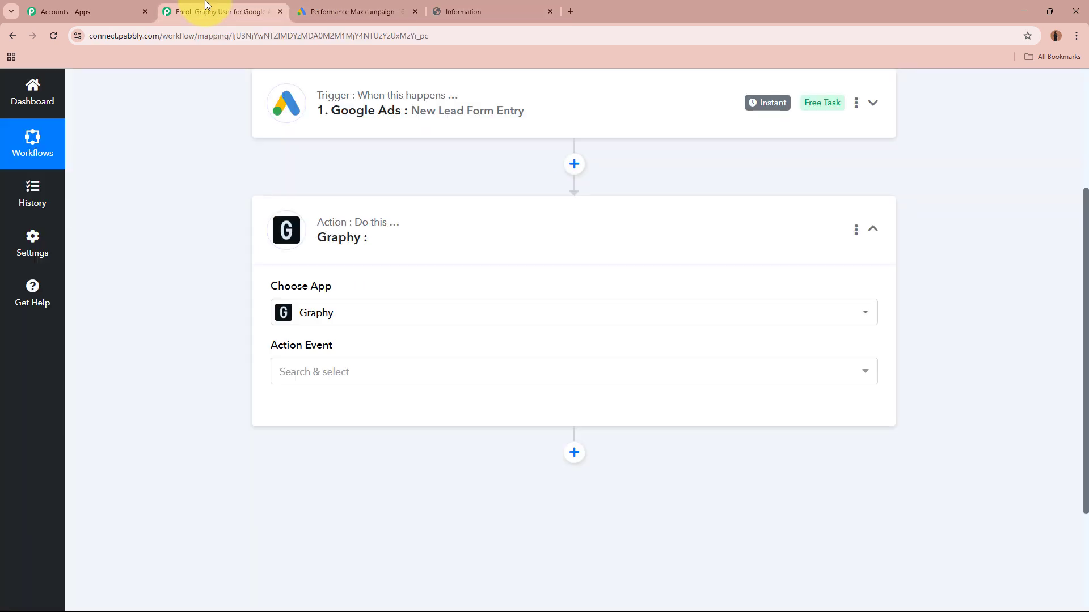
left_click(315, 372)
left_click(428, 455)
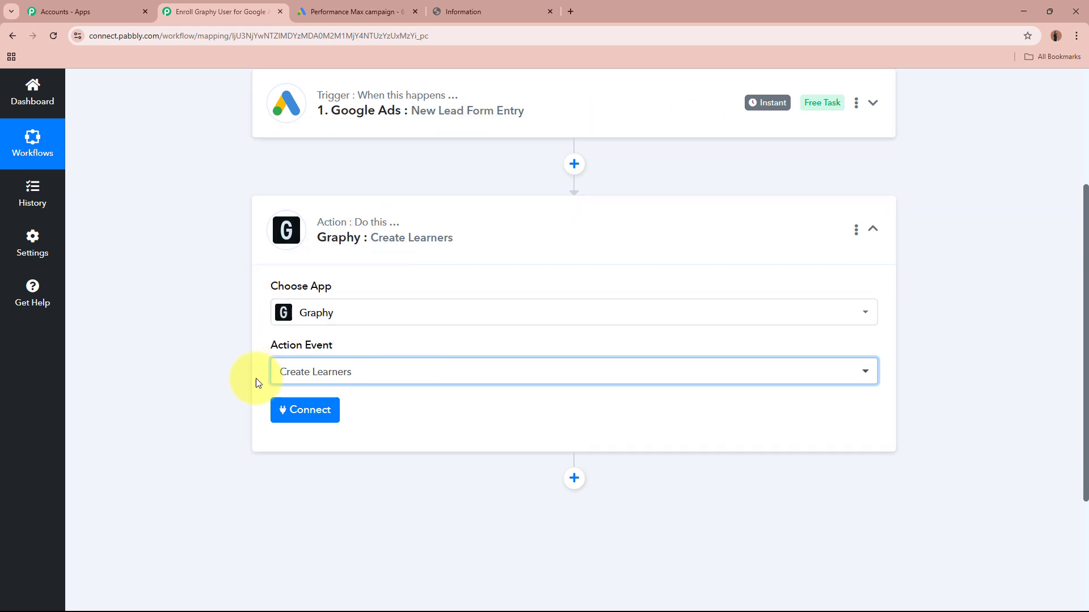
Start adding a new Graphy connection for the action and review its API key and Merchant Id requirements
left_click(289, 409)
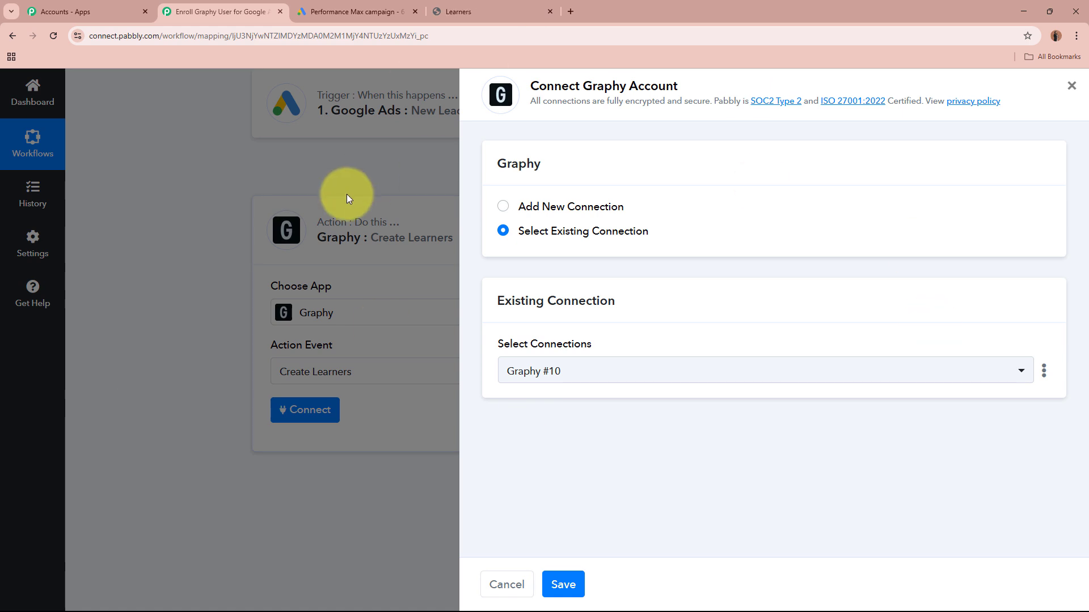
left_click(499, 208)
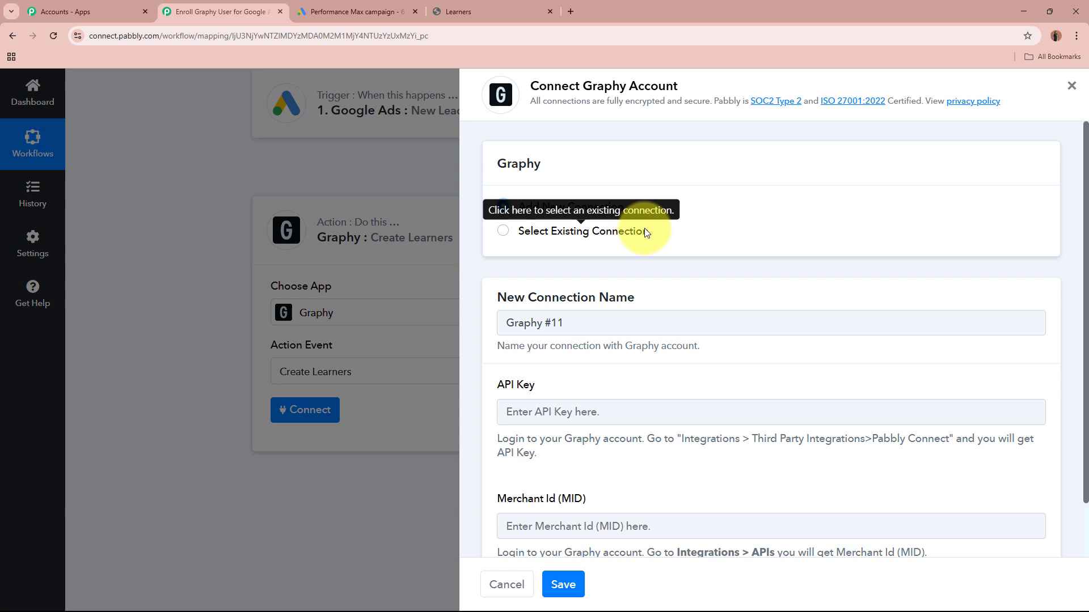
scroll(644, 228, "down", 1)
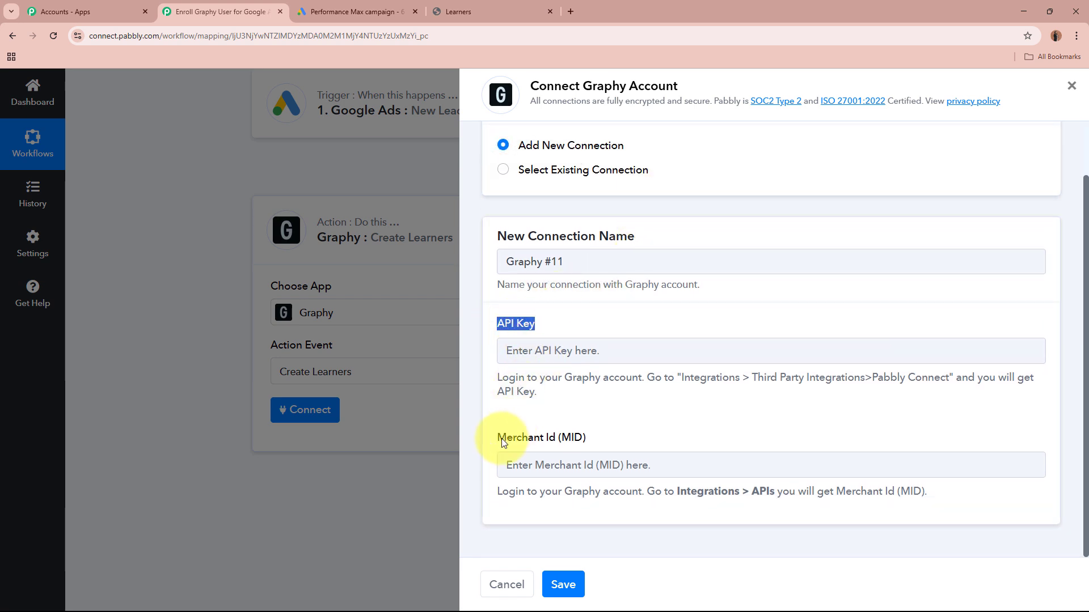
left_click_drag(497, 437, 599, 440)
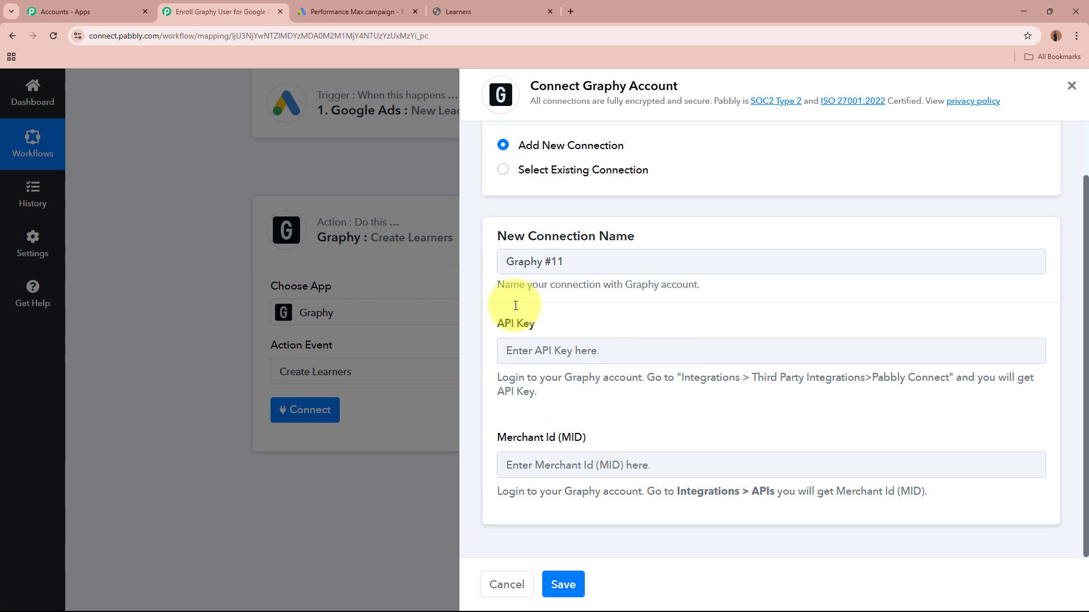
left_click_drag(496, 378, 558, 394)
left_click(536, 333)
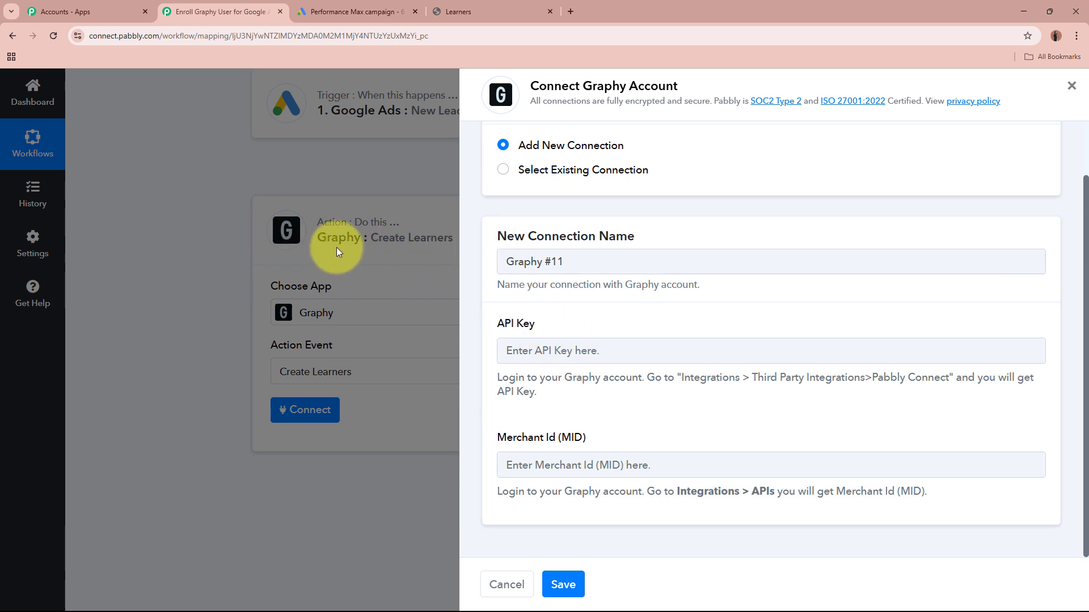
Copy the Pabbly Connect API key from Graphy's third-party integrations and paste it into the new connection's API Key field
left_click(555, 8)
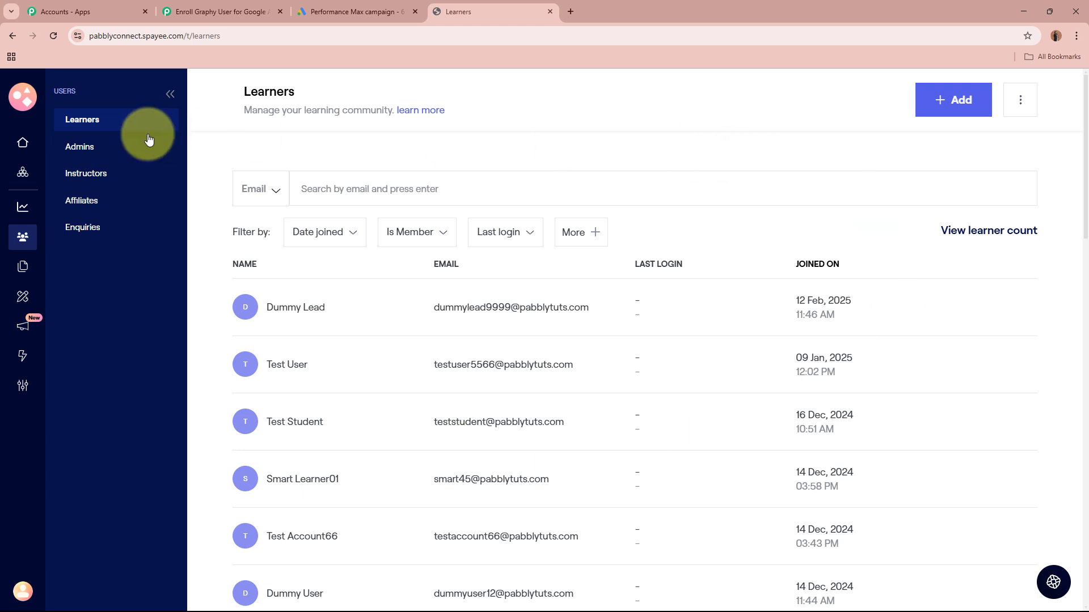
left_click(23, 362)
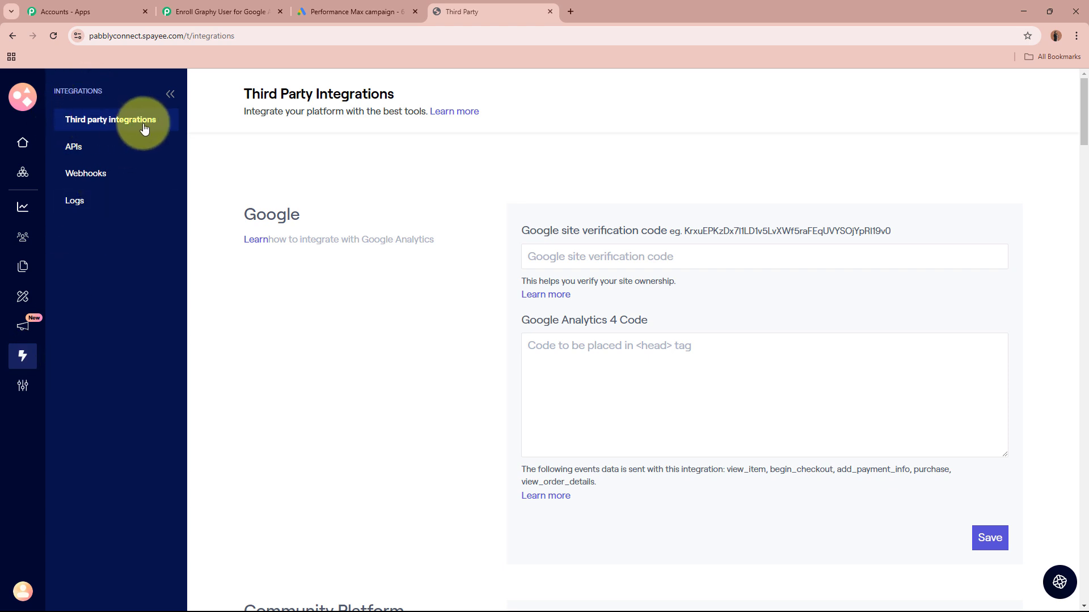
scroll(414, 408, "down", 14)
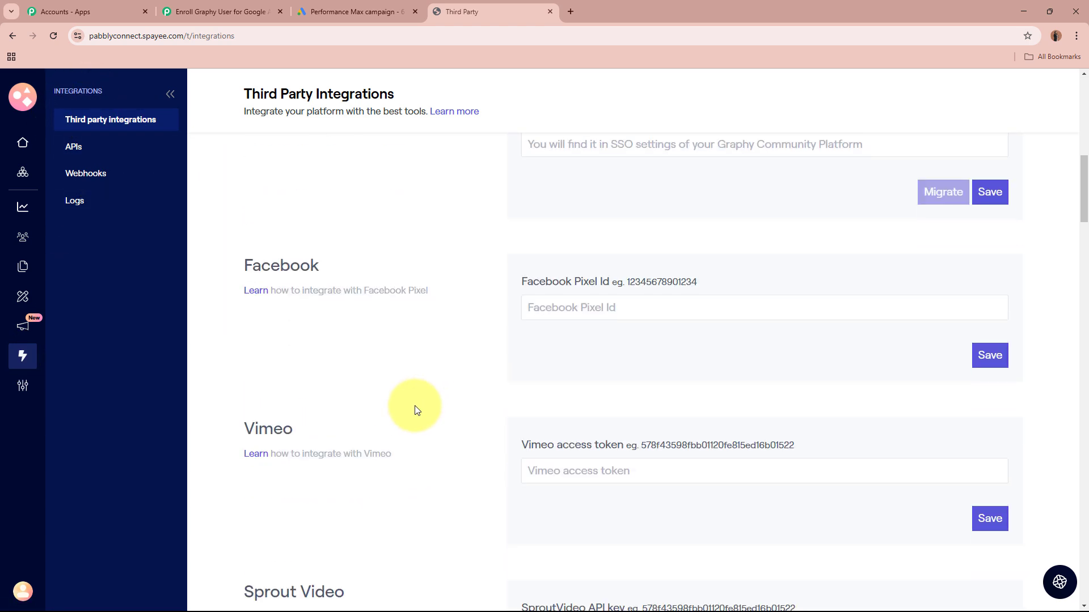
scroll(415, 409, "down", 7)
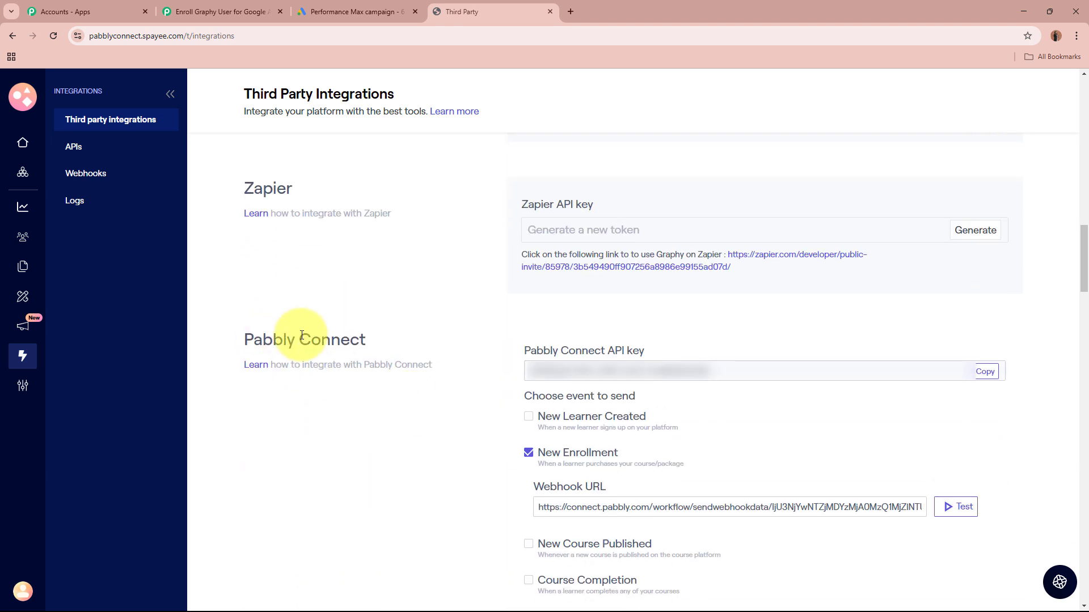
left_click(986, 372)
left_click(232, 12)
left_click(635, 340)
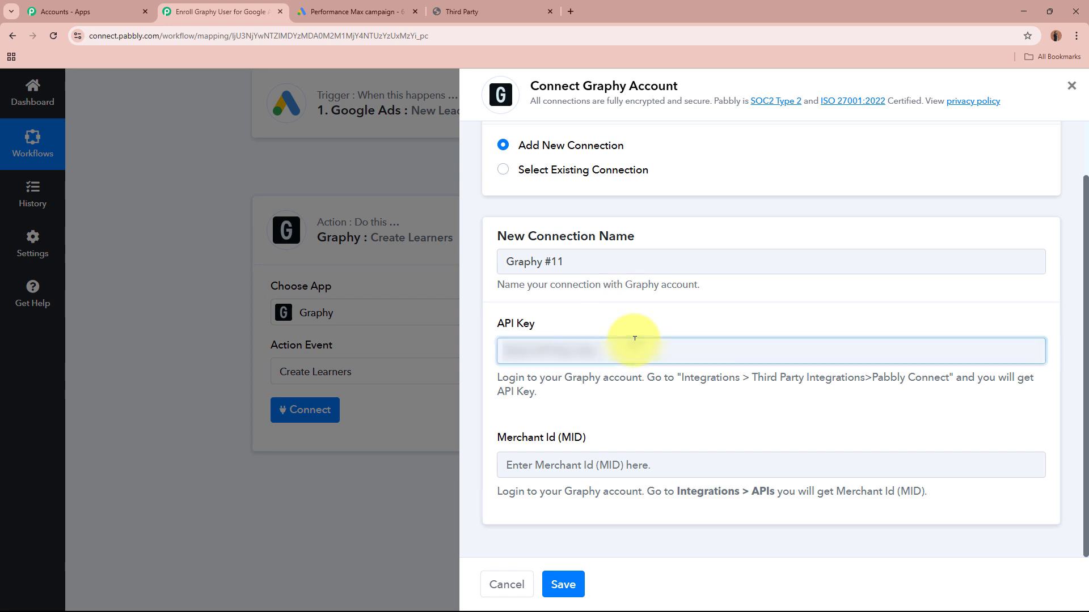
key("ctrl+v")
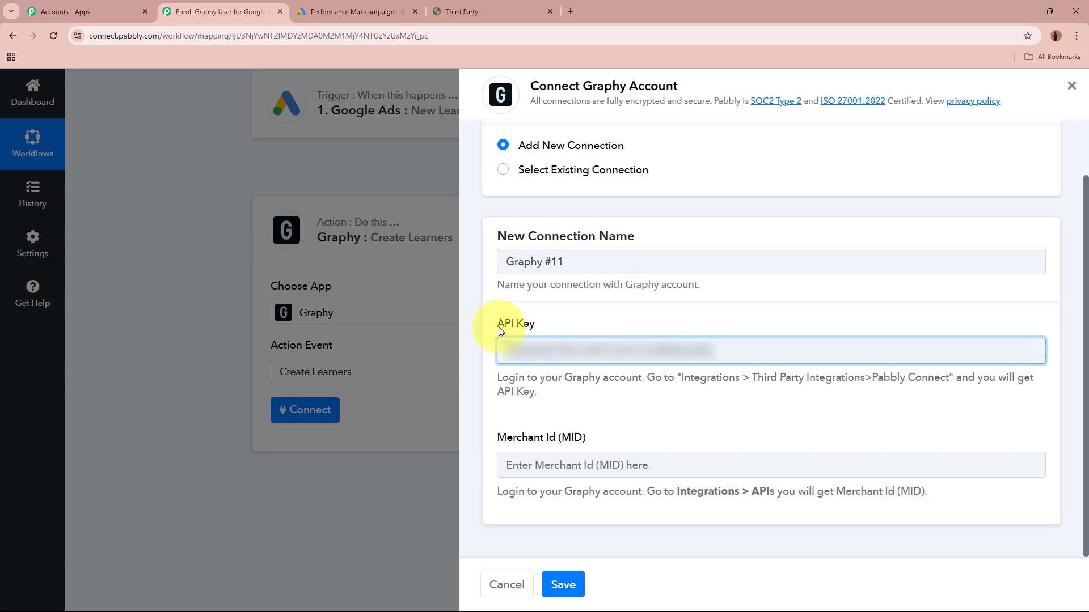
Copy the merchant ID from Graphy's APIs page into the new connection's Merchant Id field and save the connection
left_click_drag(499, 435, 619, 428)
left_click(606, 415)
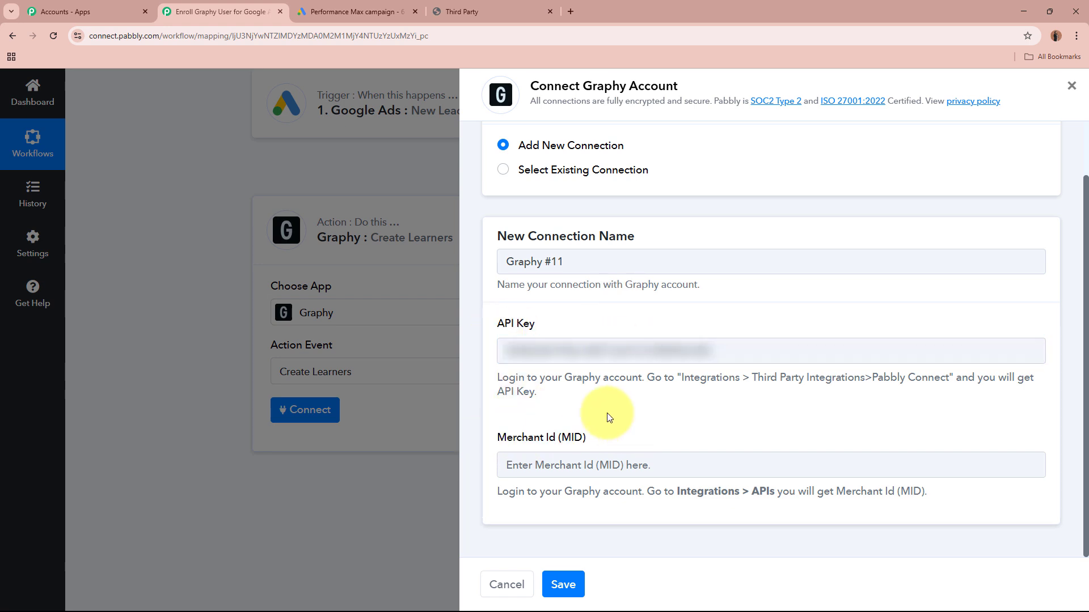
left_click(448, 6)
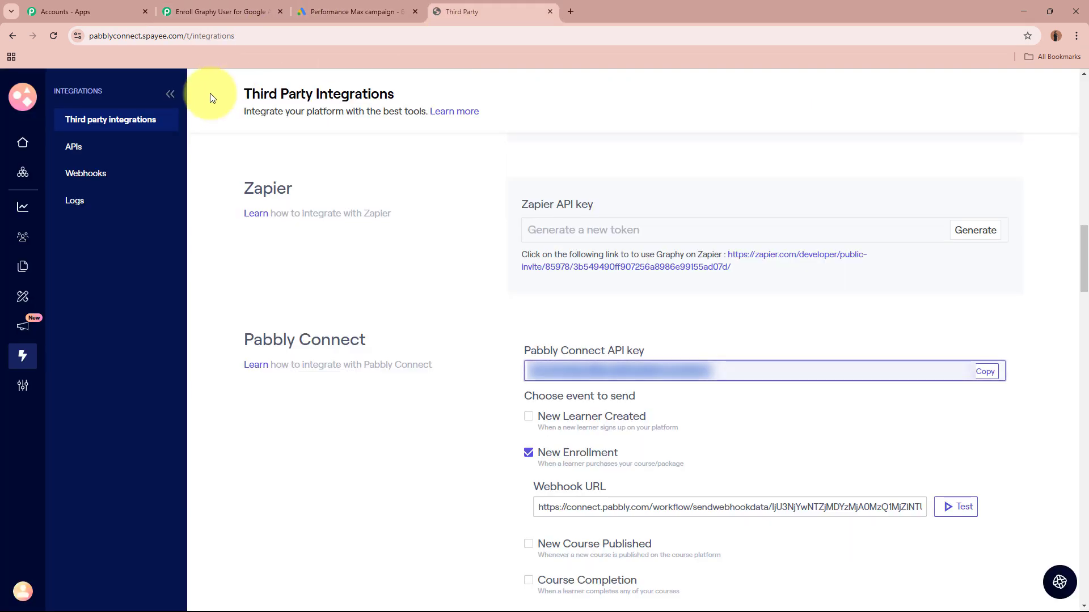
left_click(81, 152)
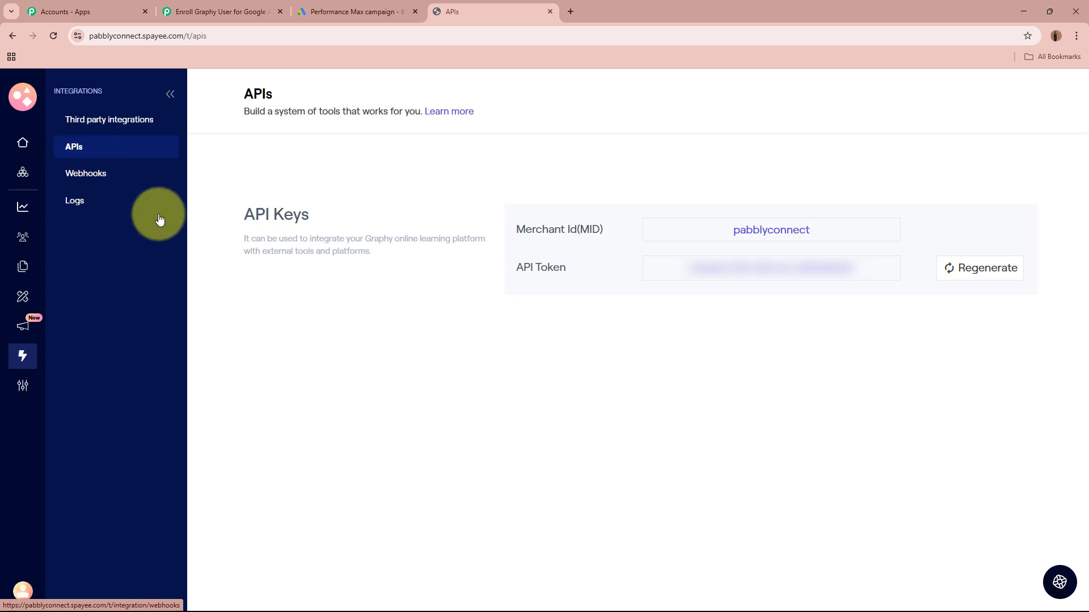
double_click(759, 229)
right_click(758, 232)
left_click(817, 241)
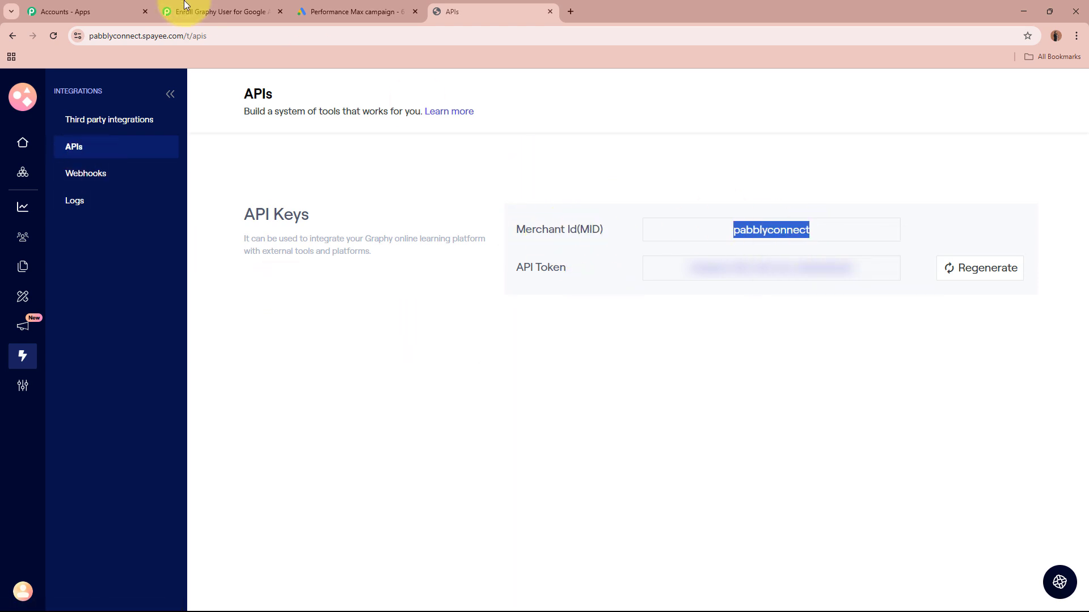
left_click(210, 12)
left_click(562, 464)
right_click(563, 463)
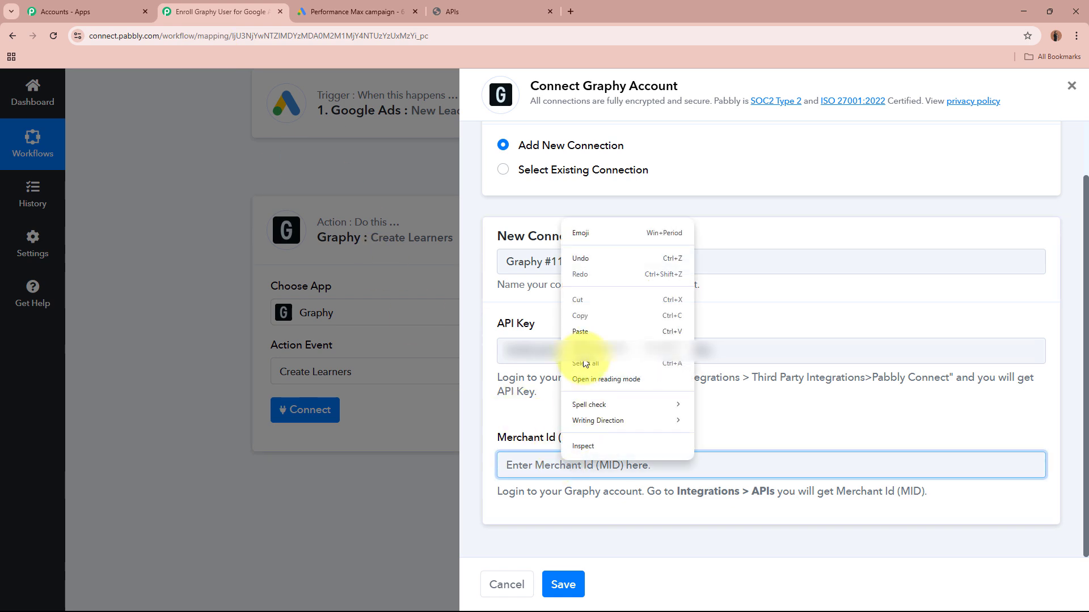
left_click(599, 331)
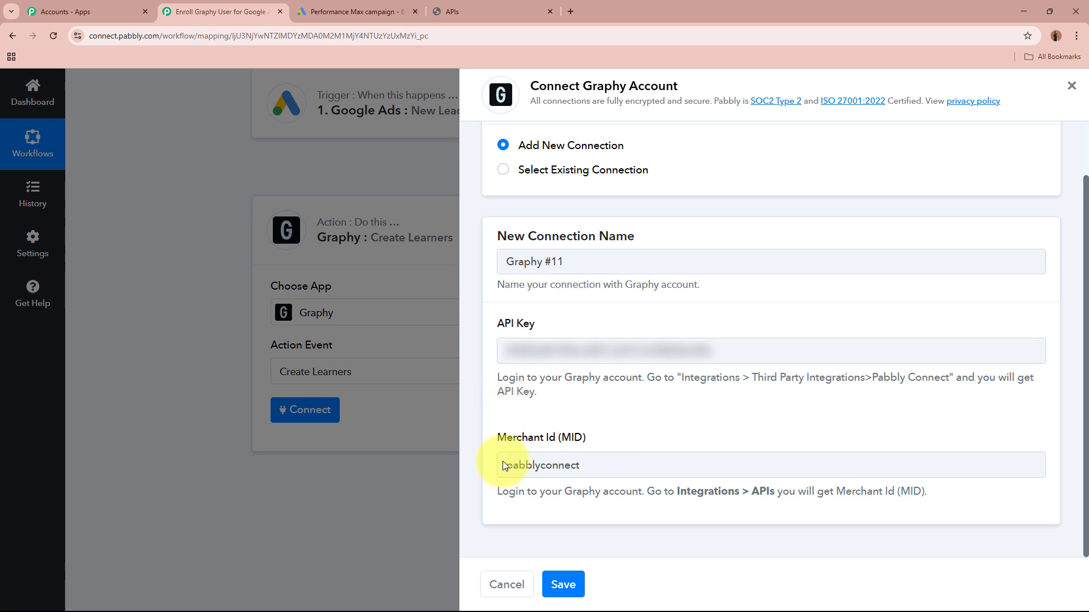
left_click(581, 592)
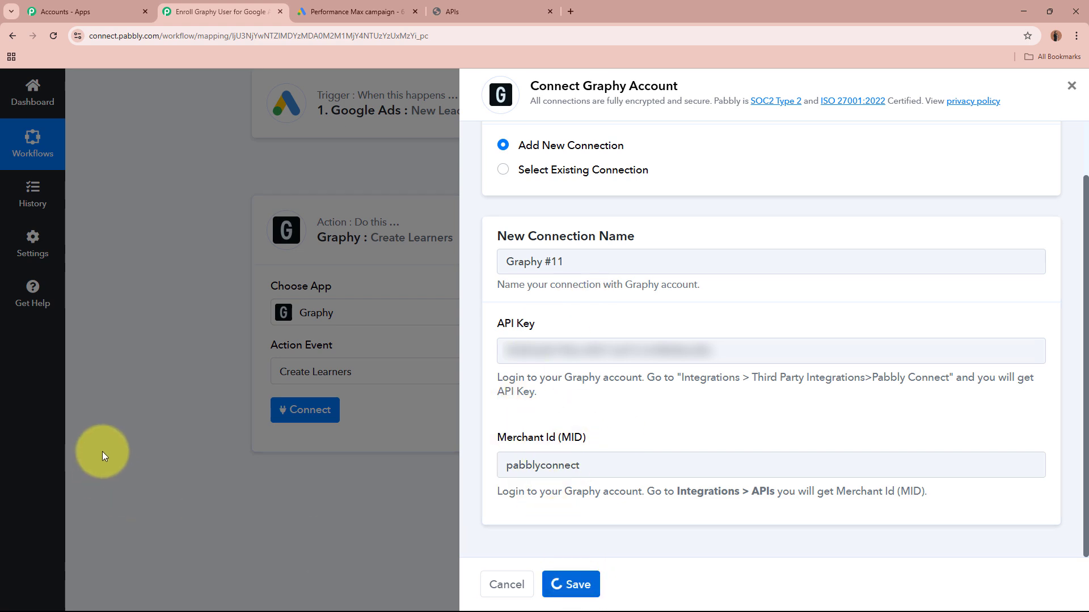
Examine the Email, Name, Mobile and Password fields of the Create Learners action
scroll(343, 429, "down", 2)
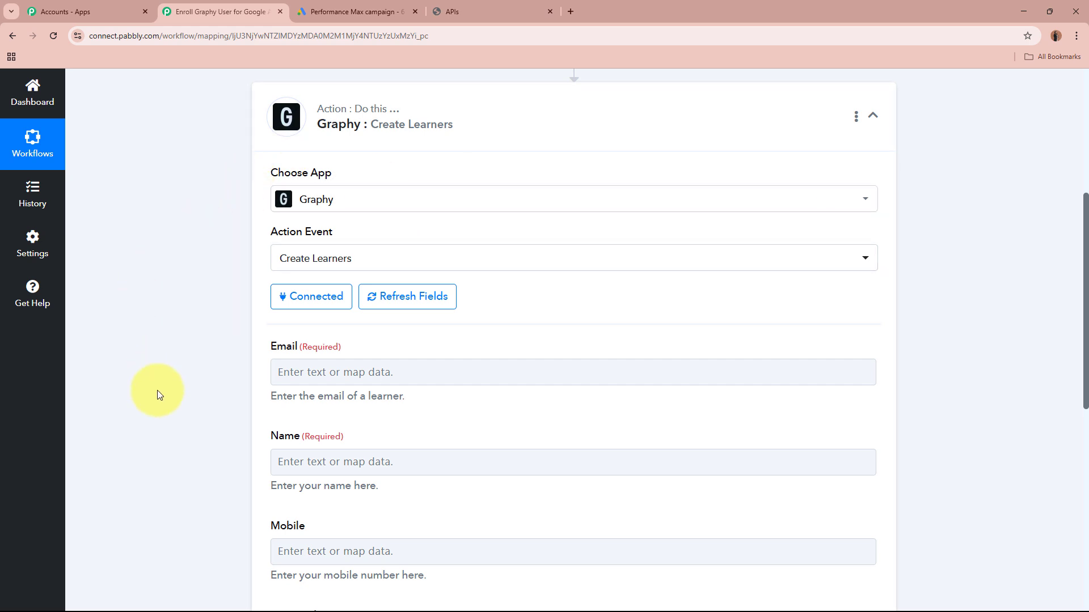
scroll(158, 390, "down", 3)
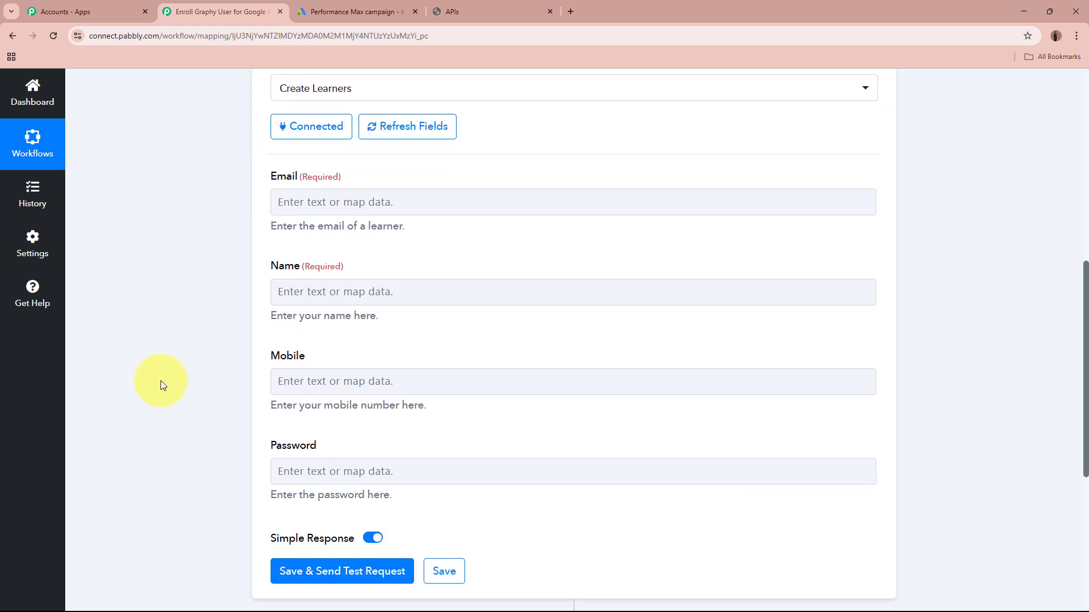
left_click_drag(268, 177, 438, 182)
left_click_drag(268, 267, 391, 269)
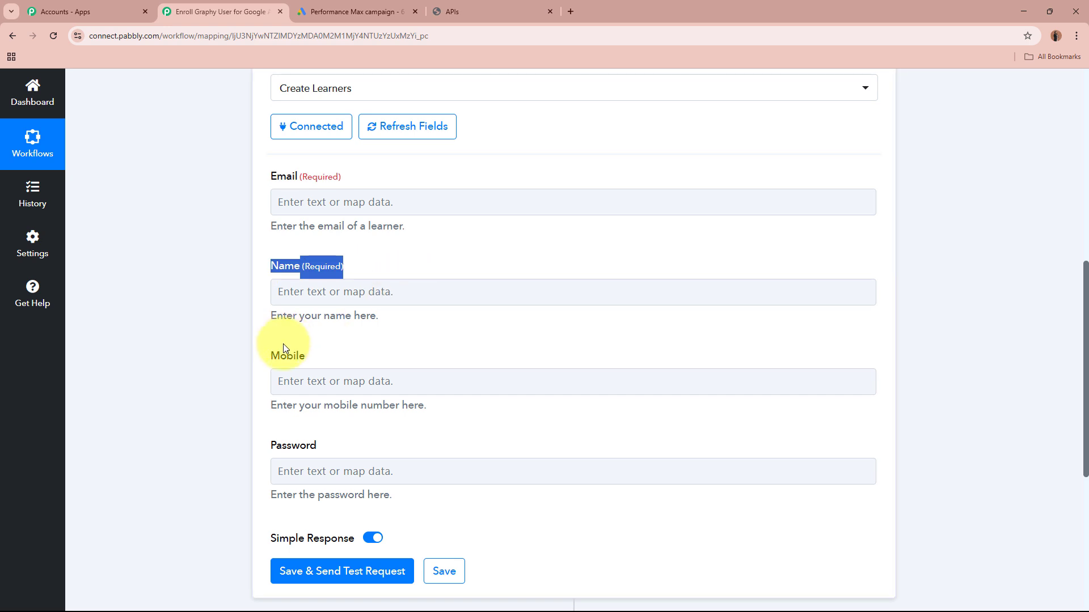
left_click_drag(267, 356, 309, 356)
left_click_drag(269, 446, 317, 447)
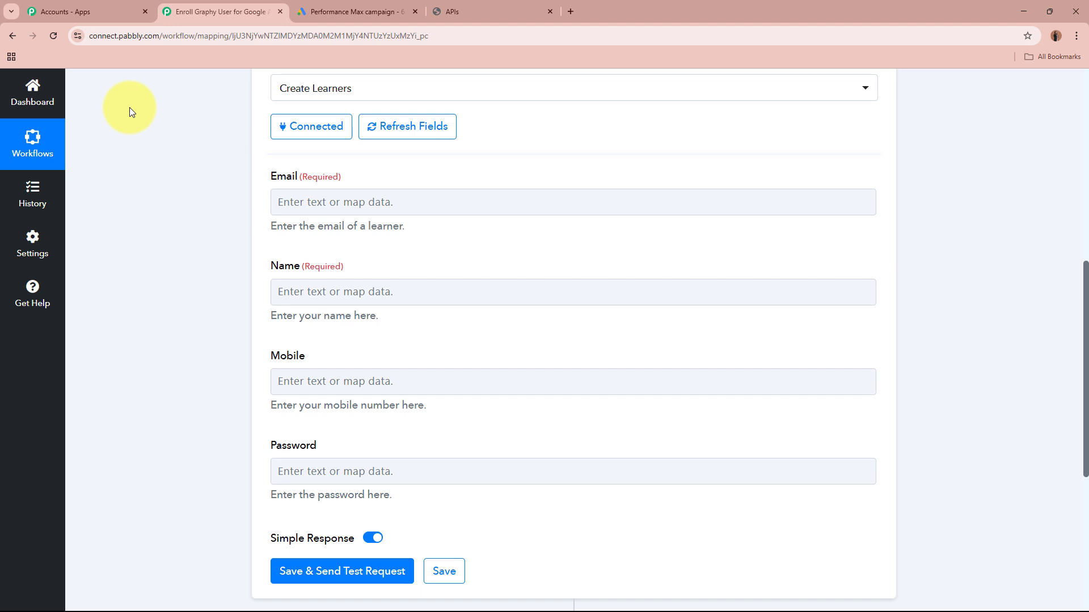
Review the Google Ads trigger data that can be mapped into the learner's Email field
left_click(347, 202)
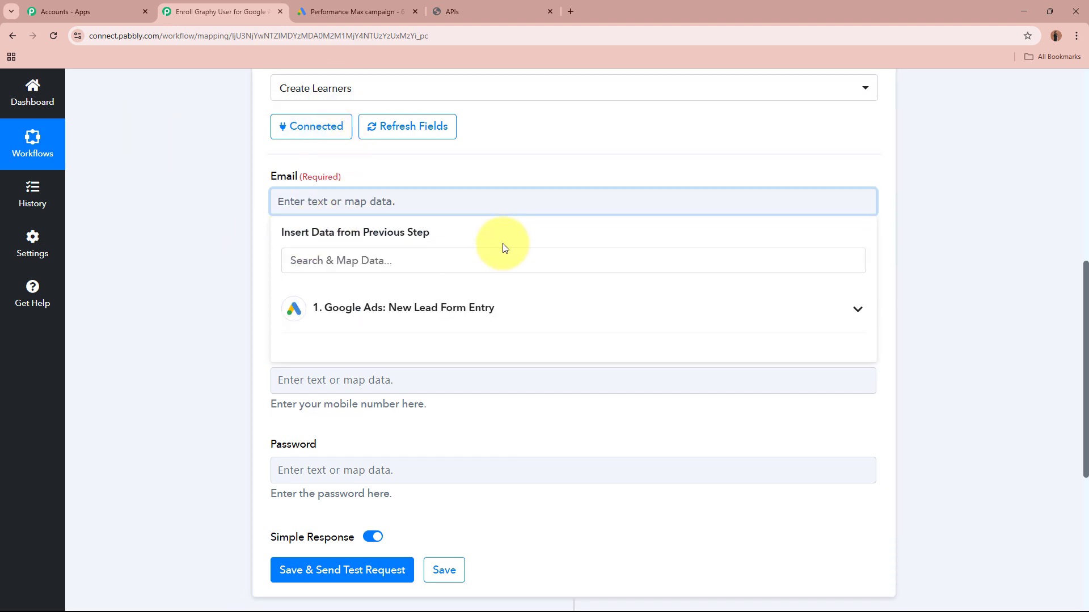
left_click(164, 237)
scroll(164, 237, "up", 4)
scroll(165, 237, "up", 3)
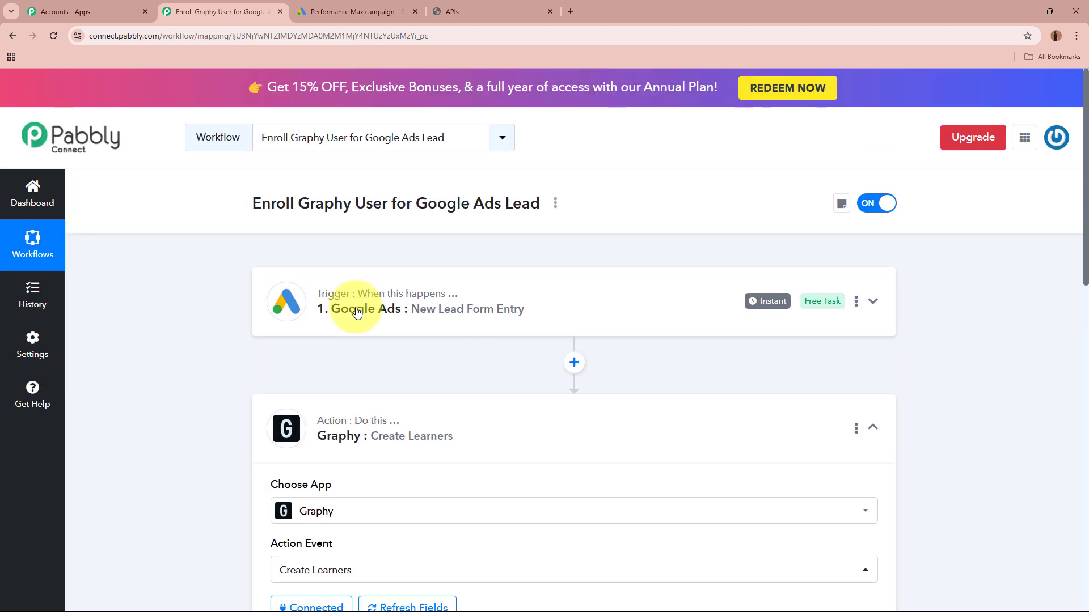
scroll(130, 323, "down", 2)
scroll(108, 308, "down", 6)
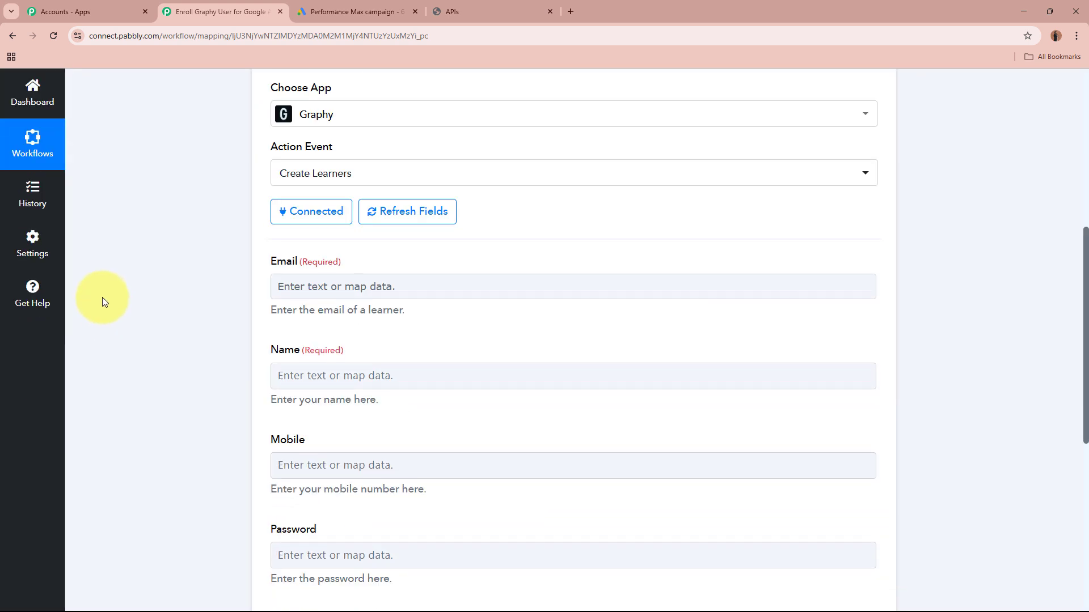
left_click(439, 177)
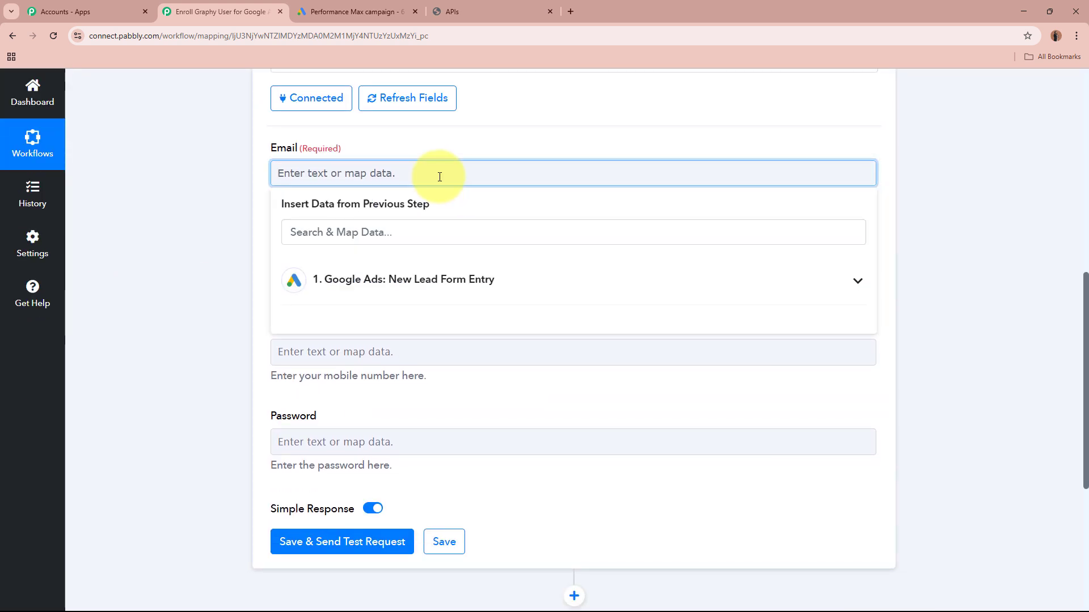
left_click(538, 293)
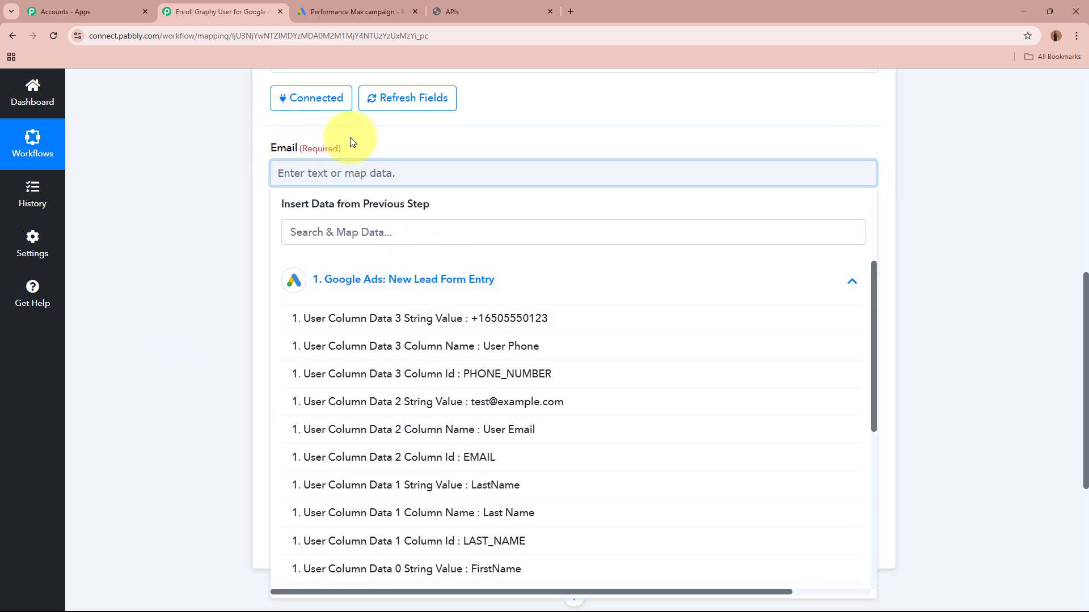
left_click_drag(257, 148, 364, 146)
left_click(206, 232)
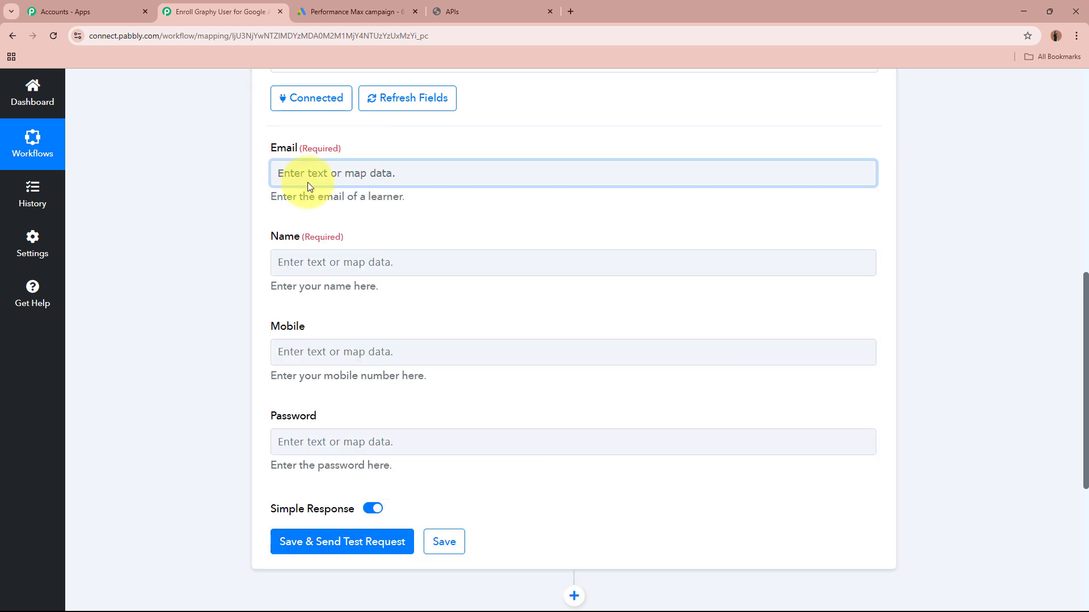
Map the lead's email, User Column Data 2 String Value, from the Google Ads trigger into the learner's Email field
left_click(307, 182)
left_click(360, 277)
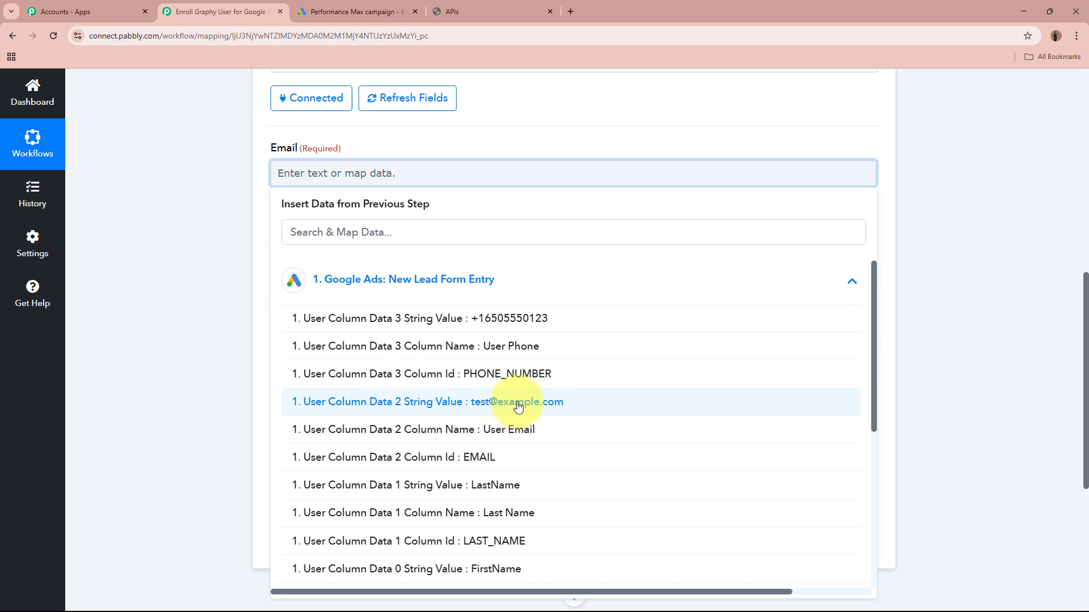
left_click(596, 404)
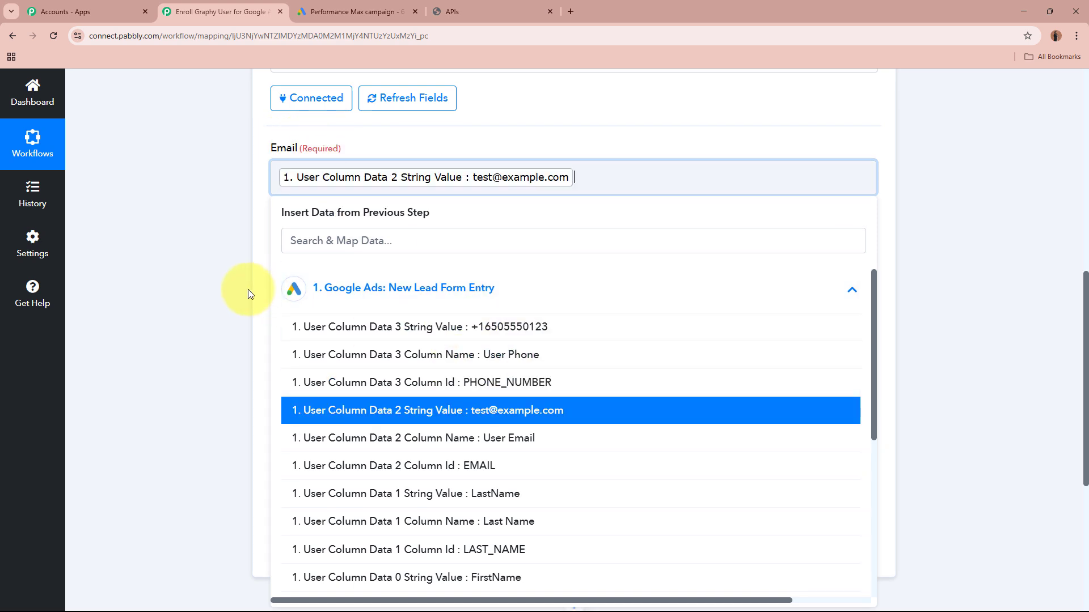
left_click(190, 277)
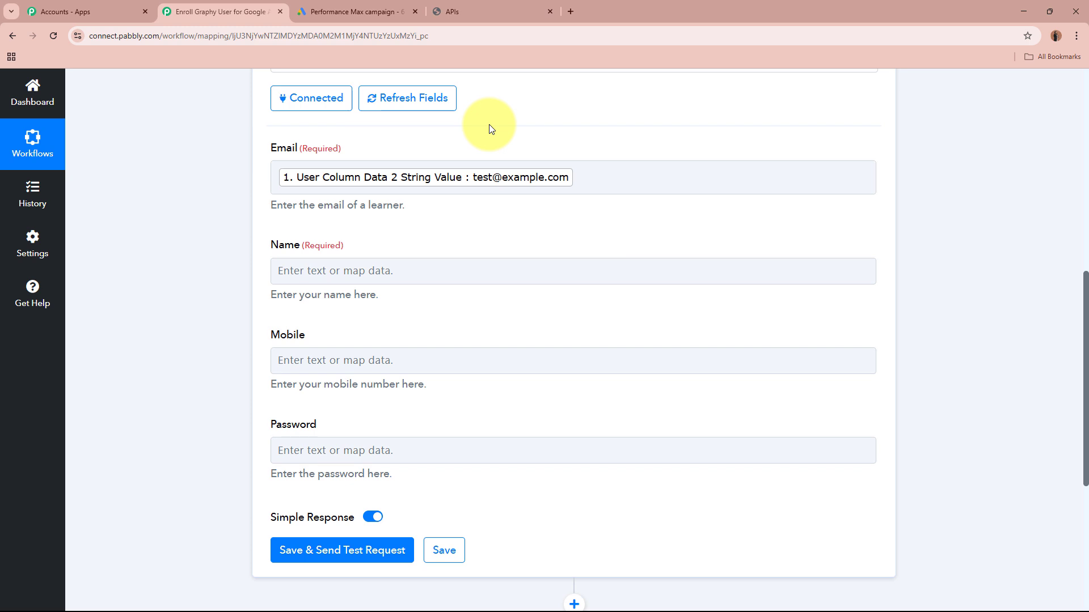
Map User Column Data 0 String Value (FirstName) and User Column Data 1 String Value (LastName) into the Name field
scroll(489, 136, "up", 8)
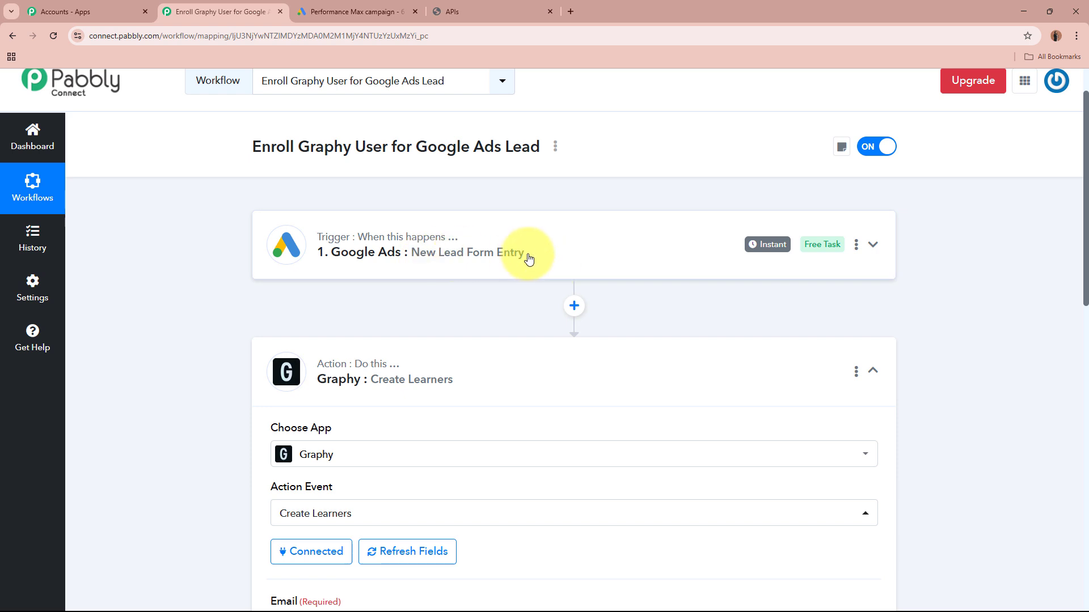
scroll(528, 258, "down", 7)
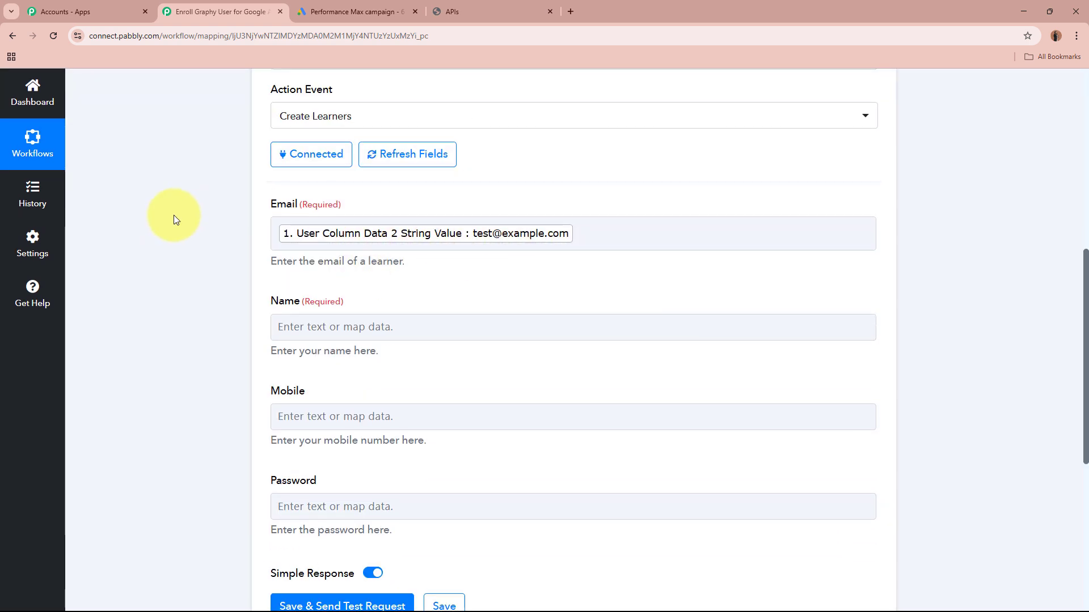
scroll(494, 295, "down", 1)
left_click(486, 270)
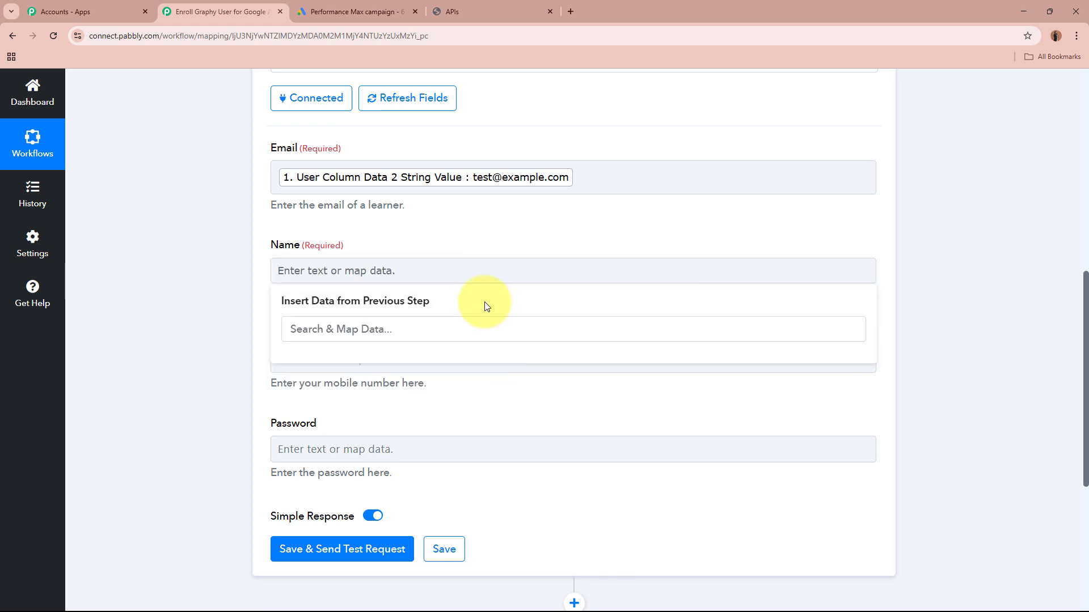
left_click(450, 389)
scroll(456, 452, "down", 3)
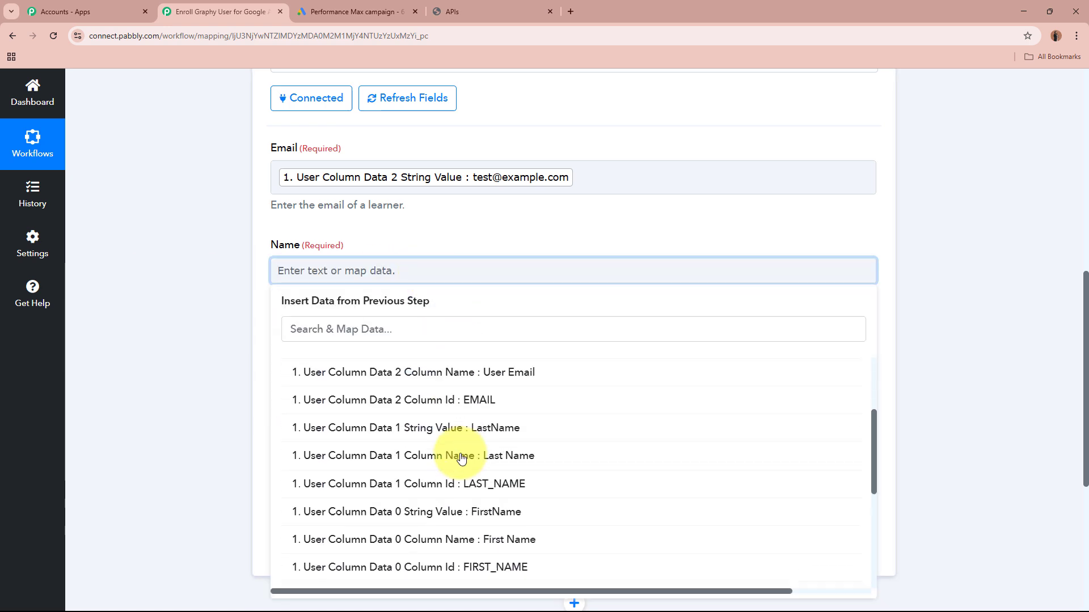
left_click(475, 497)
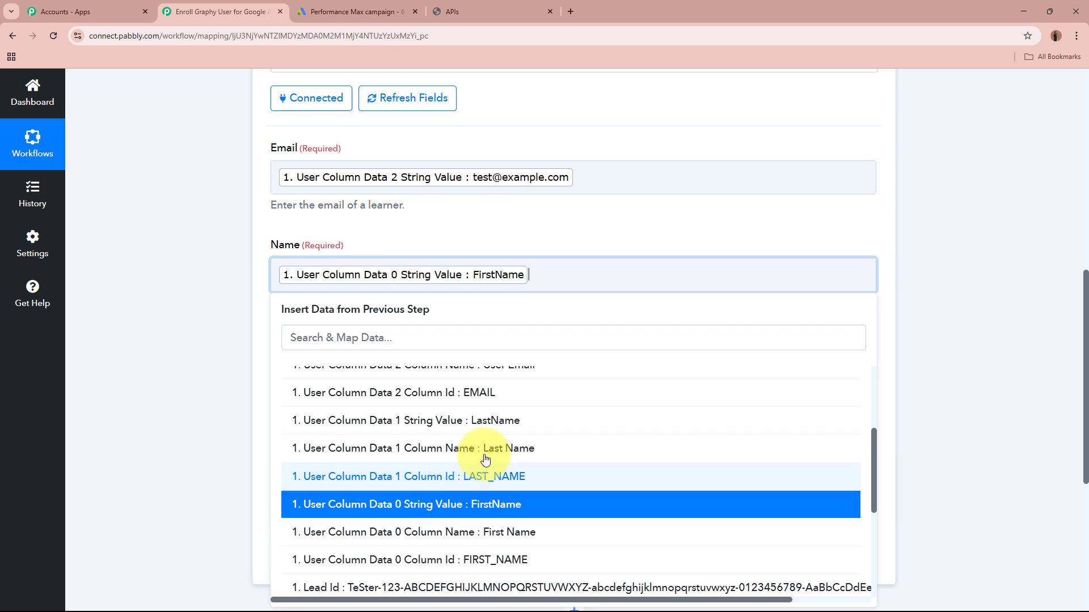
left_click(498, 421)
left_click(206, 305)
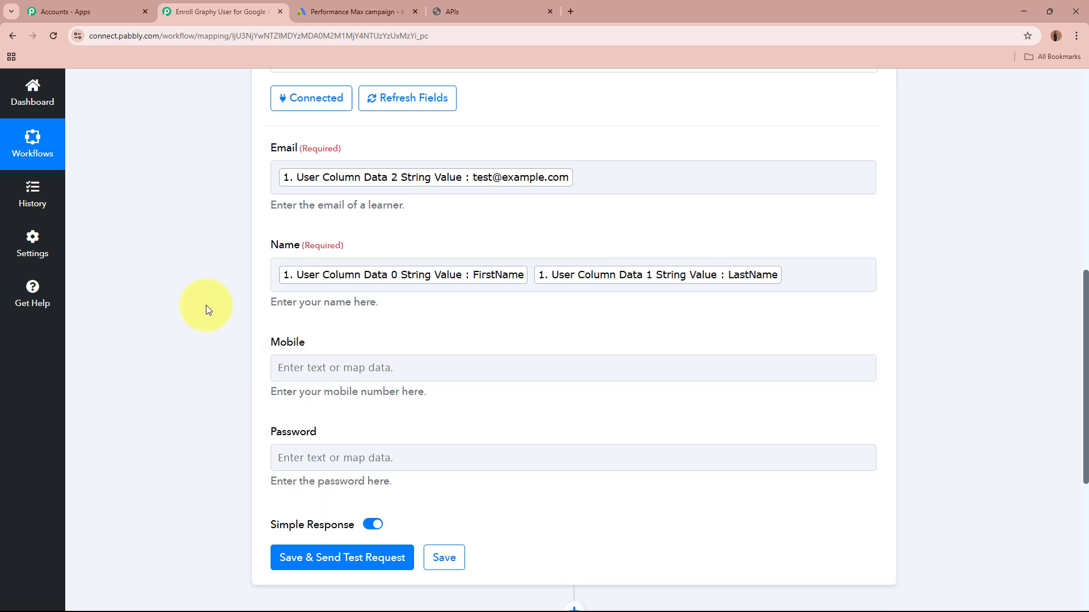
Map the lead's phone number, User Column Data 3 String Value, from the Google Ads trigger into the Mobile field
scroll(318, 220, "down", 2)
left_click(414, 254)
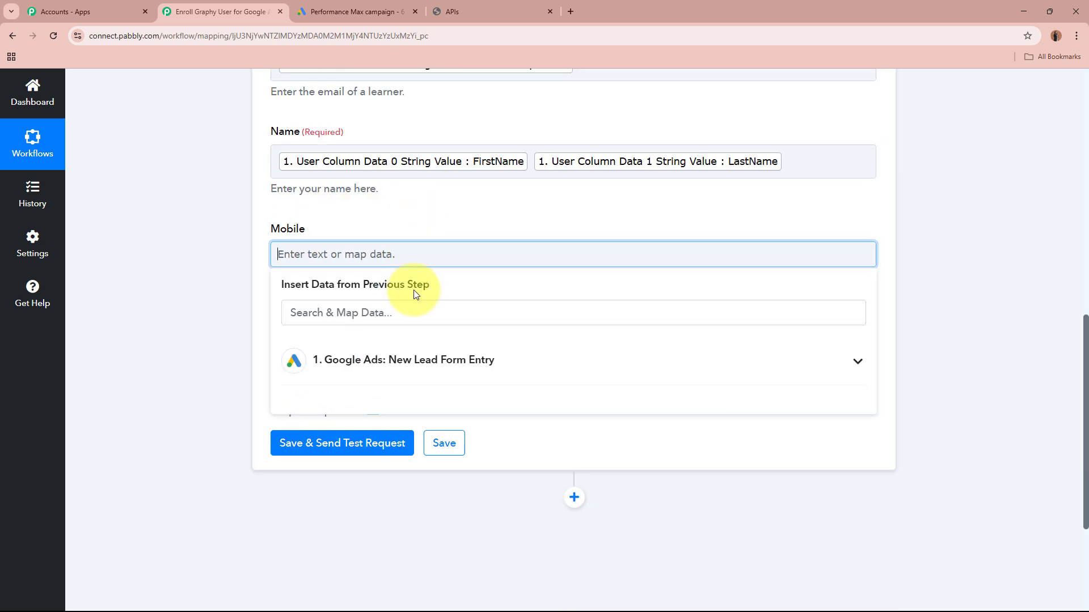
left_click(422, 360)
scroll(478, 478, "down", 2)
scroll(488, 431, "up", 2)
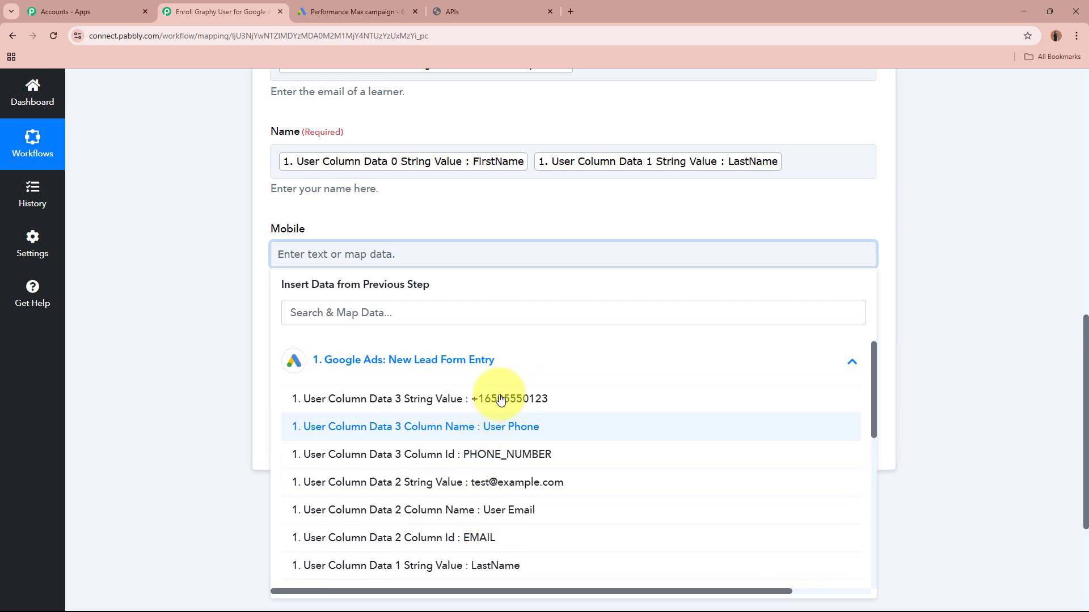
left_click(499, 398)
left_click(148, 229)
Fill the Password field with the mapped FirstName and LastName string values followed by the fixed password suffix
scroll(148, 232, "down", 1)
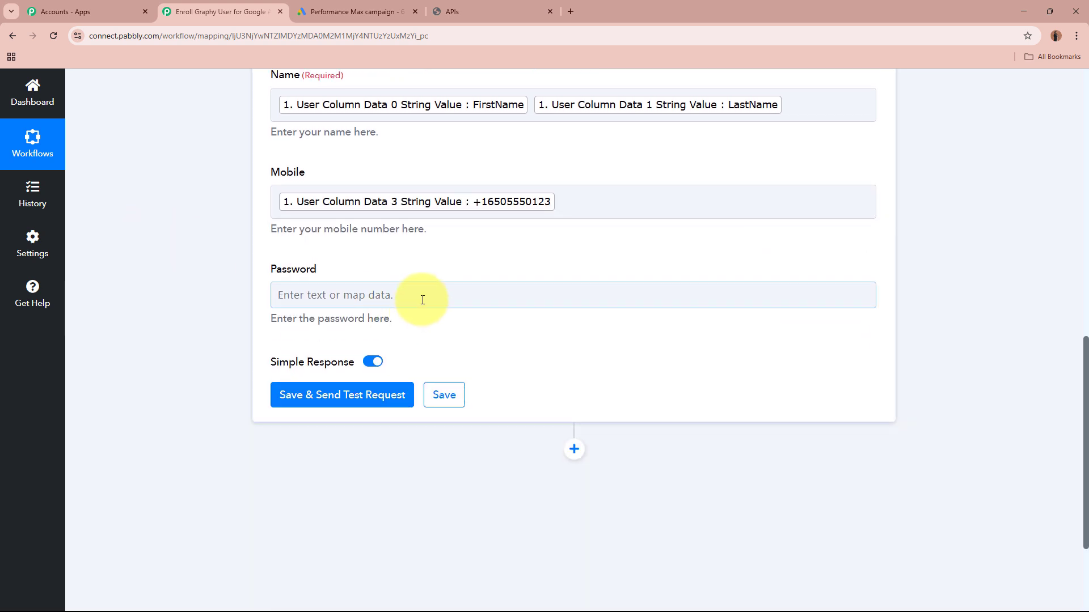
left_click(420, 294)
scroll(544, 353, "down", 1)
left_click(545, 352)
scroll(523, 471, "down", 2)
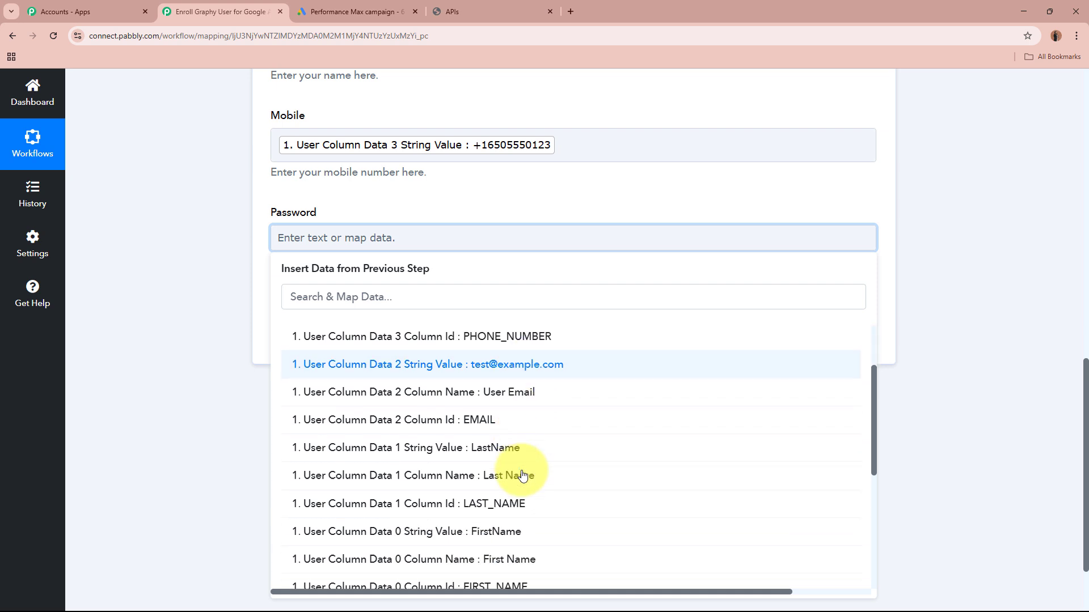
left_click(538, 522)
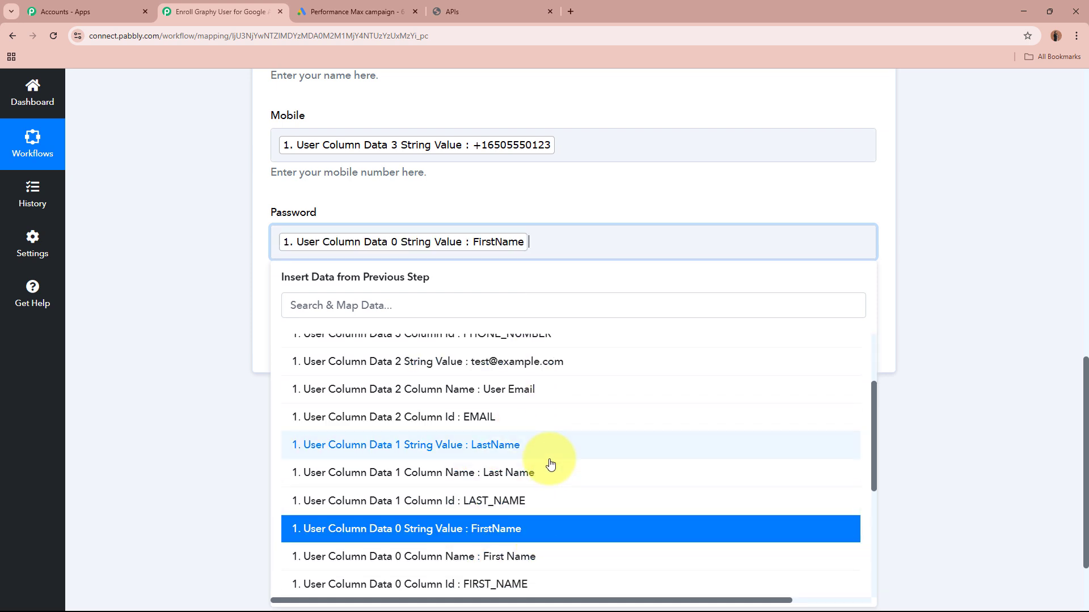
left_click(553, 452)
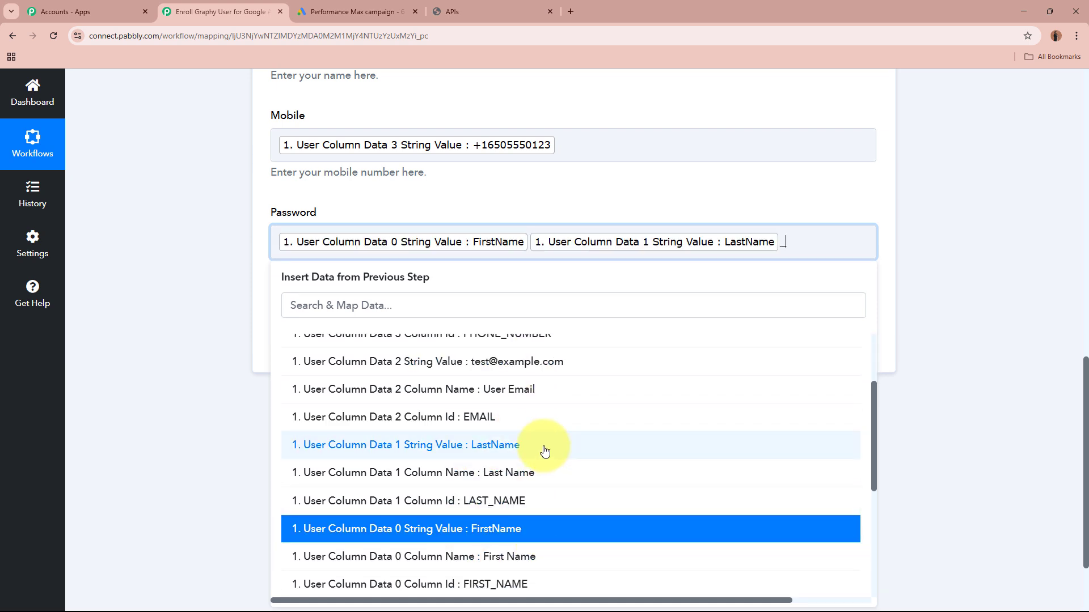
left_click(203, 267)
Review the mapped learner fields, then save the Create Learners action and send its test request
scroll(204, 269, "up", 5)
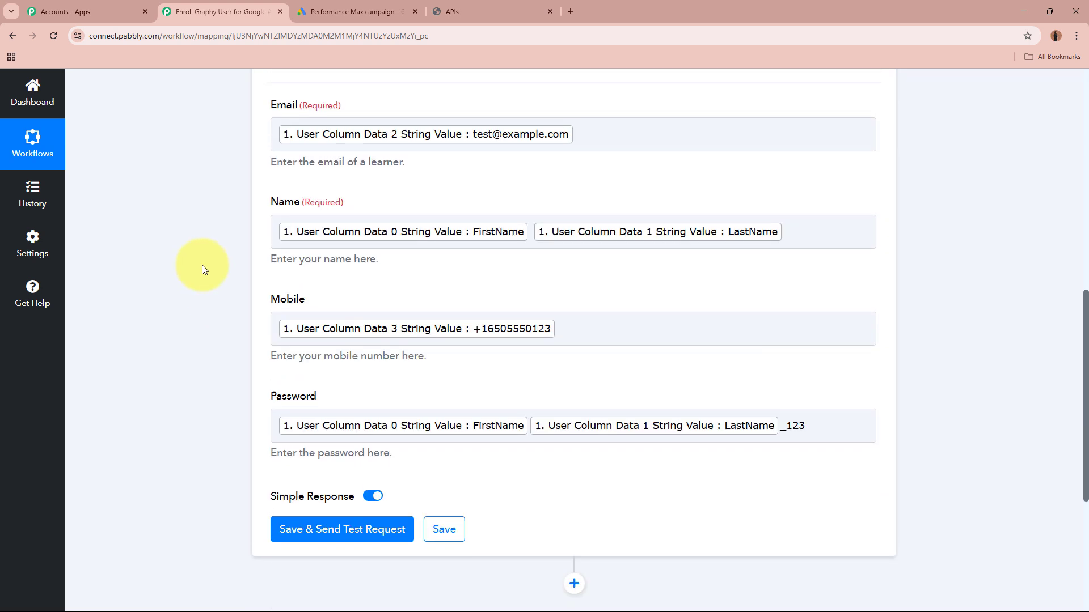
scroll(204, 269, "down", 5)
scroll(201, 264, "down", 2)
left_click(312, 290)
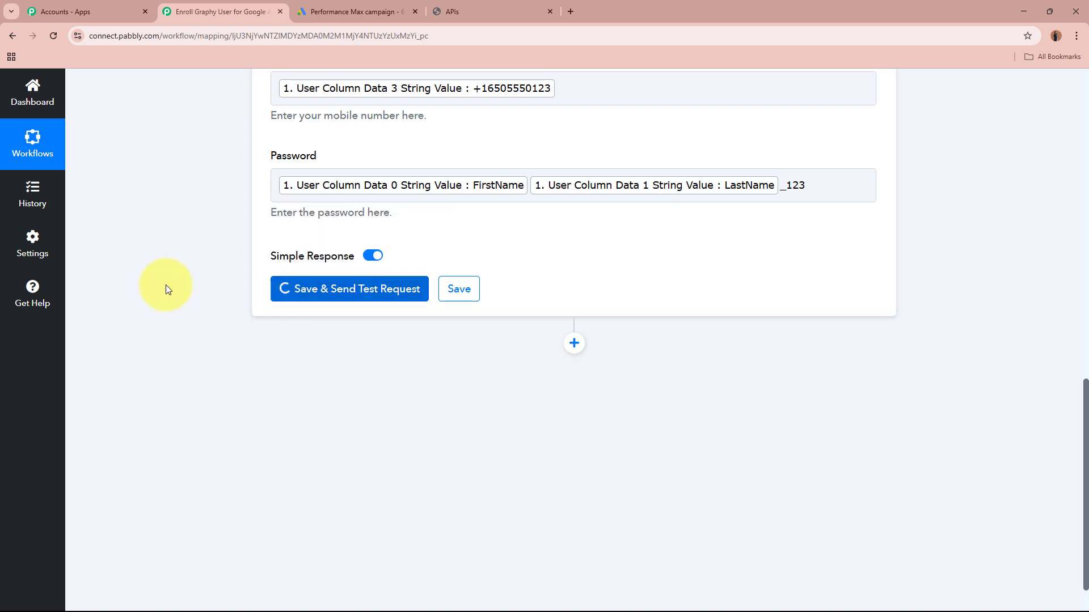
scroll(678, 409, "down", 2)
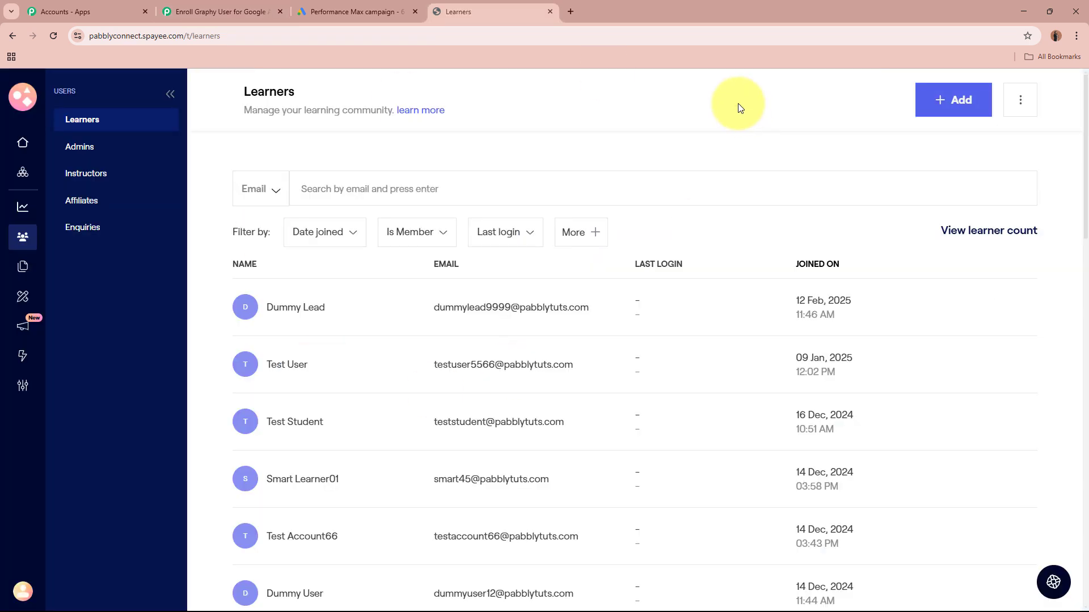
Reload Graphy's Learners list, open the newest learner's profile and check its email and mobile details
left_click(55, 39)
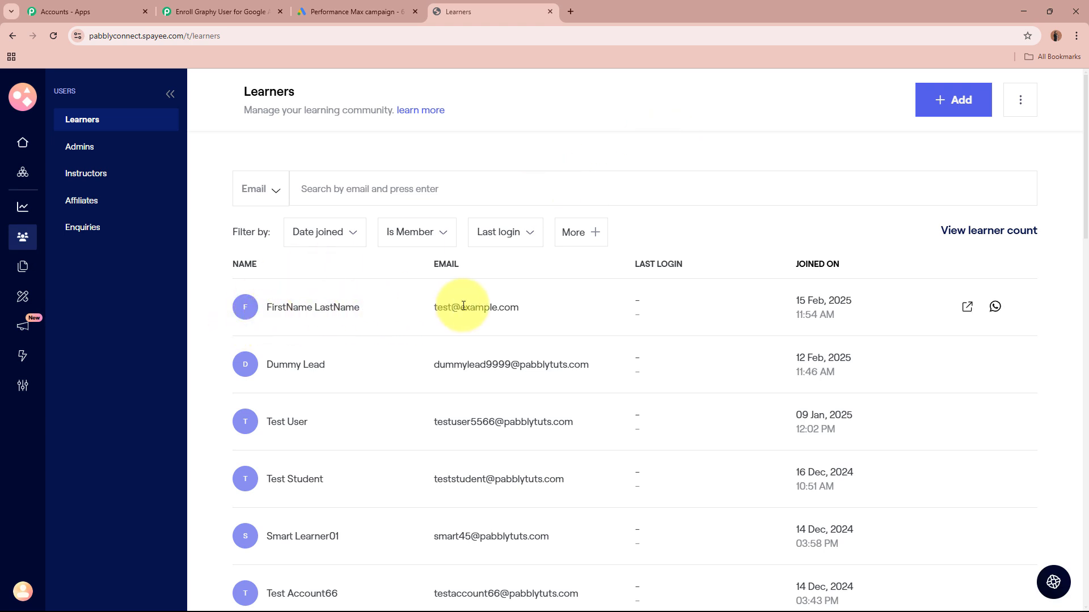
left_click(244, 309)
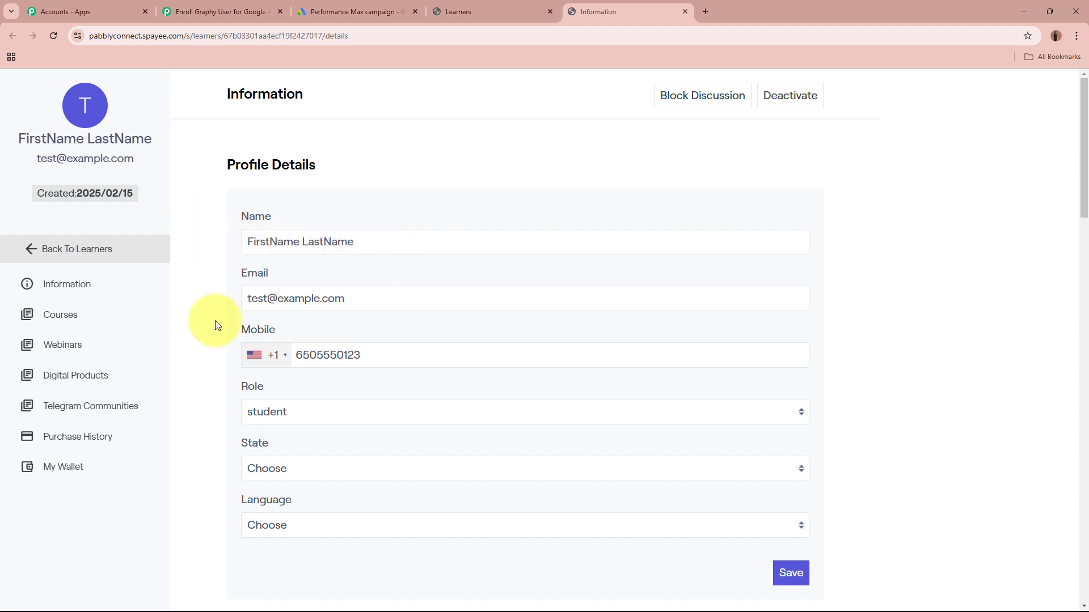
left_click_drag(245, 300, 350, 300)
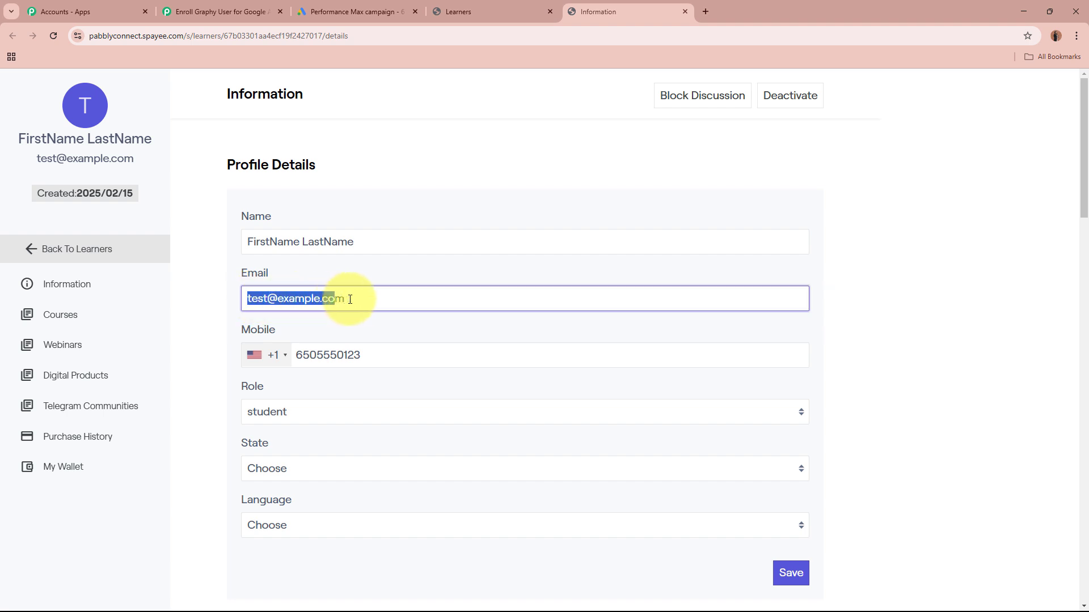
left_click_drag(301, 356, 271, 417)
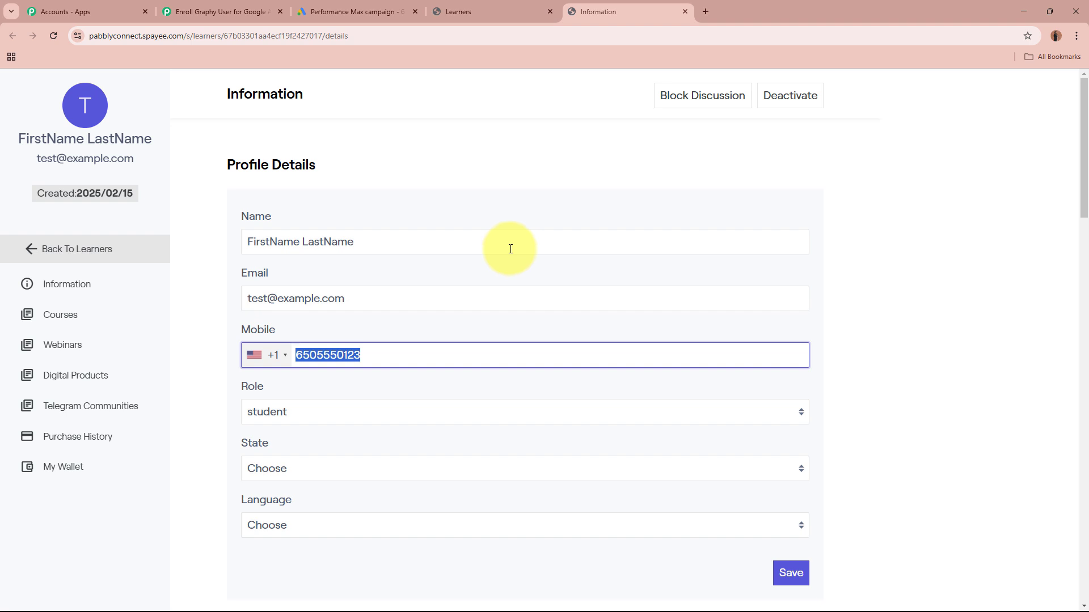
left_click(535, 122)
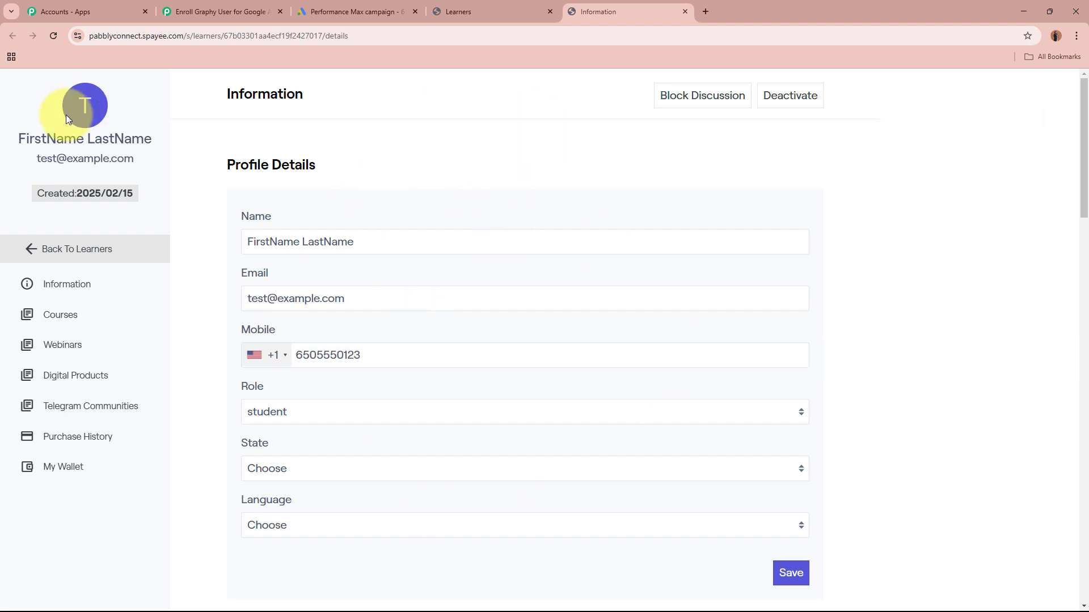
Open the Core PHP Programming course from Graphy's course list and check its title
left_click(26, 248)
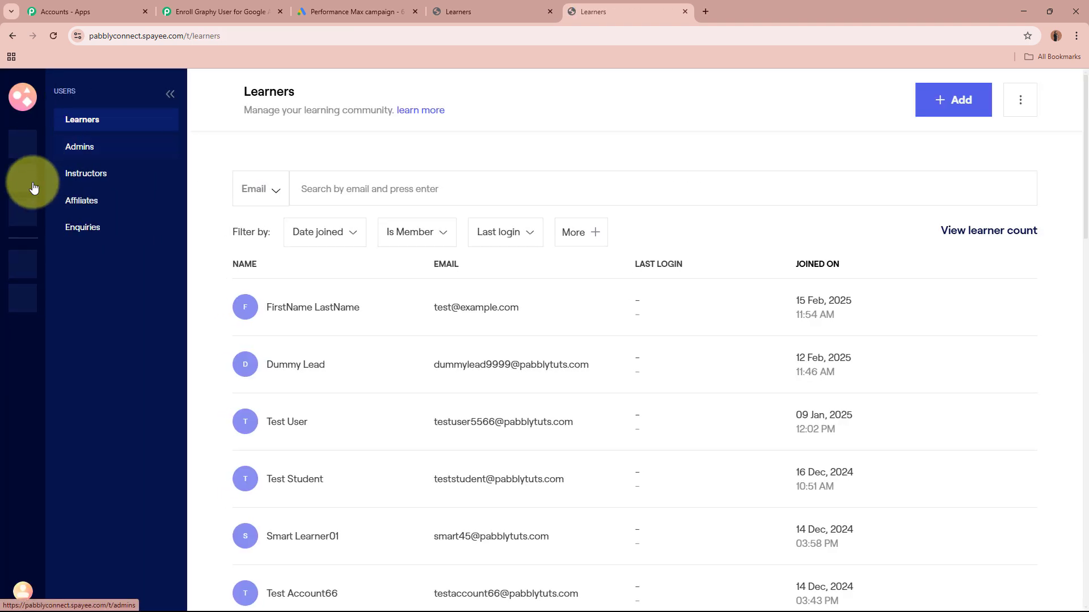
left_click(24, 172)
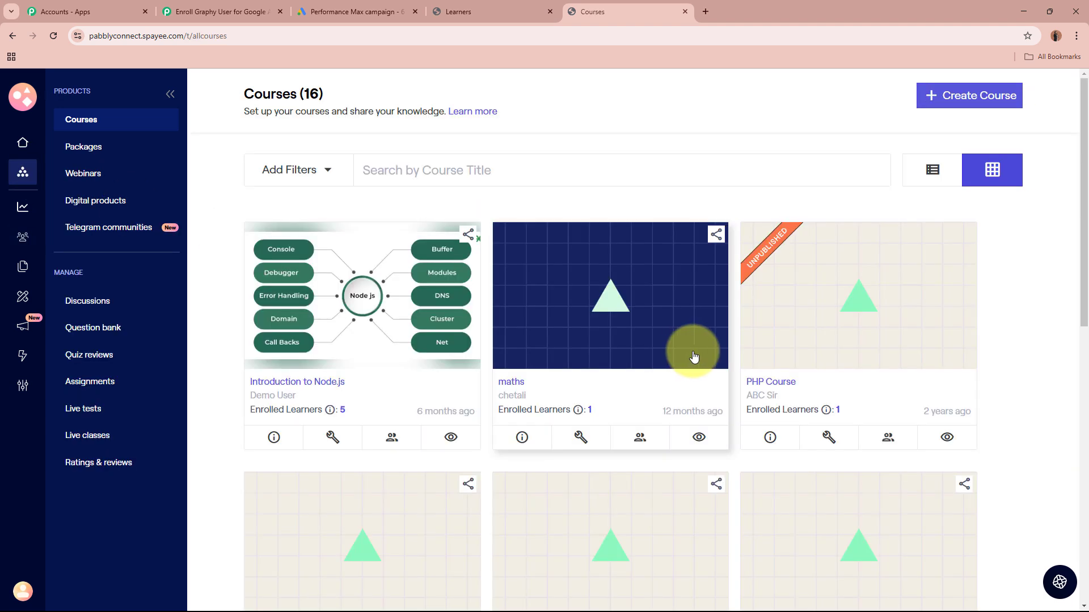
scroll(693, 356, "down", 8)
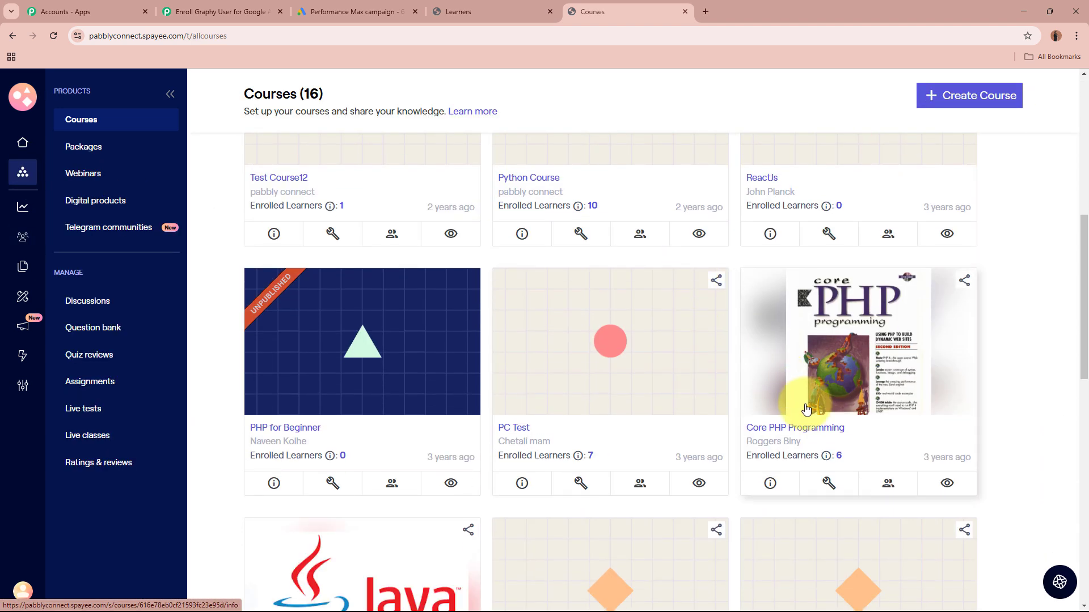
left_click(802, 428)
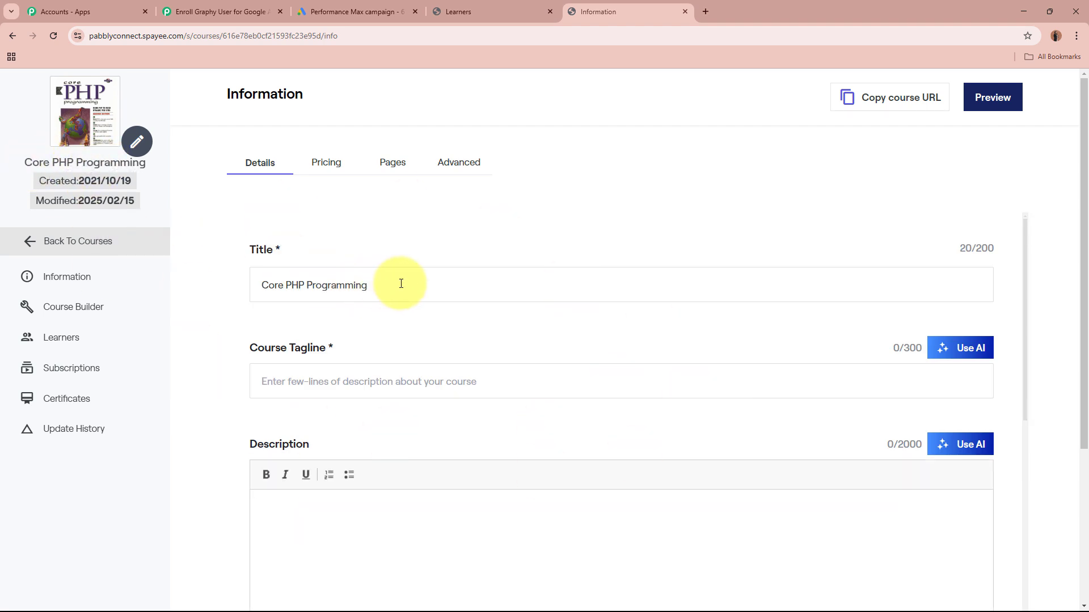
left_click_drag(400, 284, 238, 284)
left_click(510, 222)
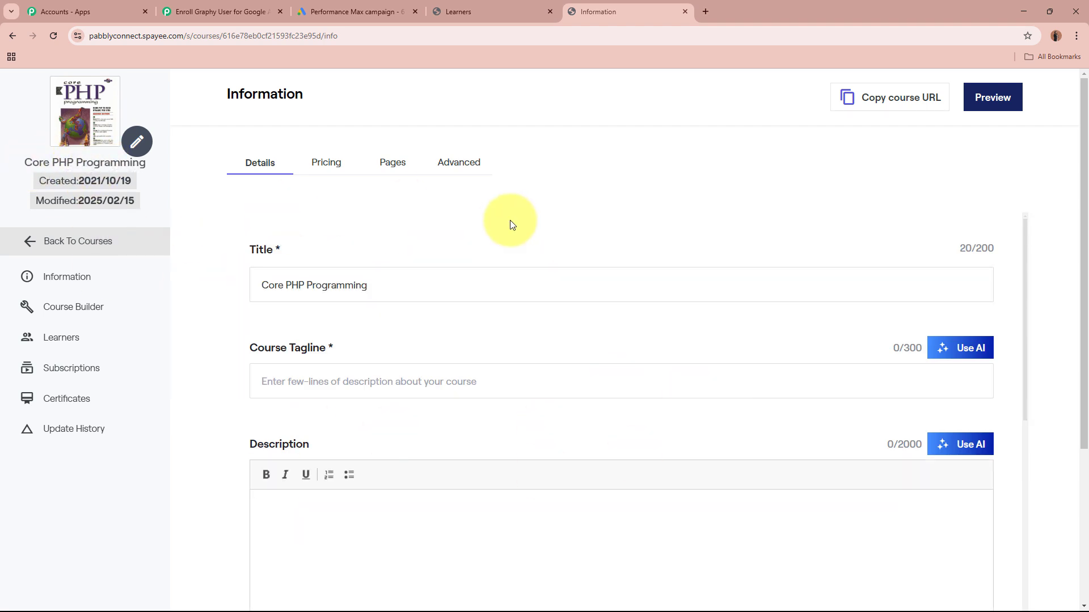
Return to the Pabbly Connect workflow, add a Graphy action with the Enroll Learner to Course event, and open its connection settings
left_click(181, 4)
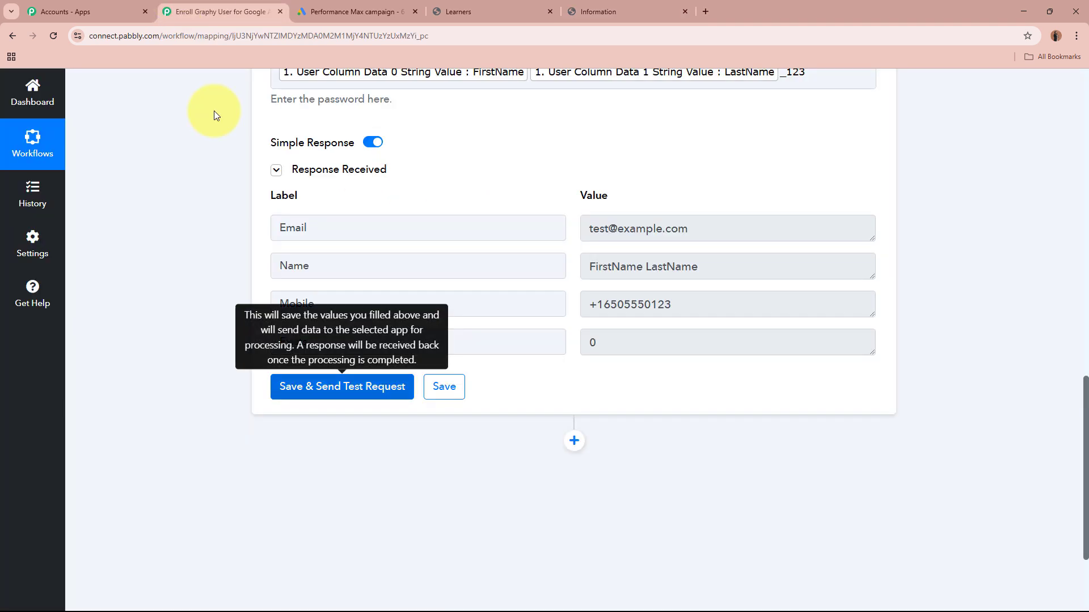
left_click(573, 441)
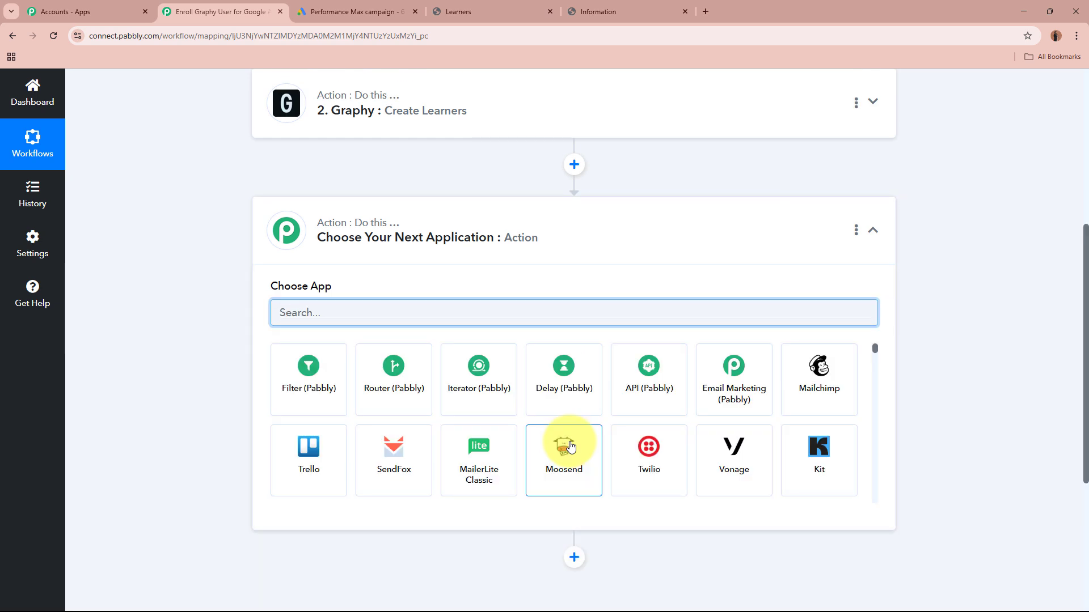
type("Gra")
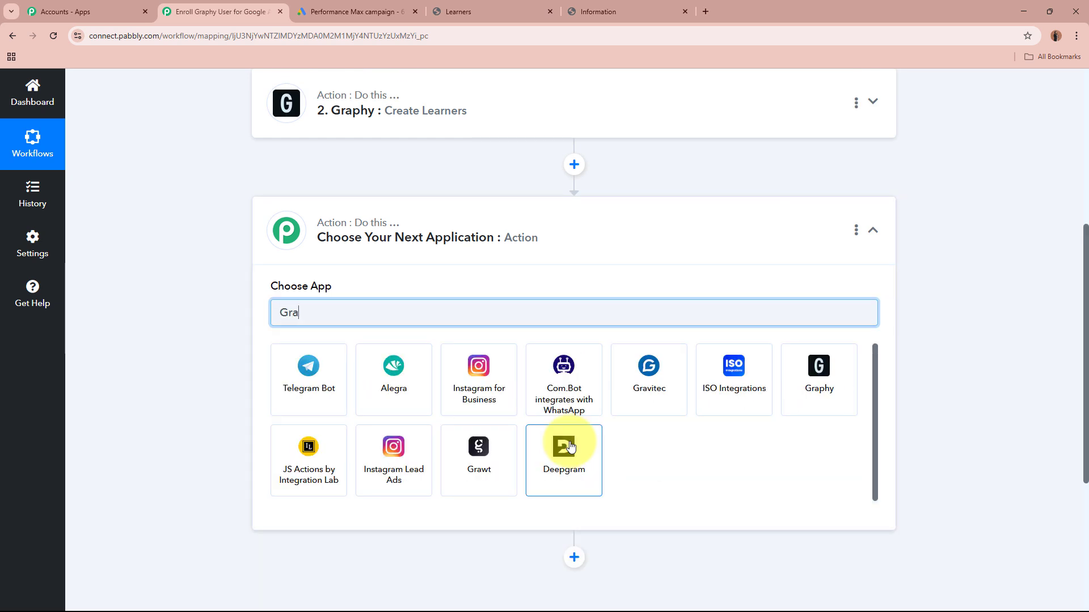
left_click(841, 402)
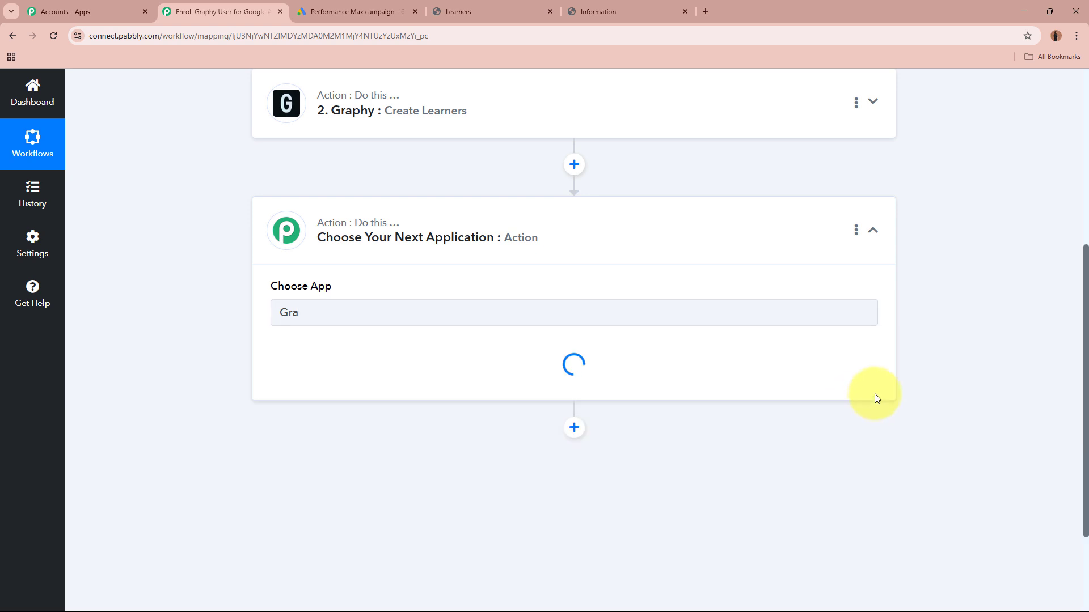
left_click(371, 375)
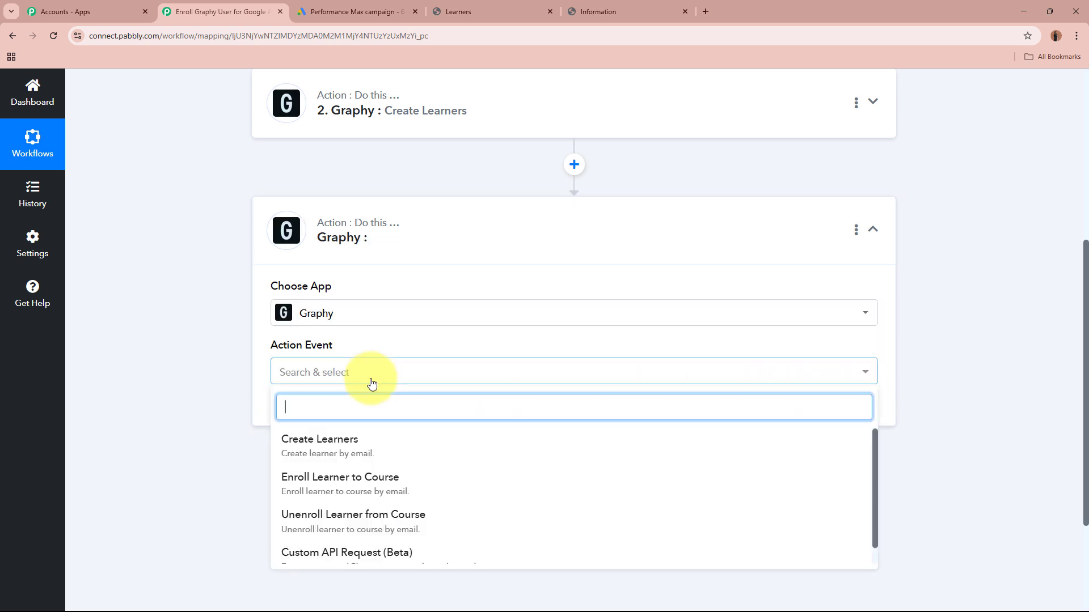
left_click(394, 486)
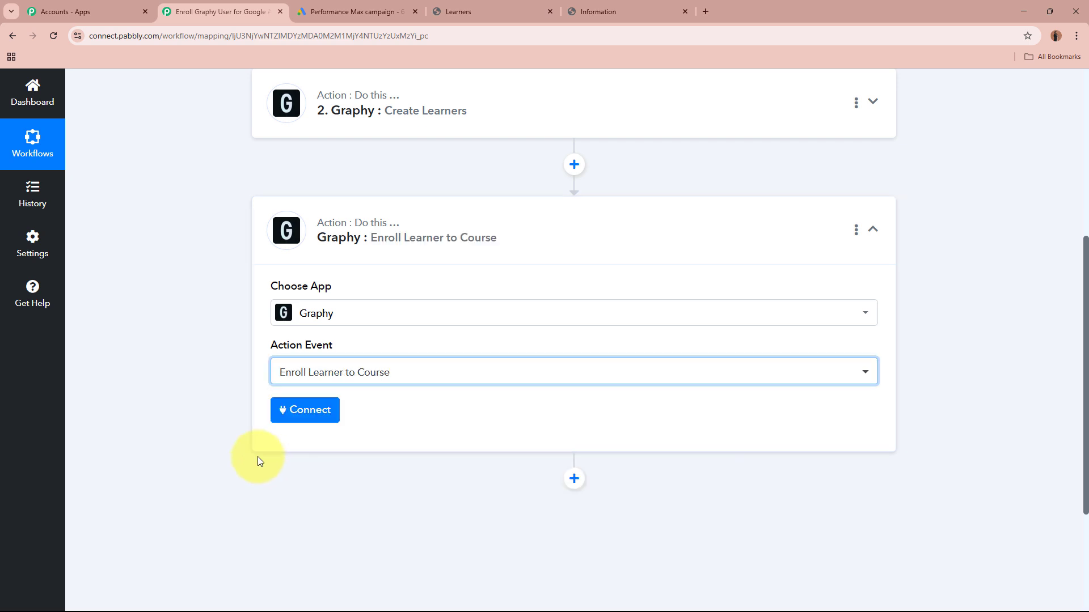
left_click(313, 412)
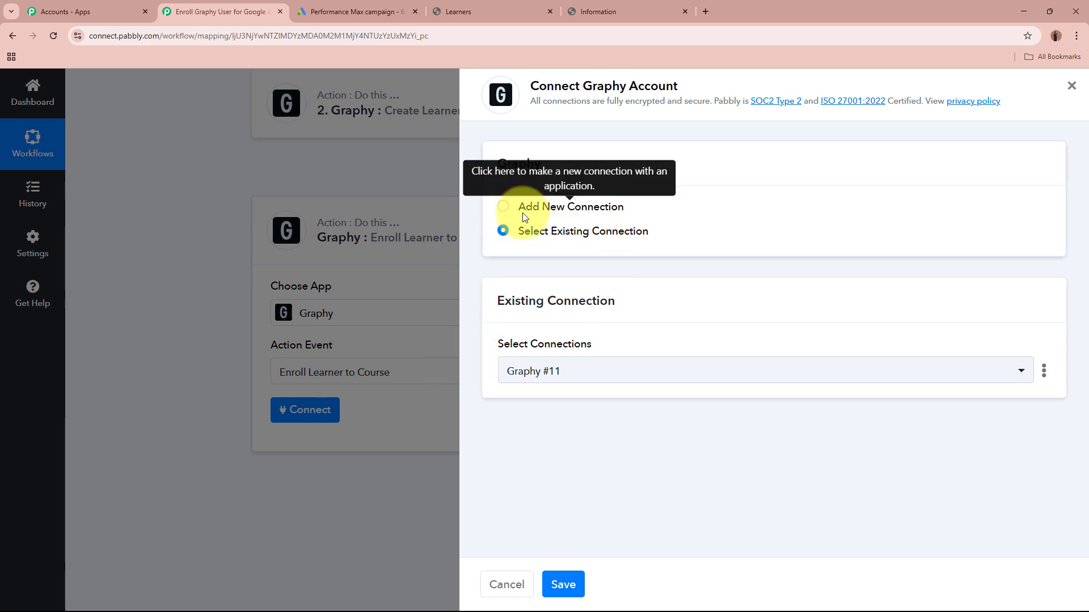
Save the existing Graphy #11 connection and map the learner's Email to User Column Data 2 String Value from the Google Ads lead entry
left_click(564, 587)
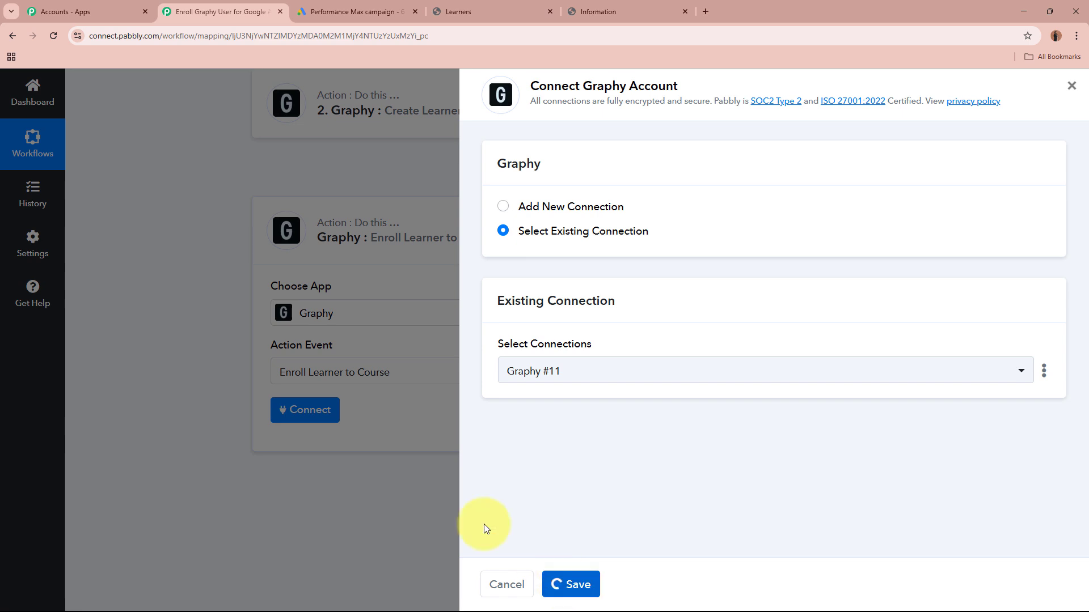
scroll(170, 374, "down", 3)
scroll(155, 369, "down", 1)
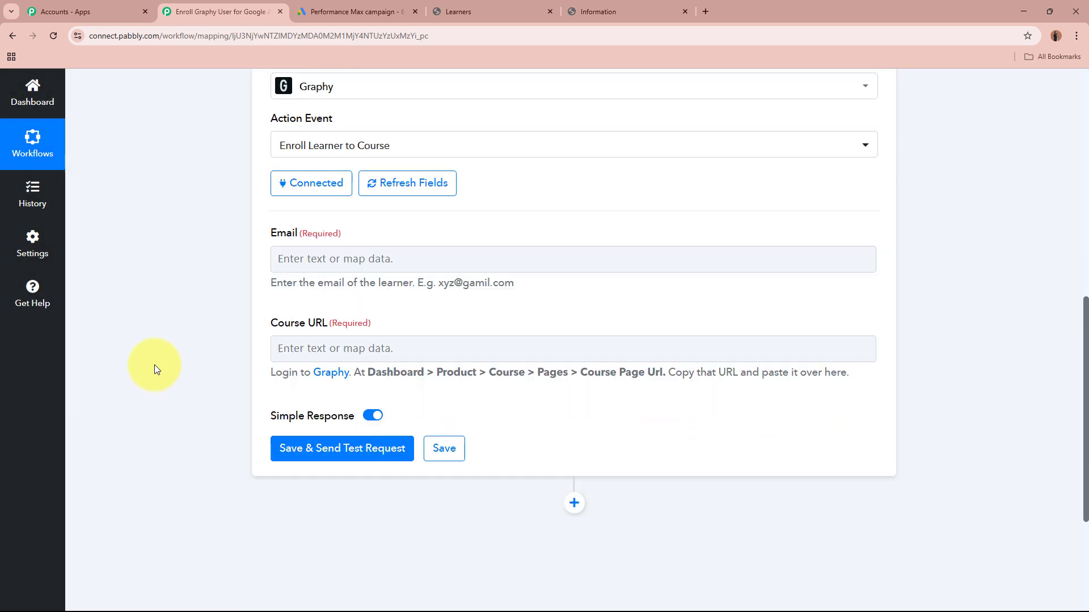
left_click_drag(276, 283, 501, 287)
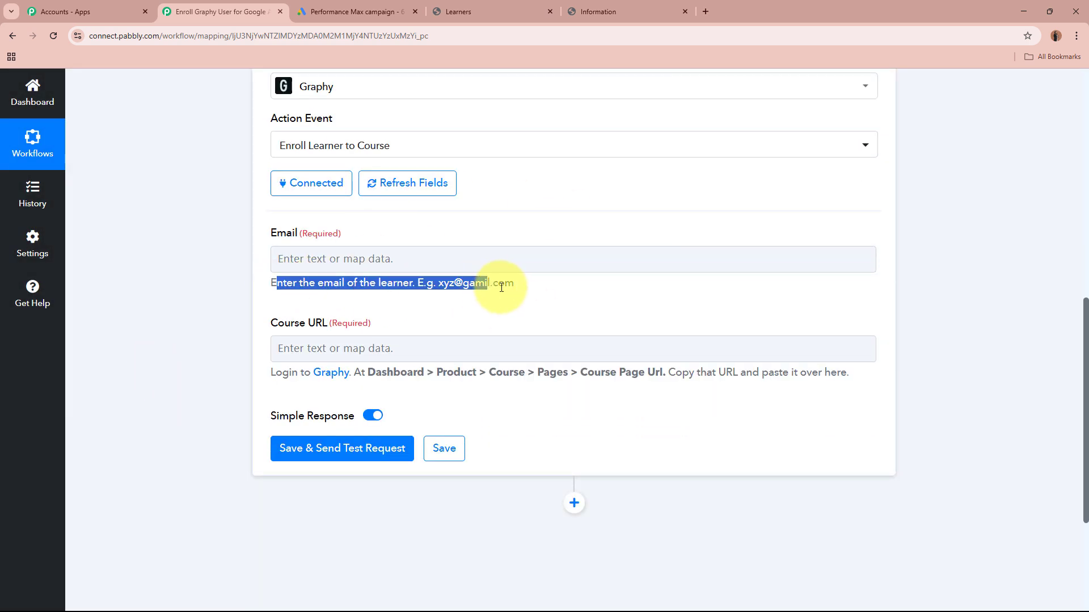
left_click(349, 257)
left_click(462, 365)
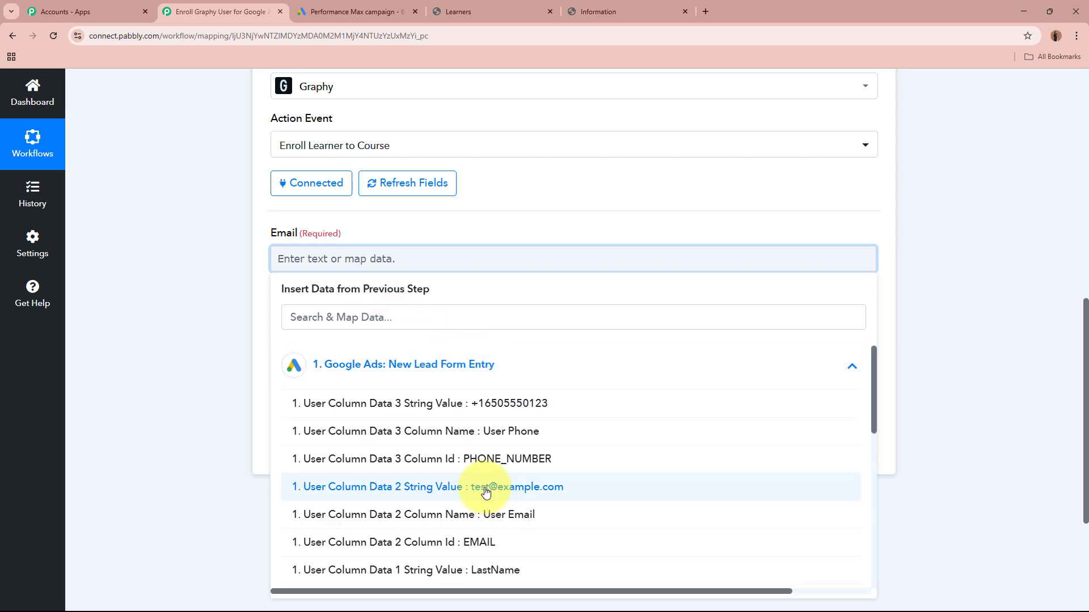
left_click(482, 487)
left_click(238, 302)
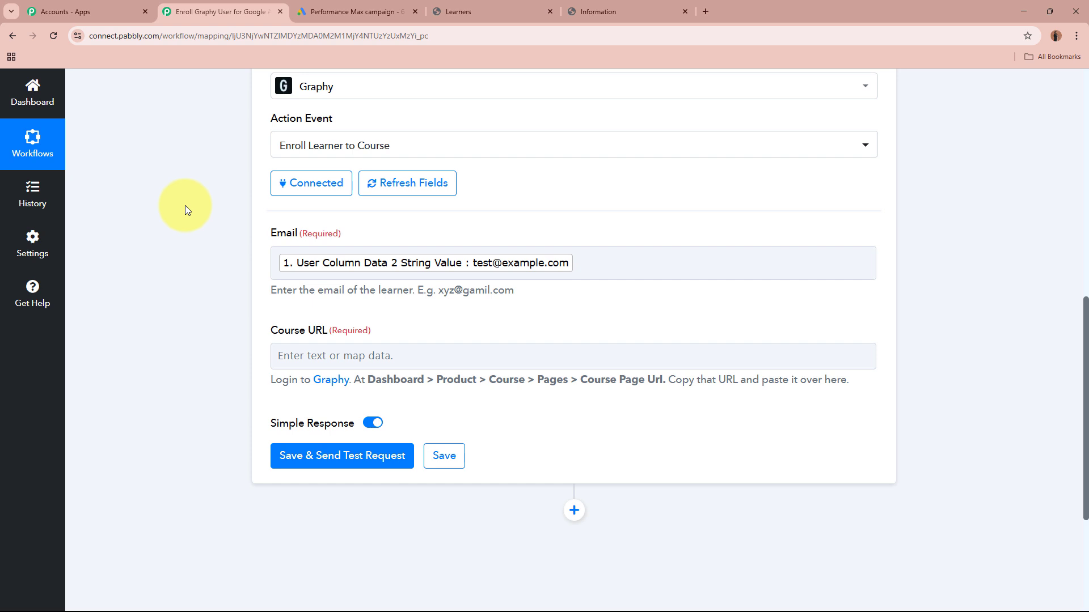
Copy the Canonical Url Core-Php-Programming from the Core PHP Programming course's page settings in Graphy into the Pabbly Connect action's Course URL
scroll(199, 218, "down", 2)
left_click_drag(256, 221, 397, 225)
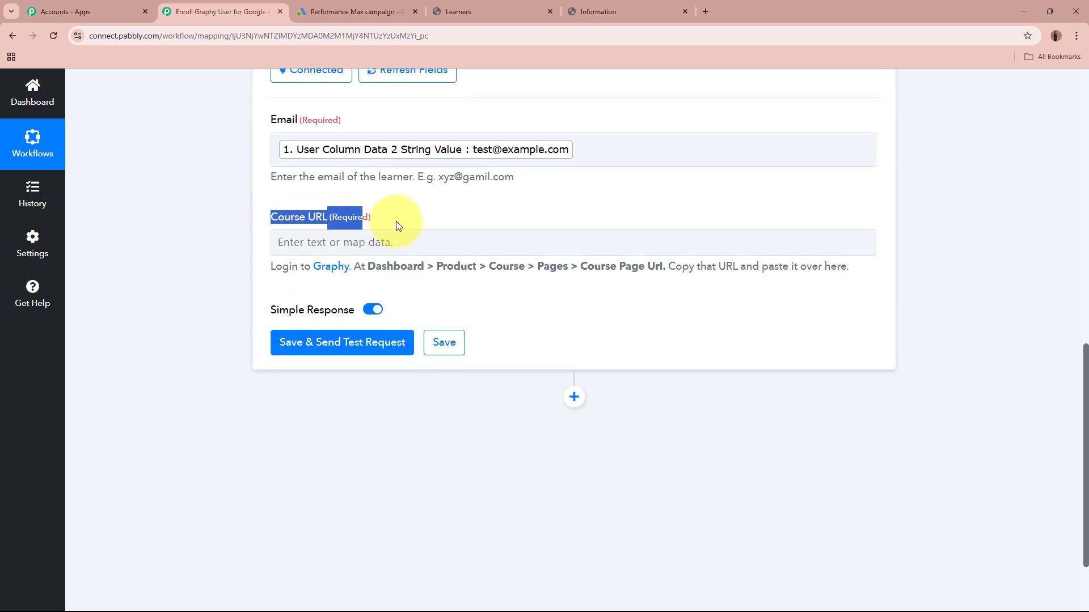
left_click_drag(271, 266, 882, 285)
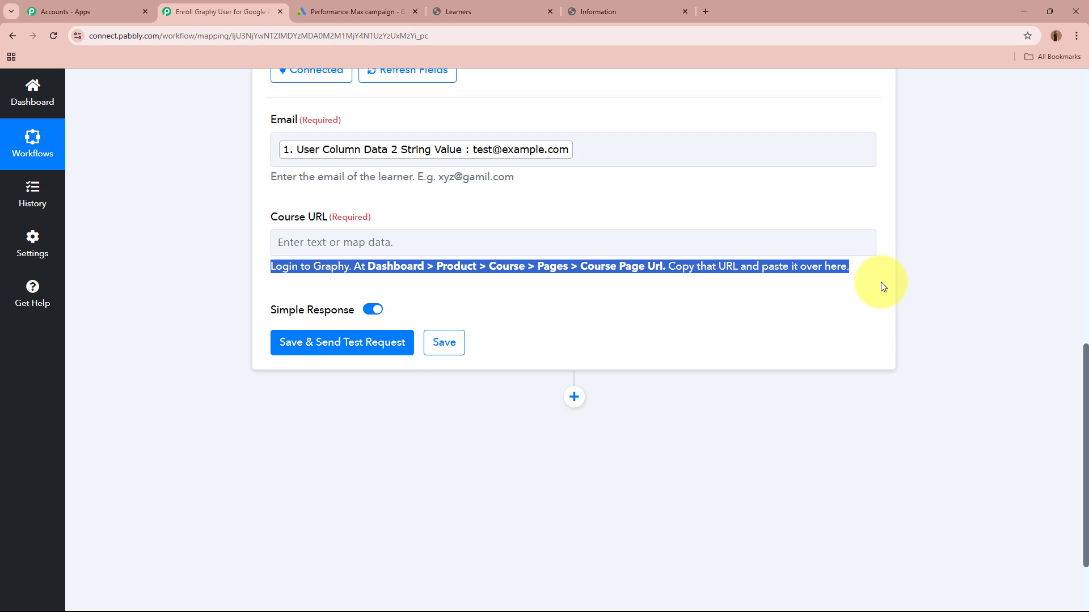
left_click(752, 296)
left_click(470, 7)
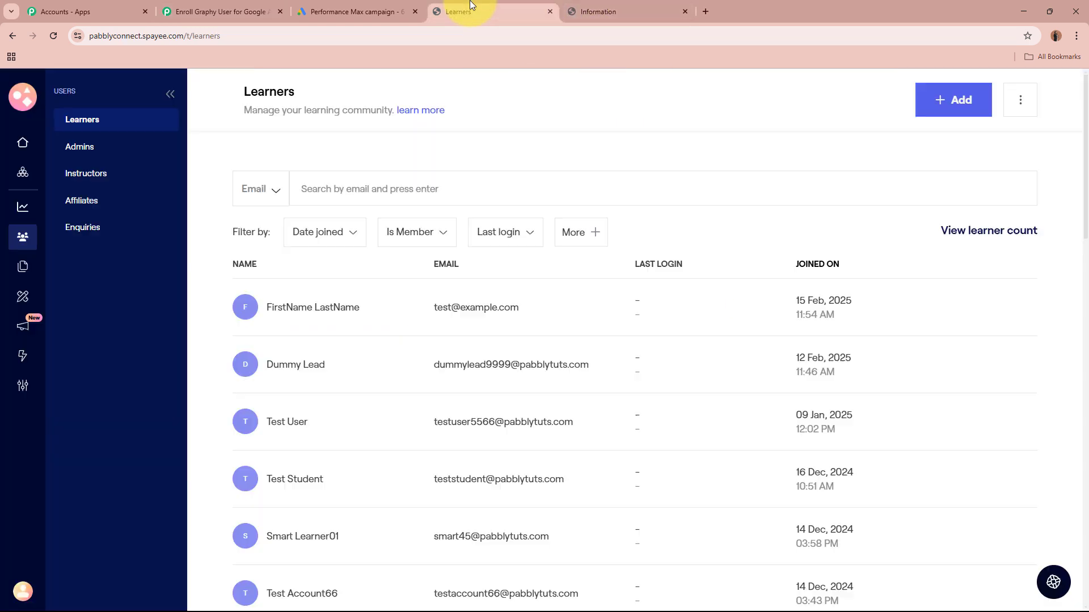
left_click(584, 8)
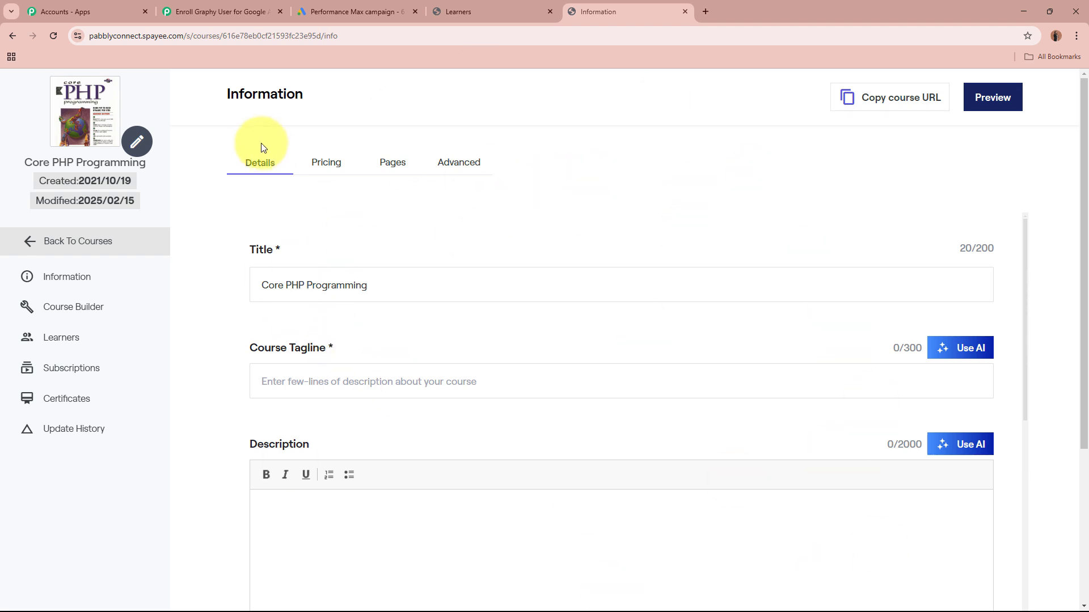
left_click(374, 168)
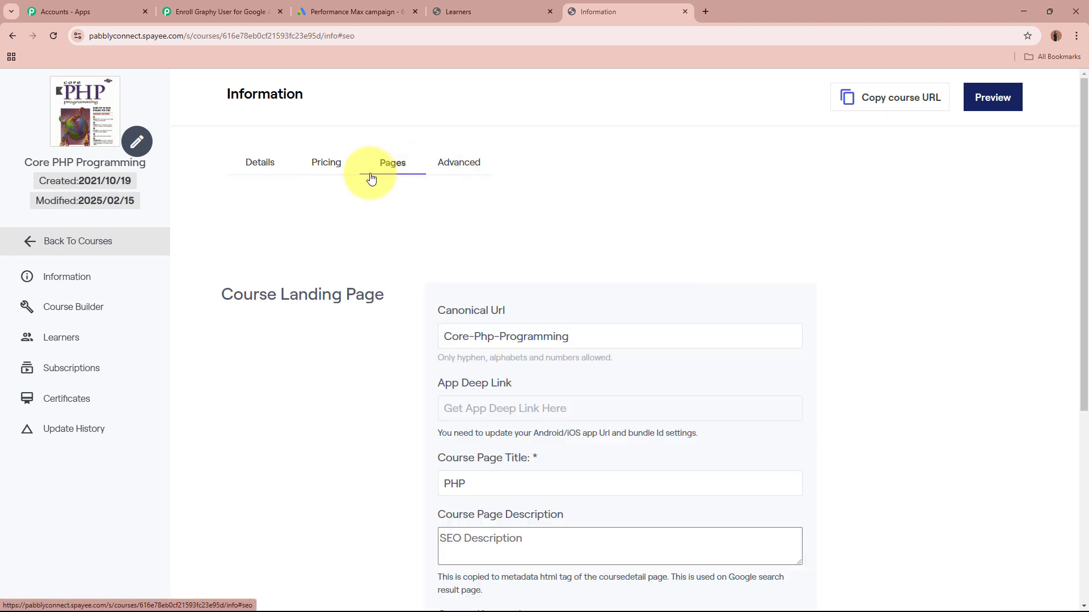
double_click(590, 333)
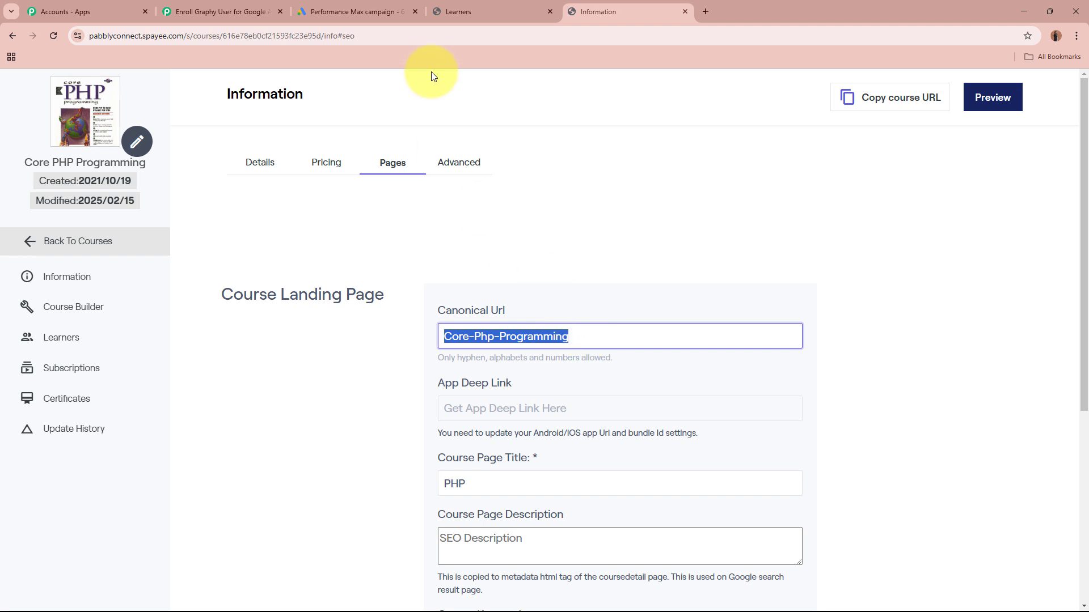
left_click(221, 12)
left_click(447, 235)
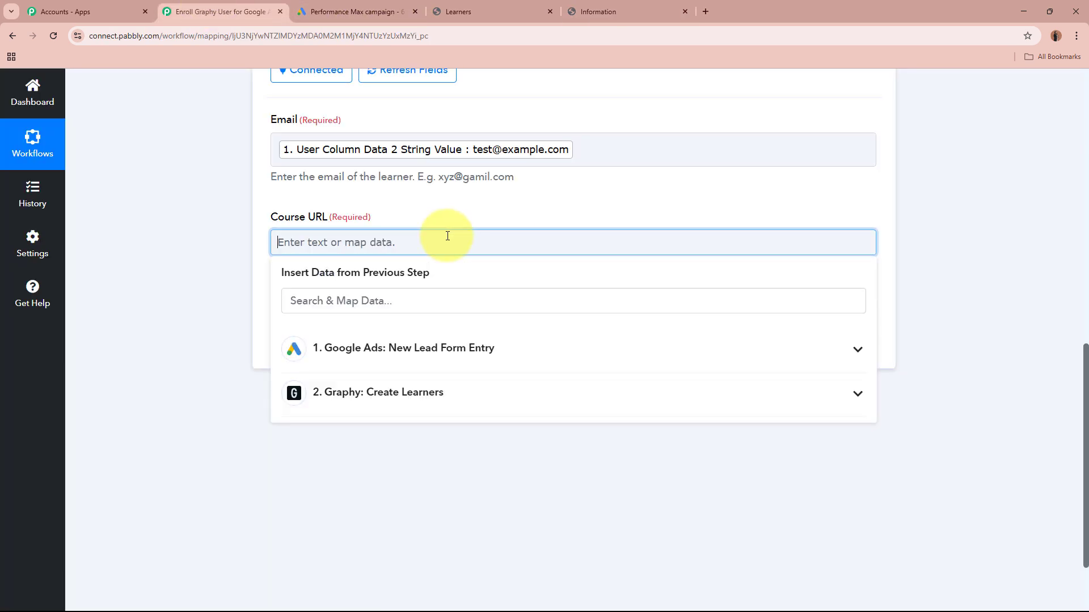
left_click(206, 263)
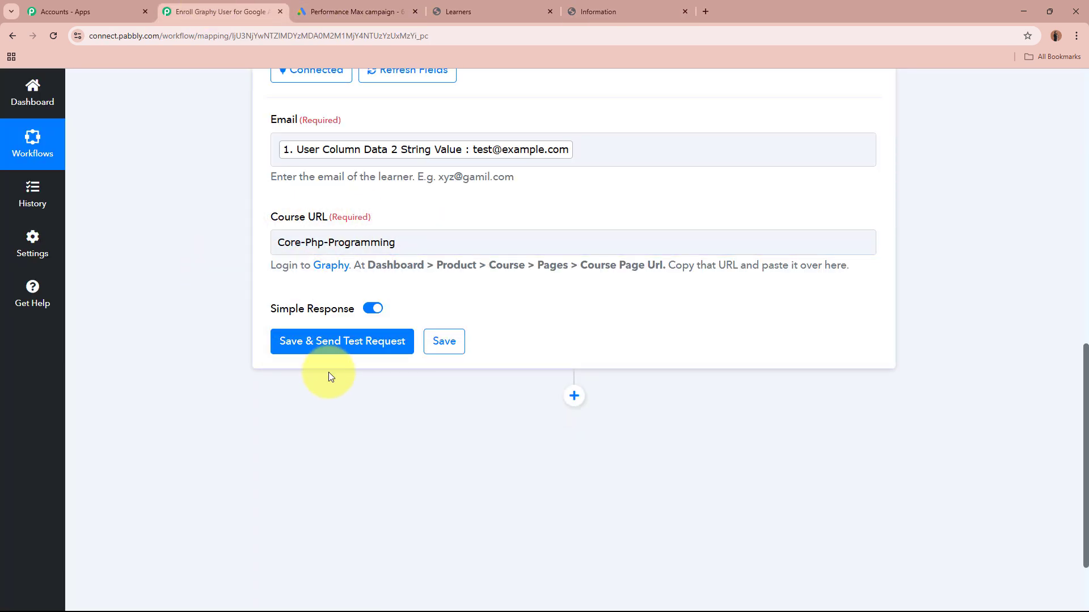
Save the Enroll Learner to Course action, send its test request and check the response status
left_click(283, 340)
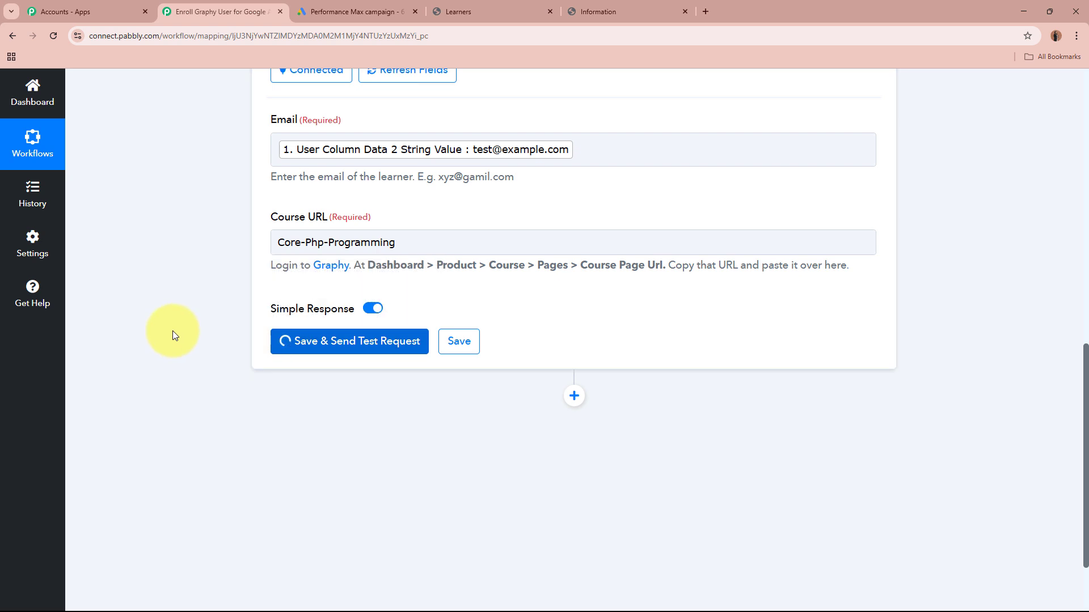
scroll(179, 328, "down", 2)
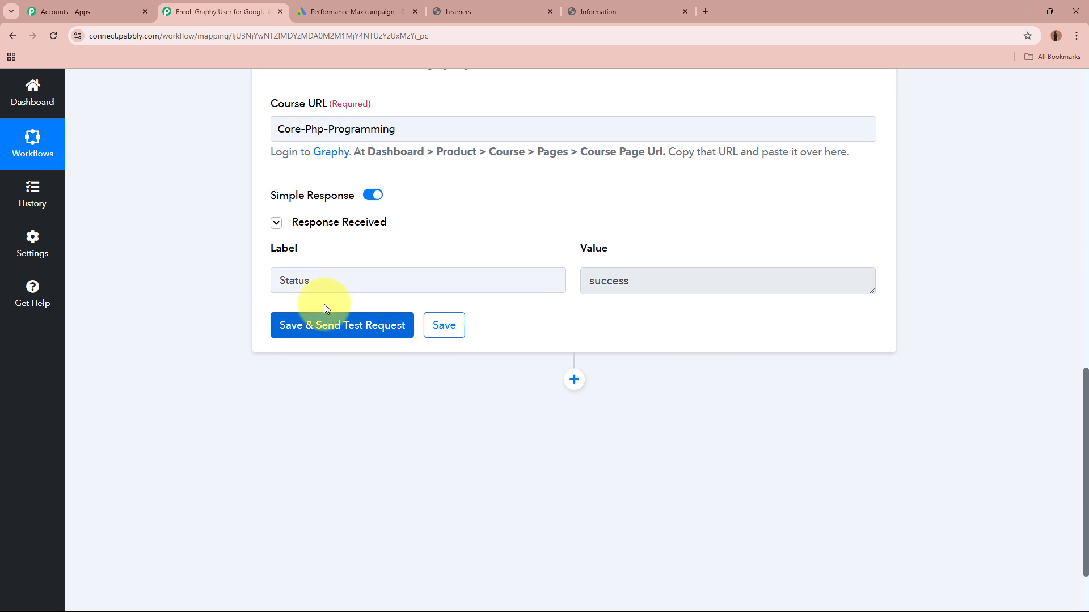
left_click_drag(363, 288, 213, 285)
left_click_drag(705, 280, 584, 281)
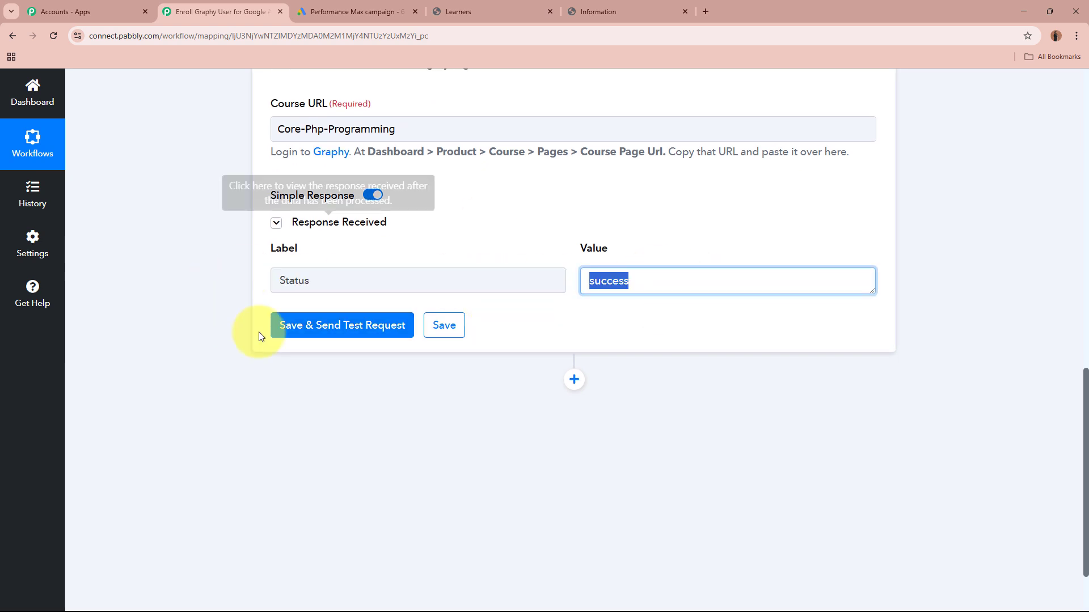
left_click(1039, 267)
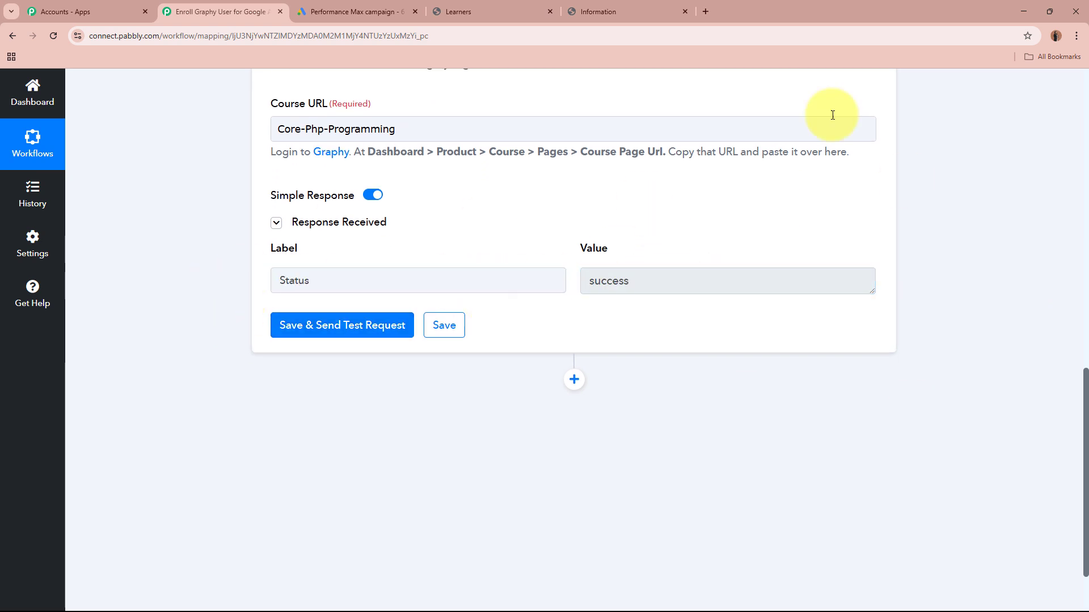
Switch to Graphy's Learners list, open the newest learner's profile and check the enrolled courses, then close the Learners list page
left_click(486, 7)
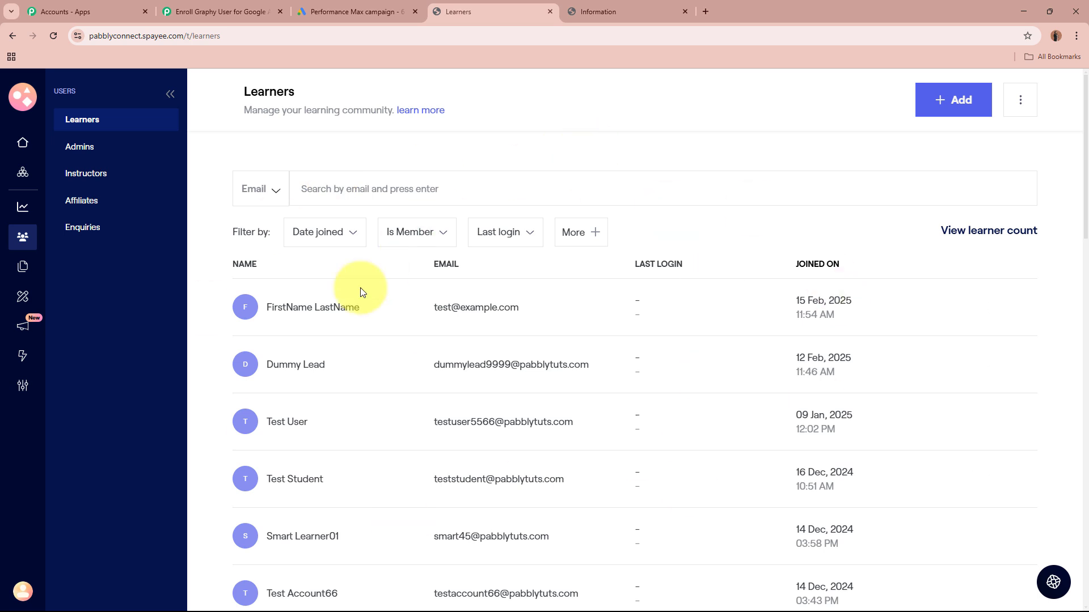
left_click(245, 313)
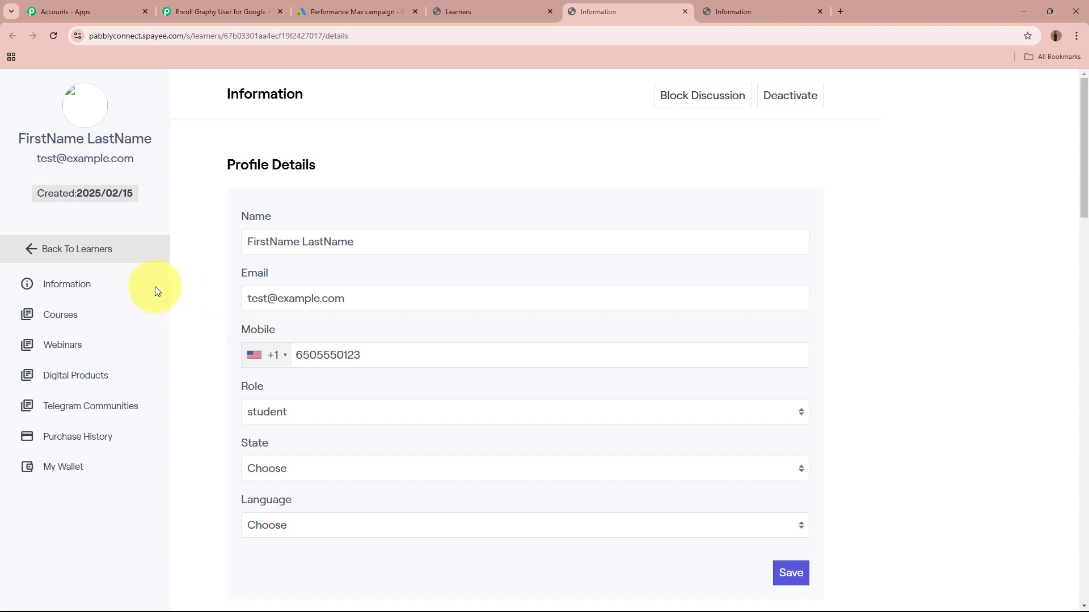
left_click(82, 315)
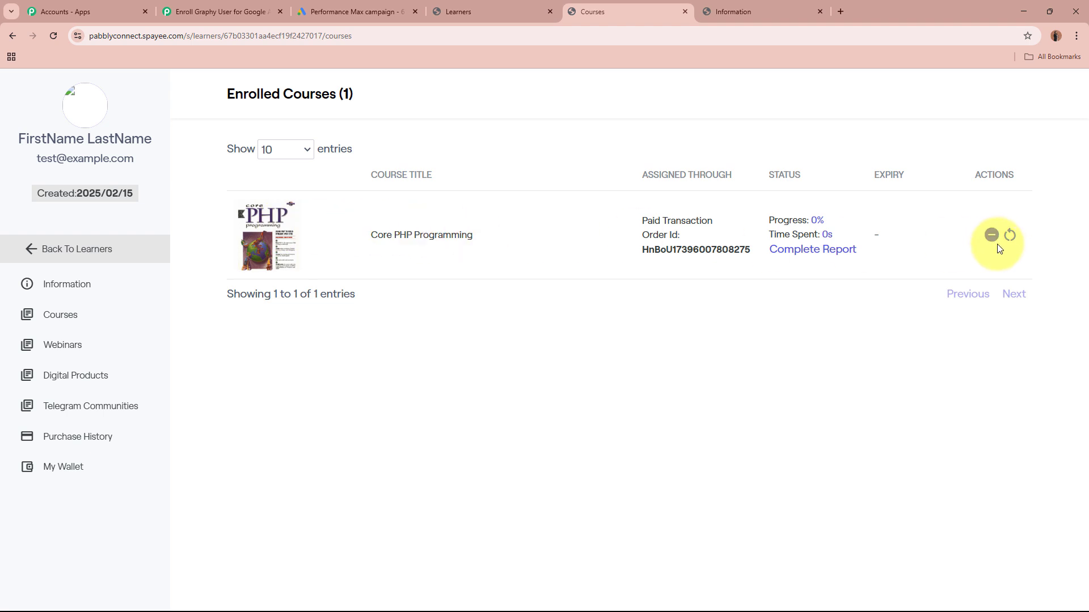
left_click(549, 11)
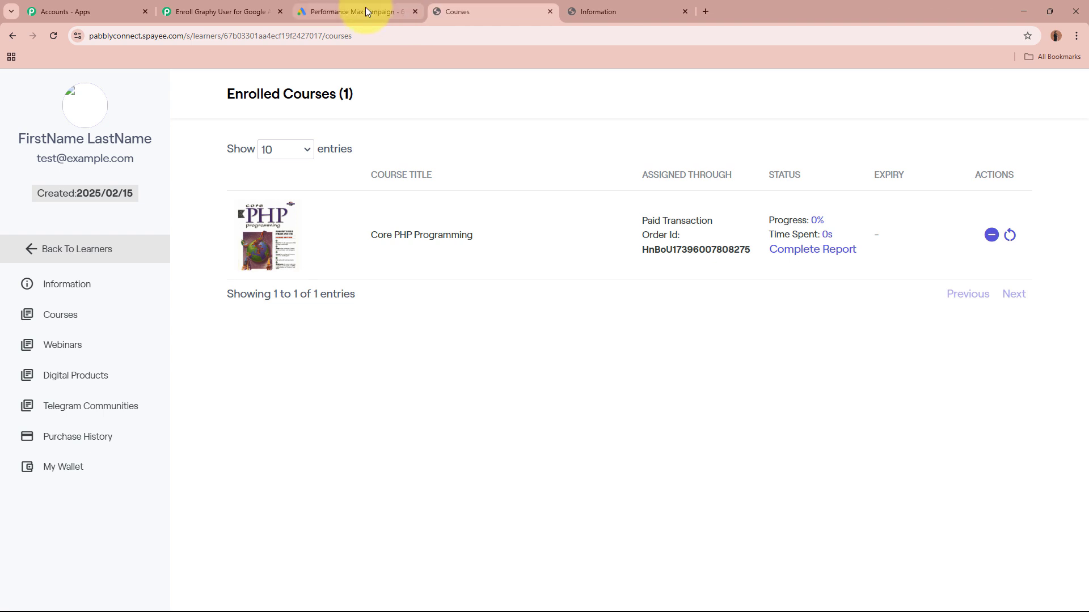
Return to the Pabbly Connect workflow, collapse the Enroll Learner to Course action and review the trigger and both Graphy actions
left_click(365, 7)
left_click(469, 6)
left_click(199, 8)
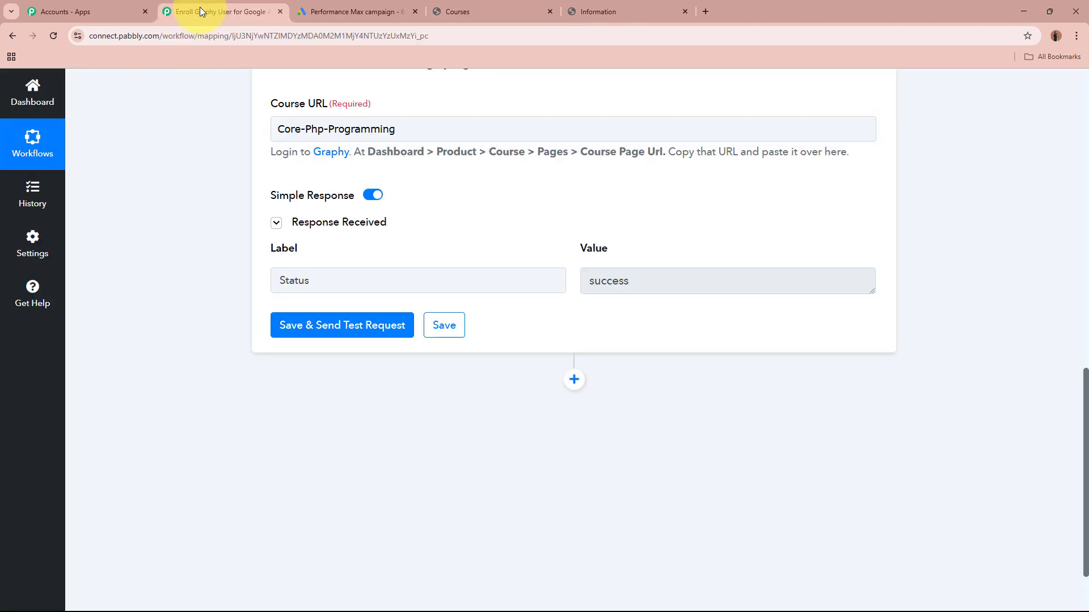
scroll(226, 249, "up", 10)
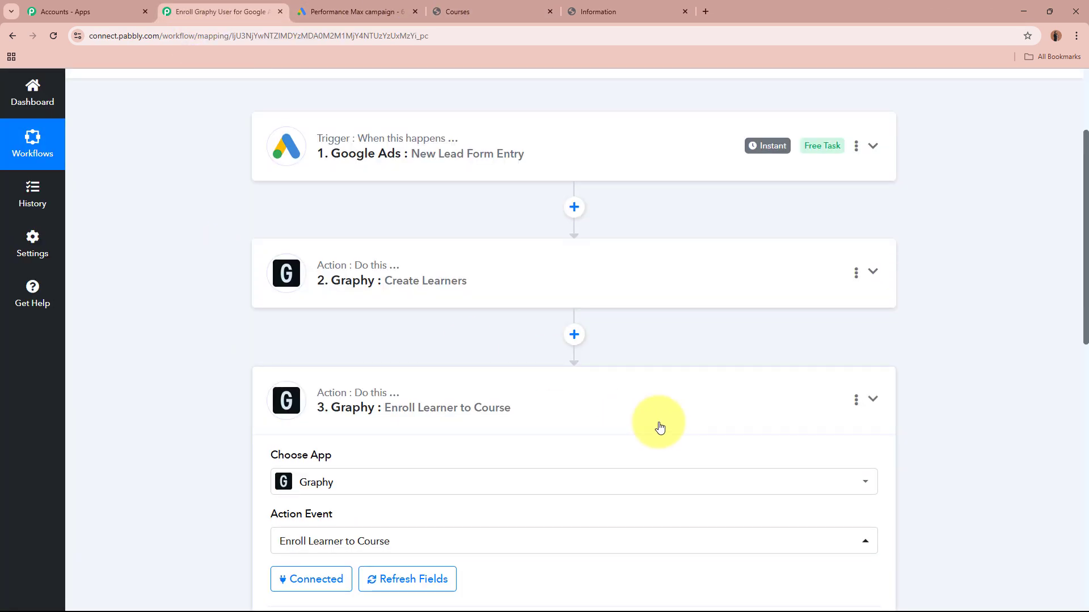
left_click(659, 427)
scroll(777, 401, "up", 3)
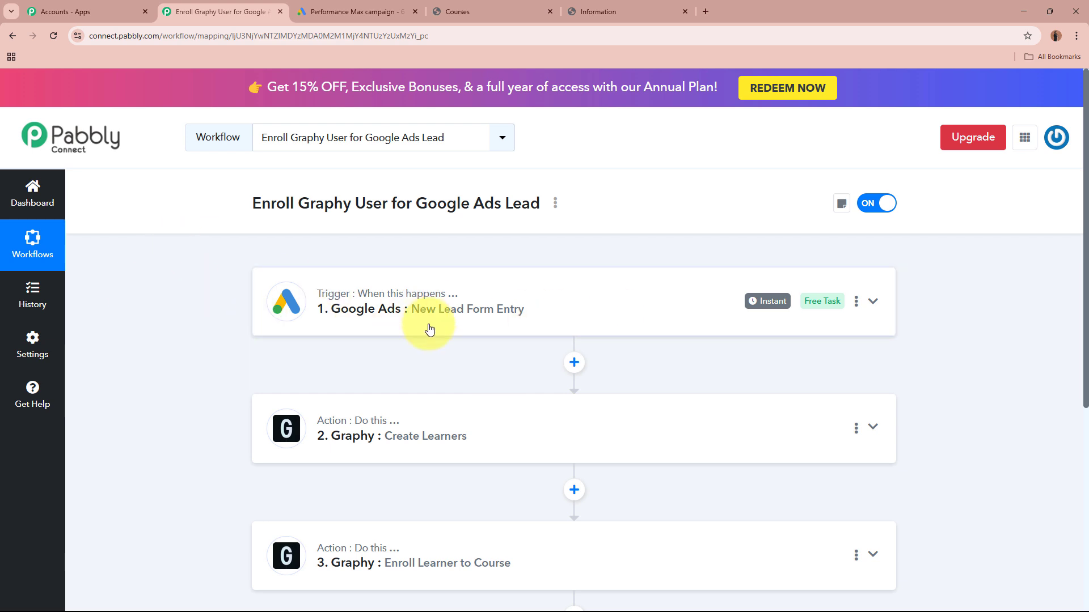
scroll(437, 340, "down", 3)
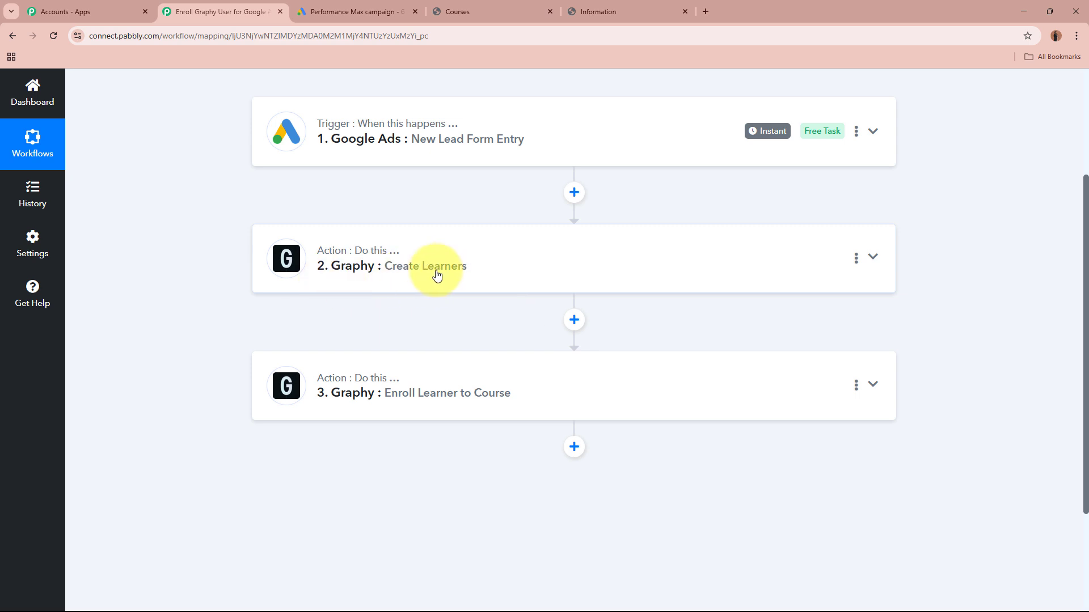
scroll(437, 275, "down", 2)
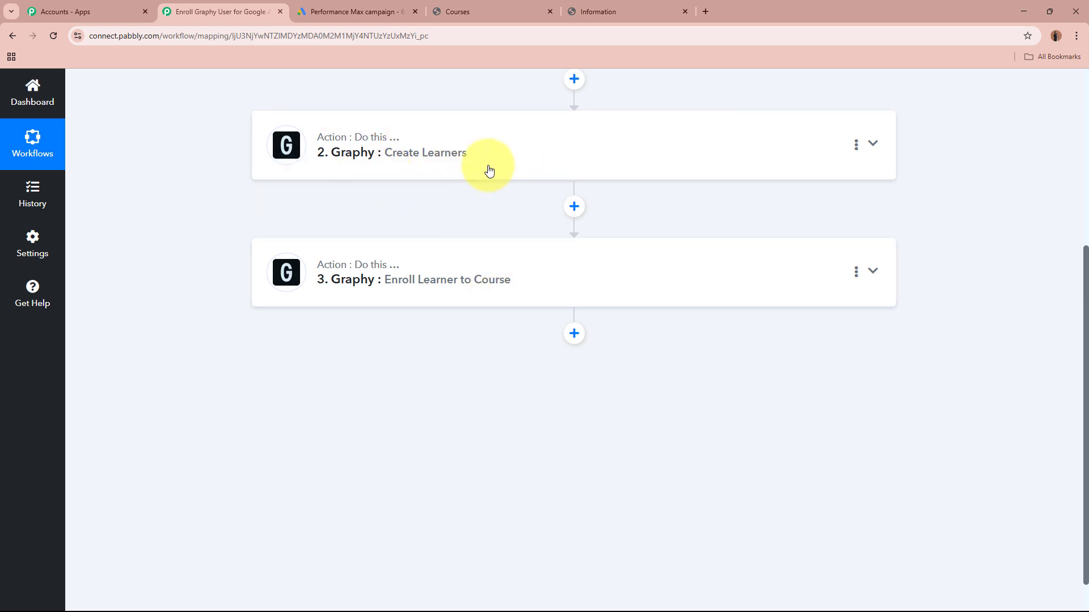
scroll(466, 165, "up", 2)
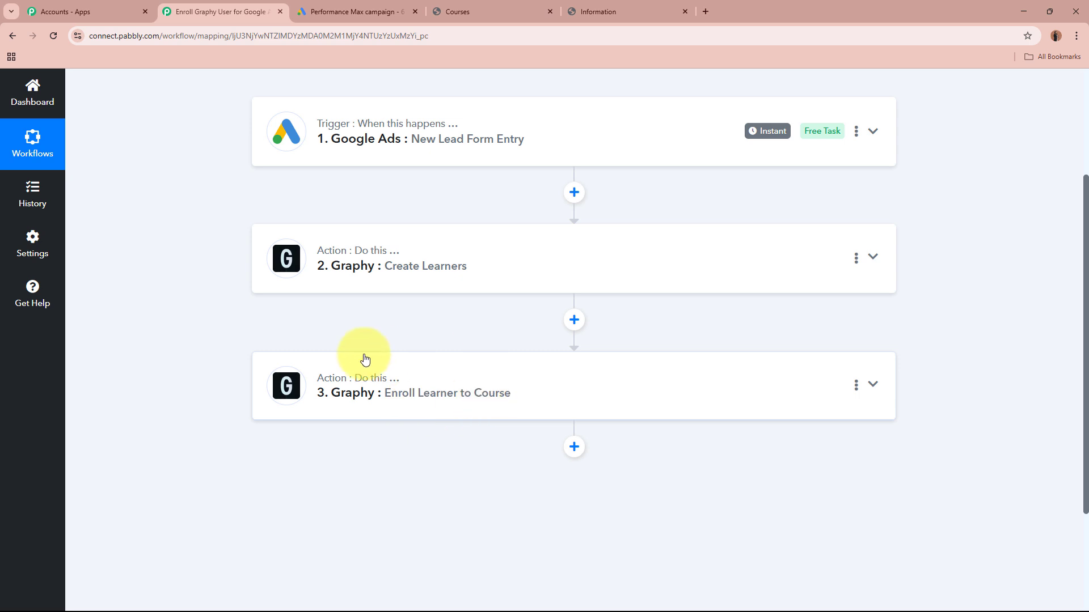
scroll(167, 366, "up", 3)
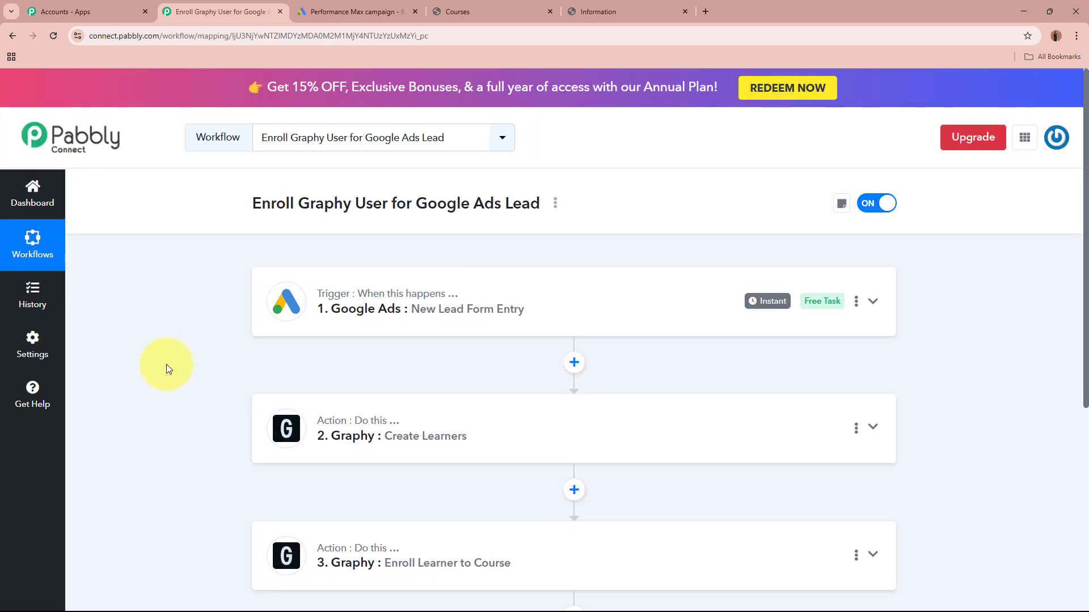